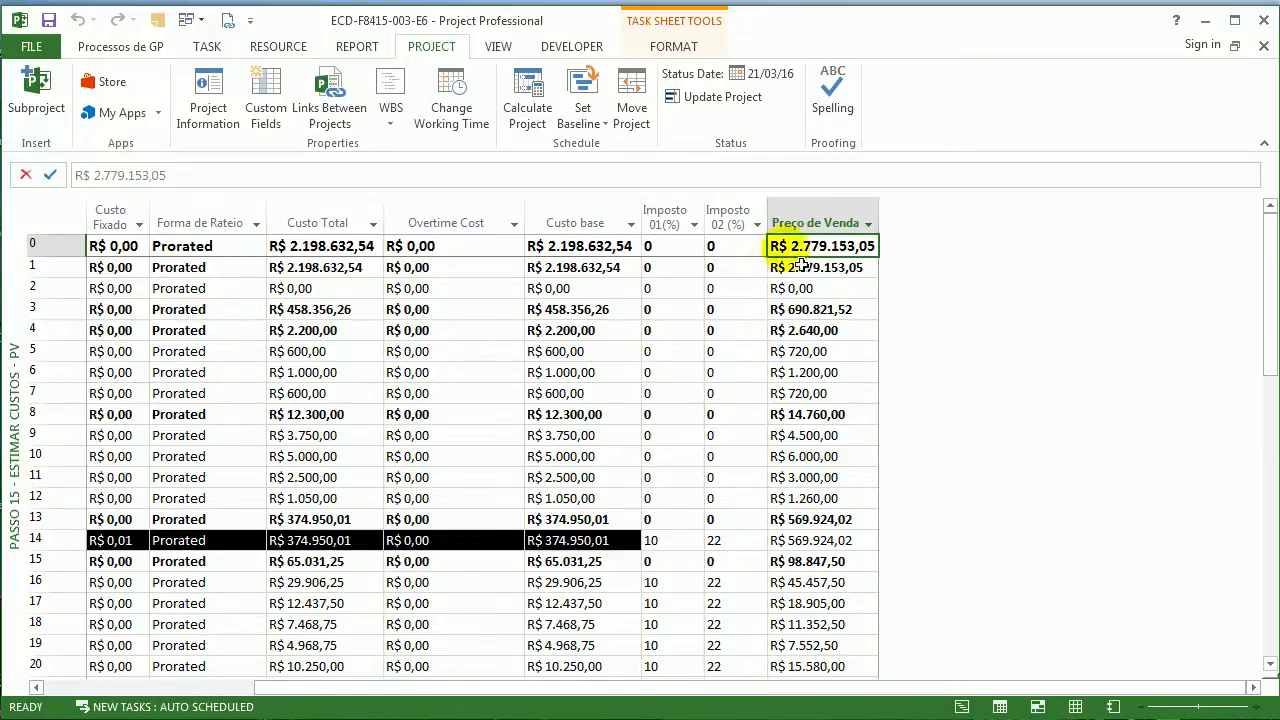
- Review the Preço de Venda column over all tasks, then return to the EAP + Atividades columns
click(795, 223)
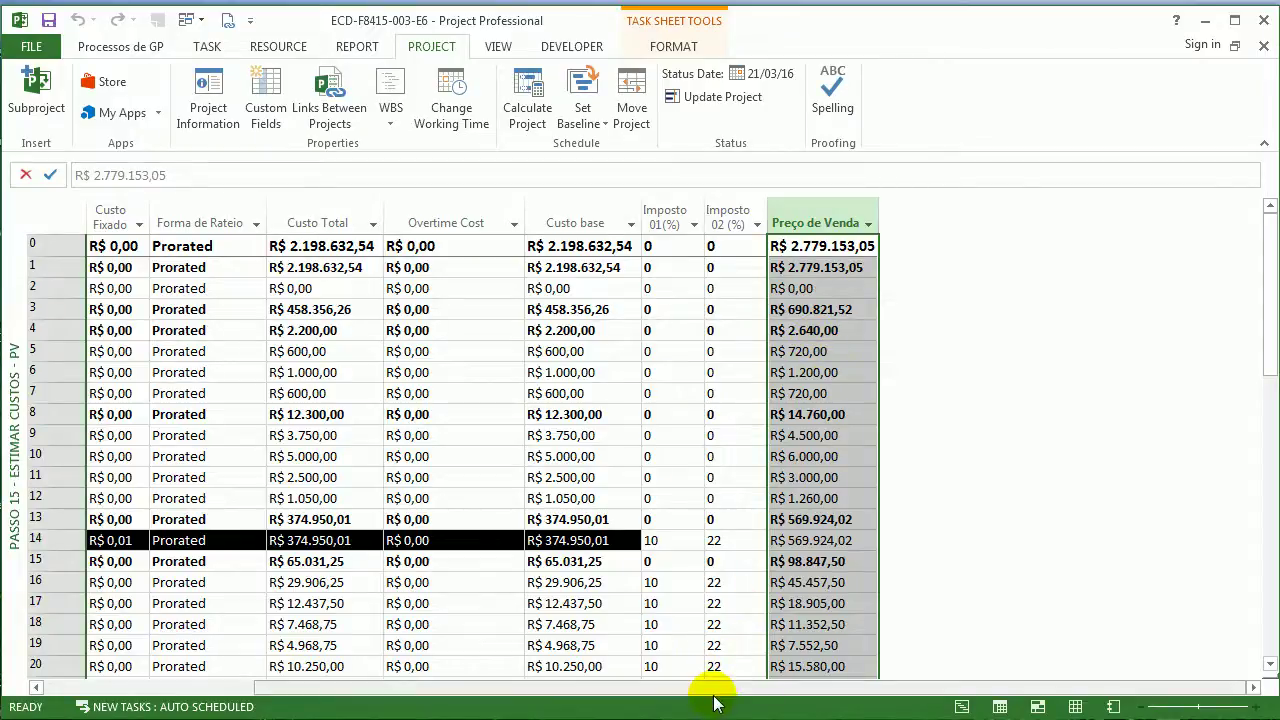
scroll(855, 447, down, 1)
scroll(855, 447, down, 15)
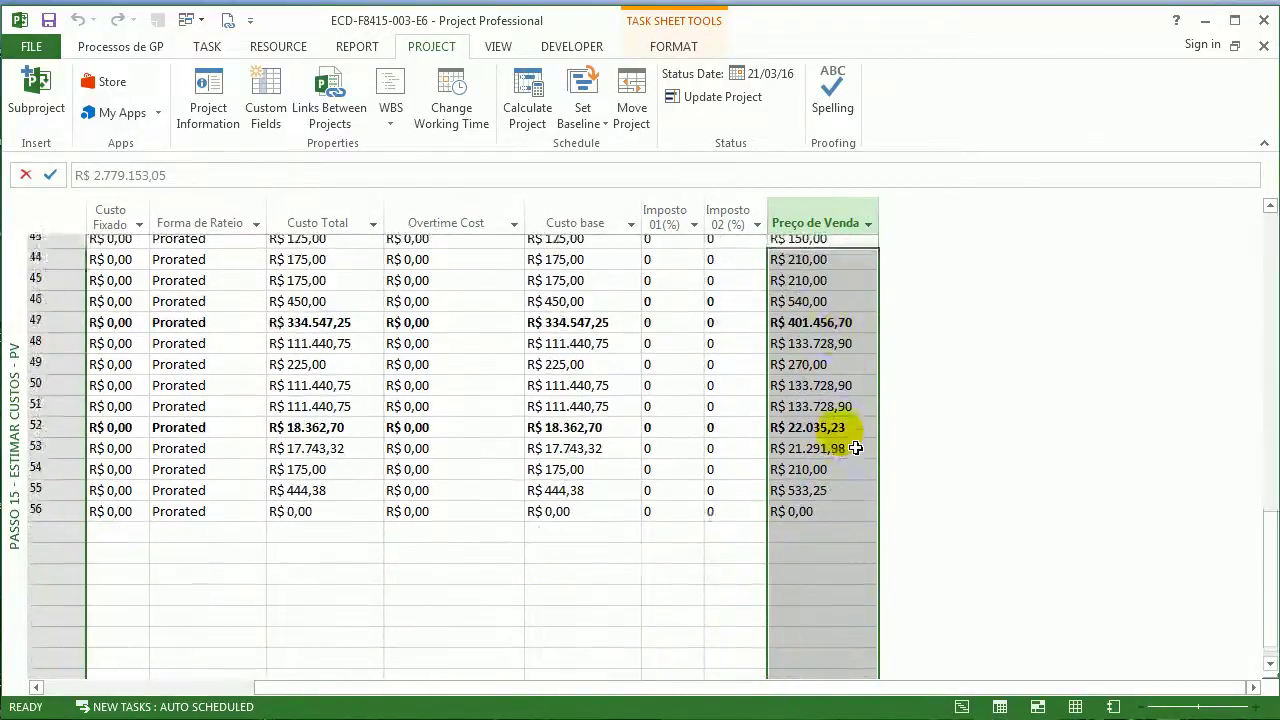
scroll(855, 447, up, 15)
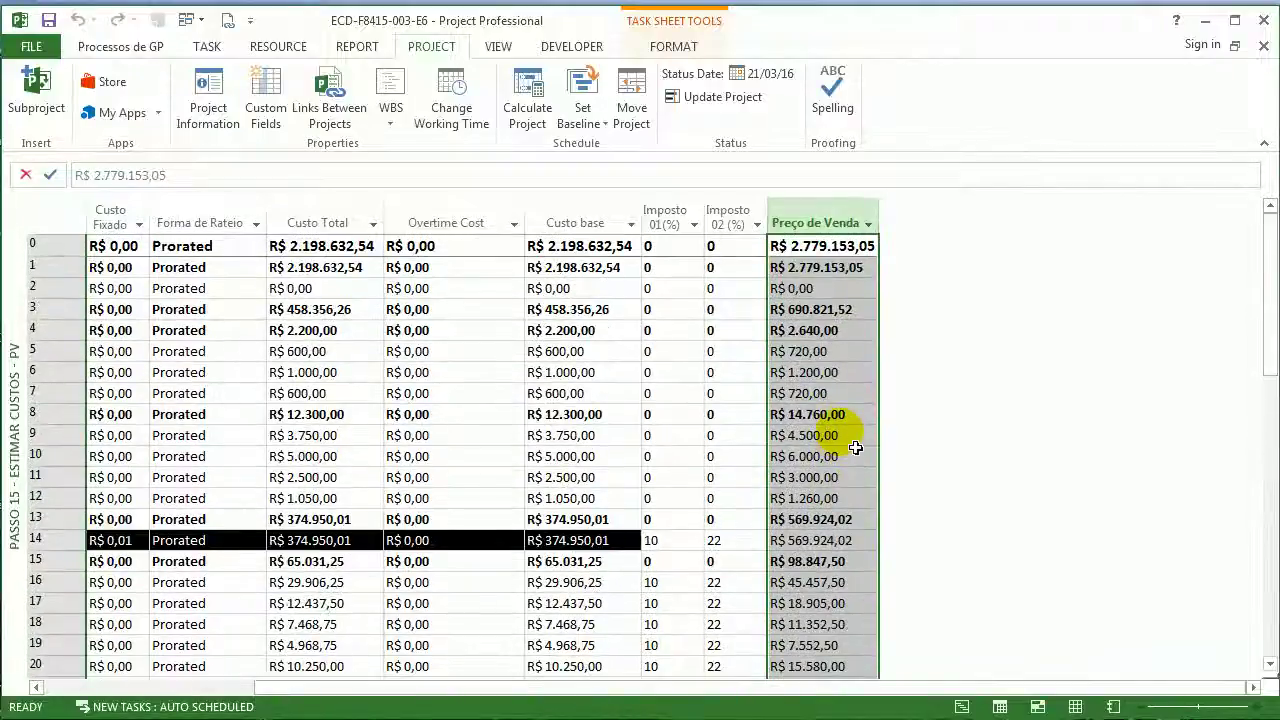
drag(722, 688, 400, 651)
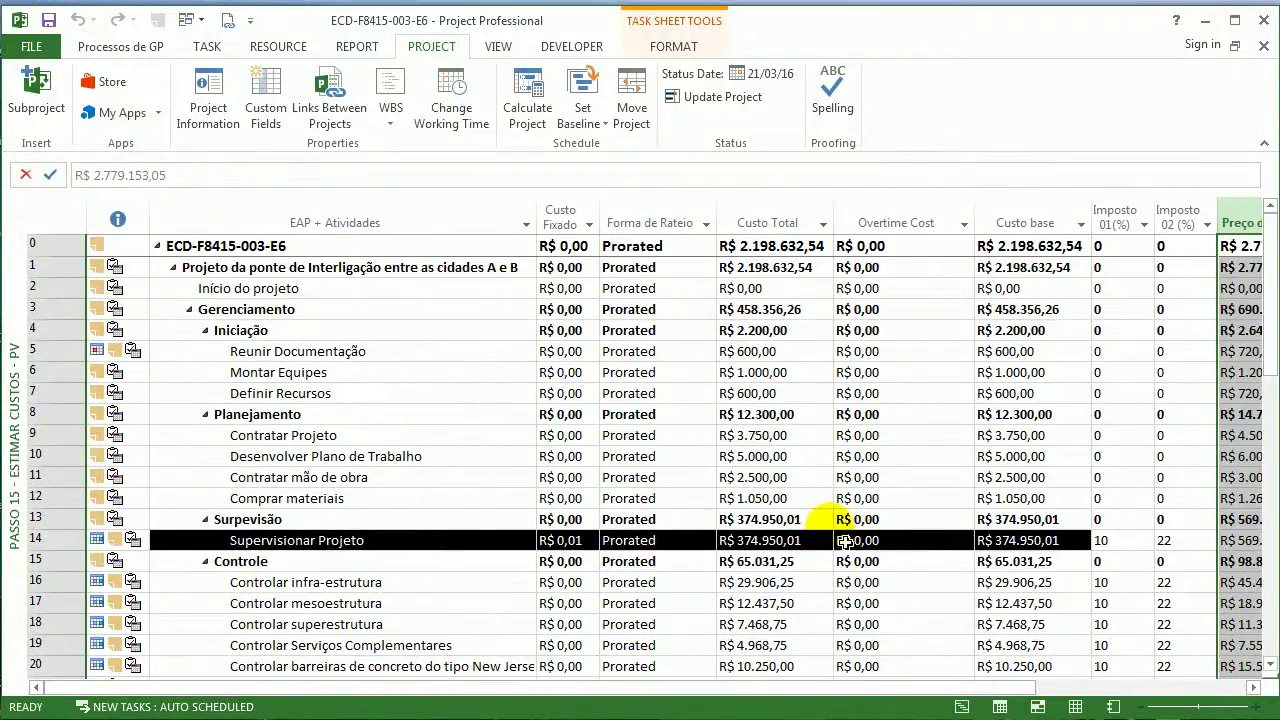
click(564, 456)
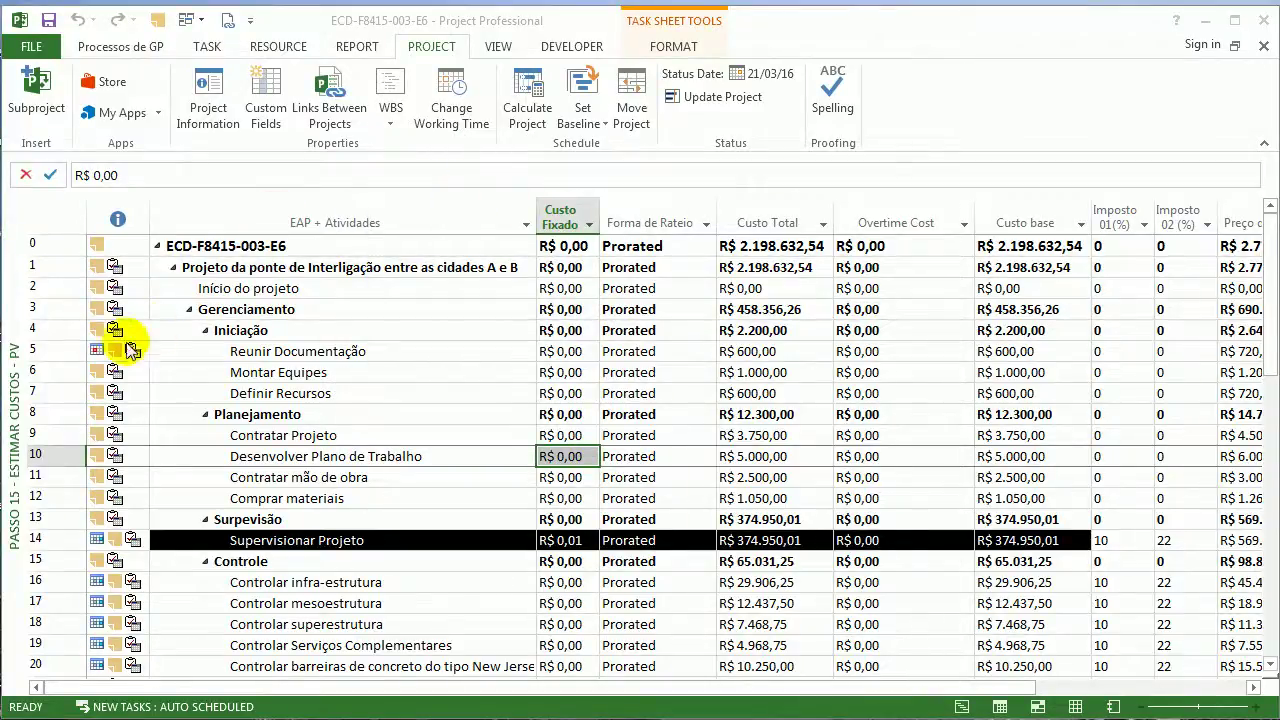
- Switch to the Passo 16 - Estimar os Custos - ORG view and show its first rows
right_click(16, 330)
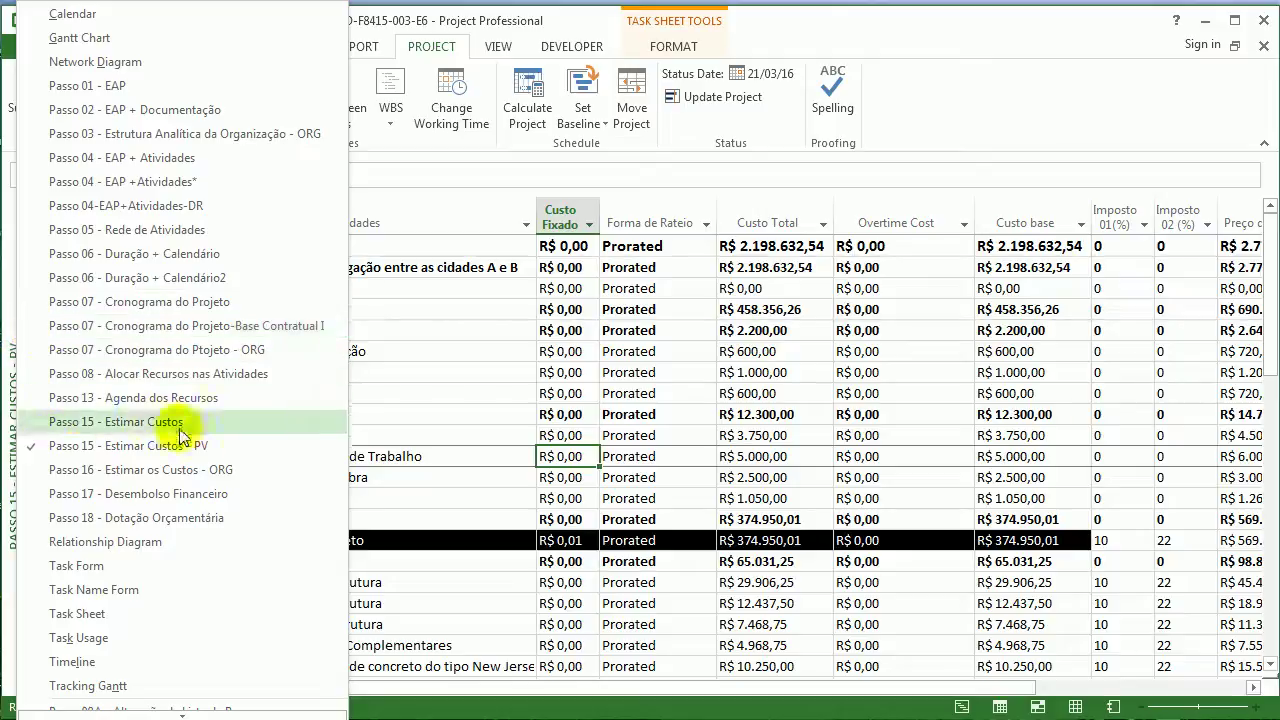
click(229, 470)
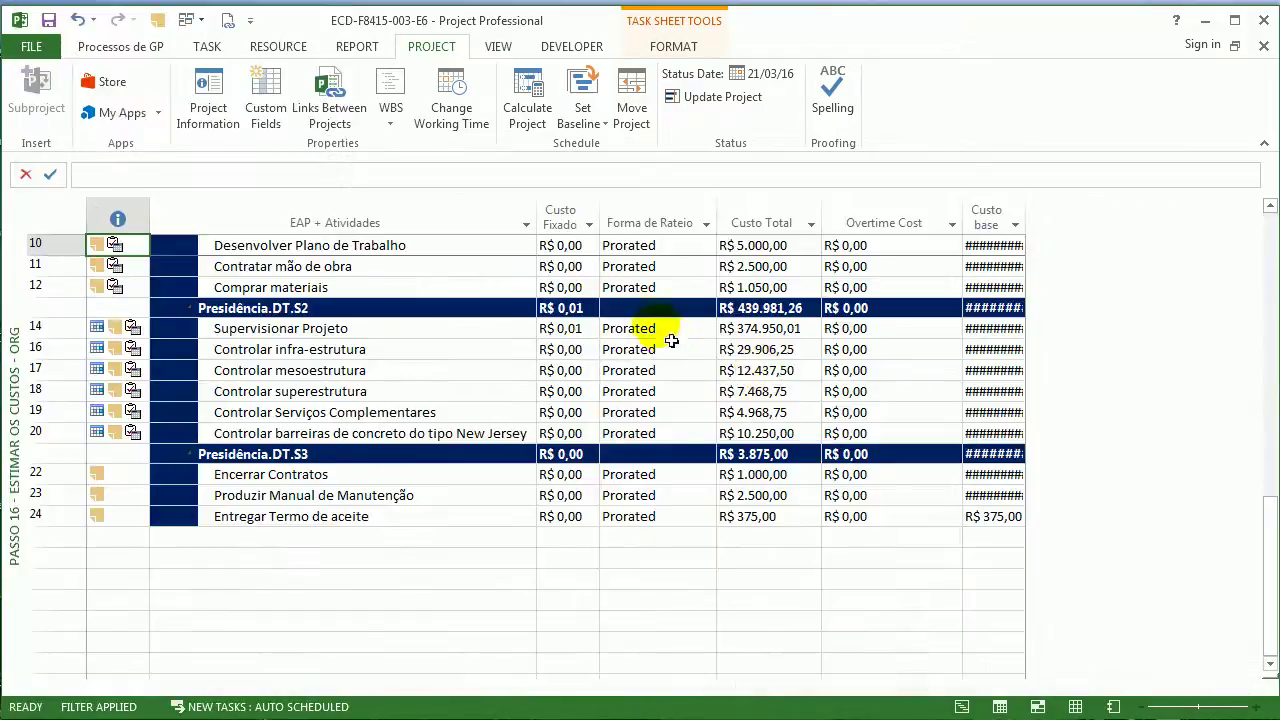
scroll(663, 328, up, 10)
- Inspect the definition of the Passo 16 - Estimar os custos - ORG filter and close it without changes
click(500, 47)
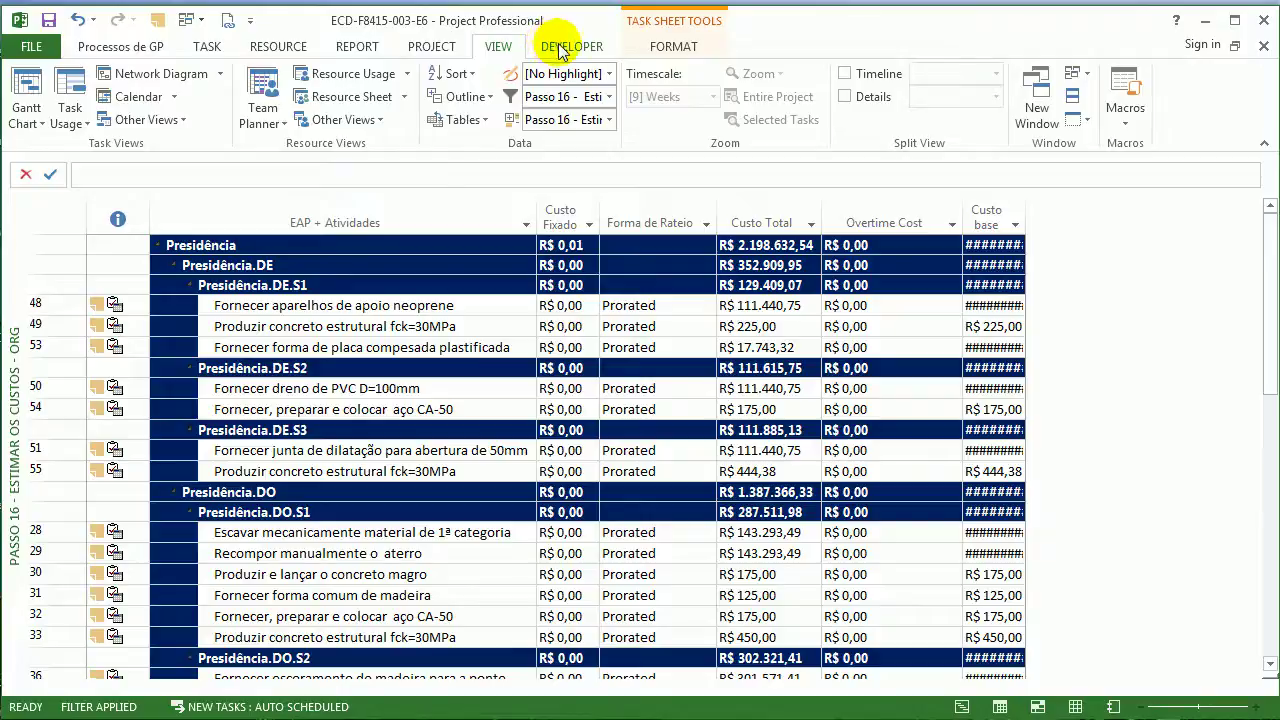
click(566, 47)
click(498, 47)
click(608, 97)
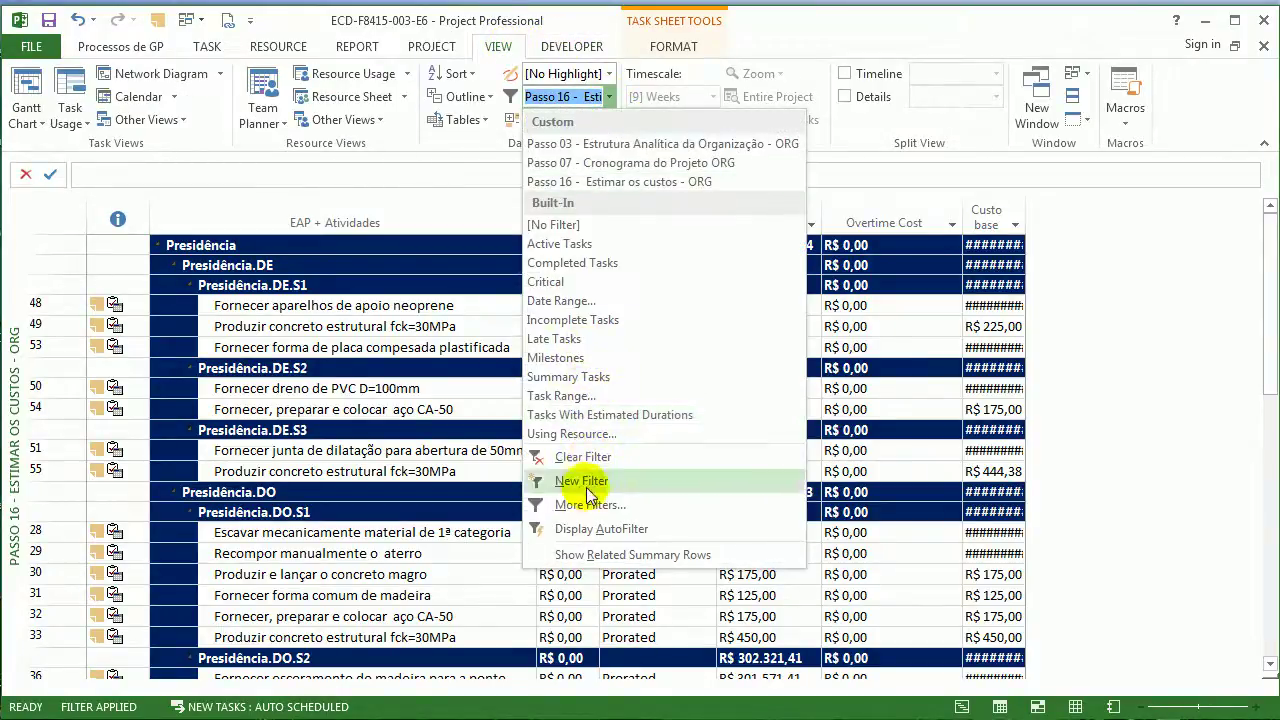
click(590, 504)
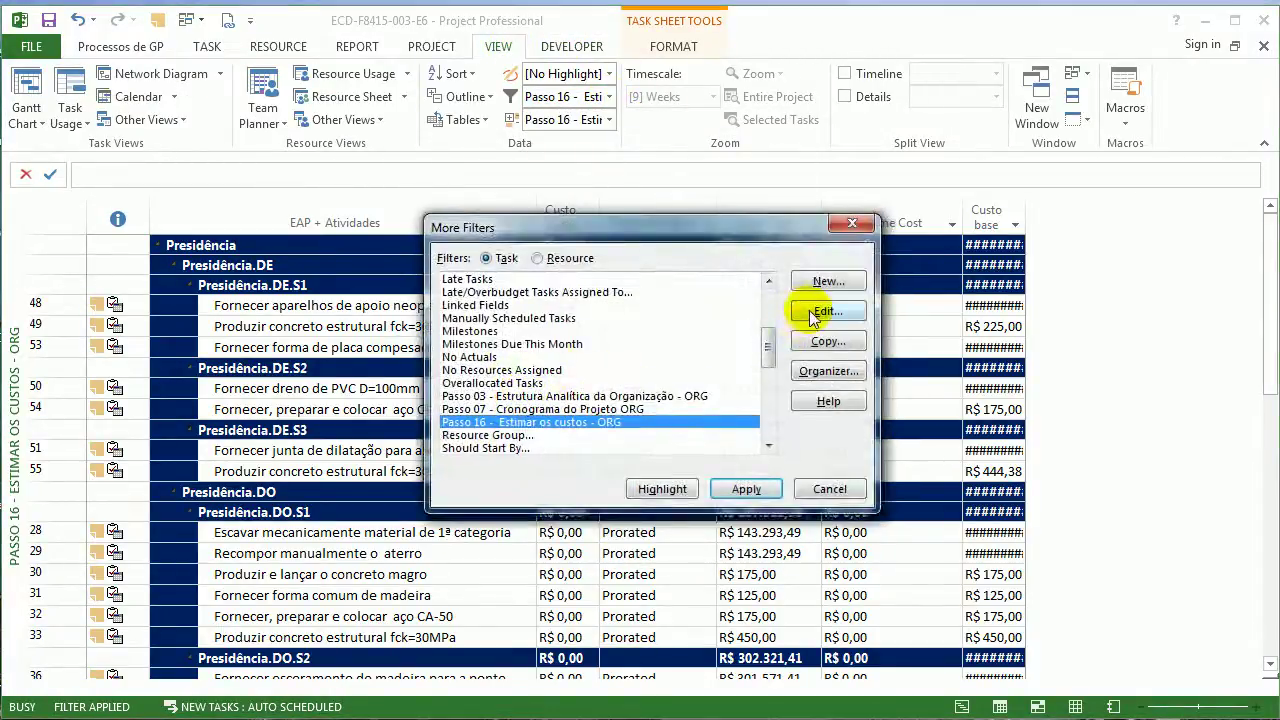
click(812, 316)
click(497, 343)
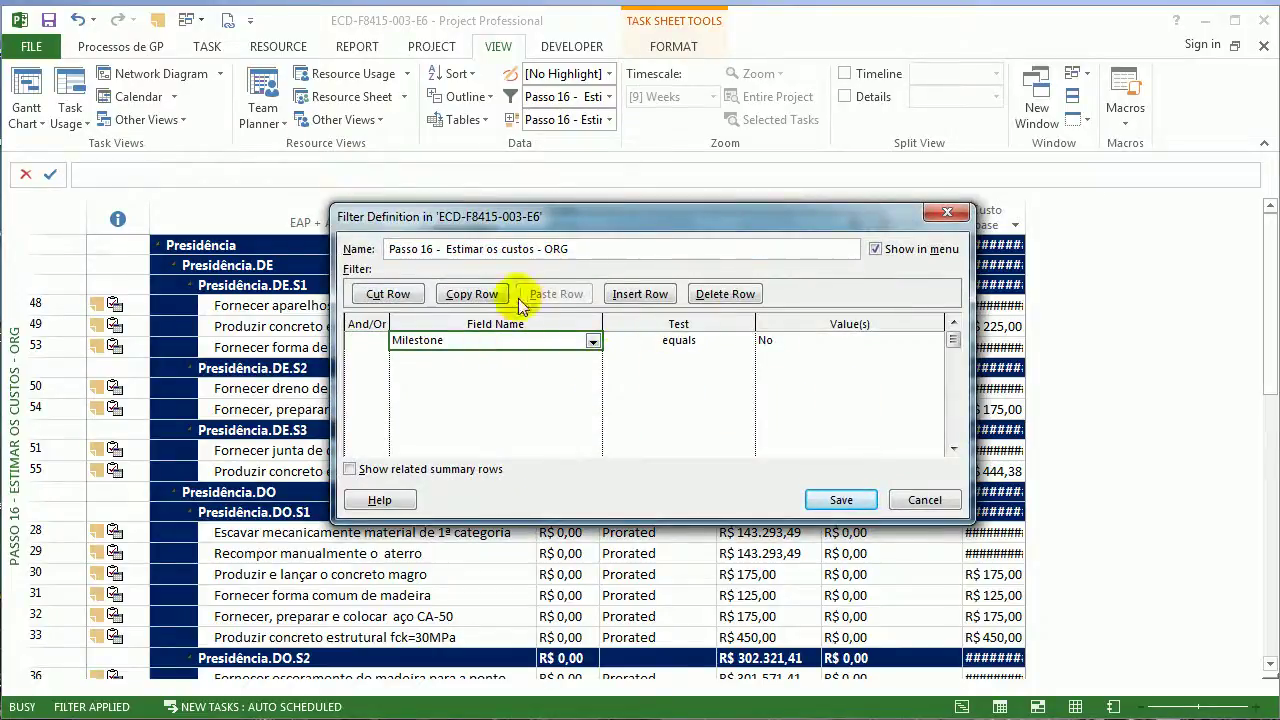
click(946, 212)
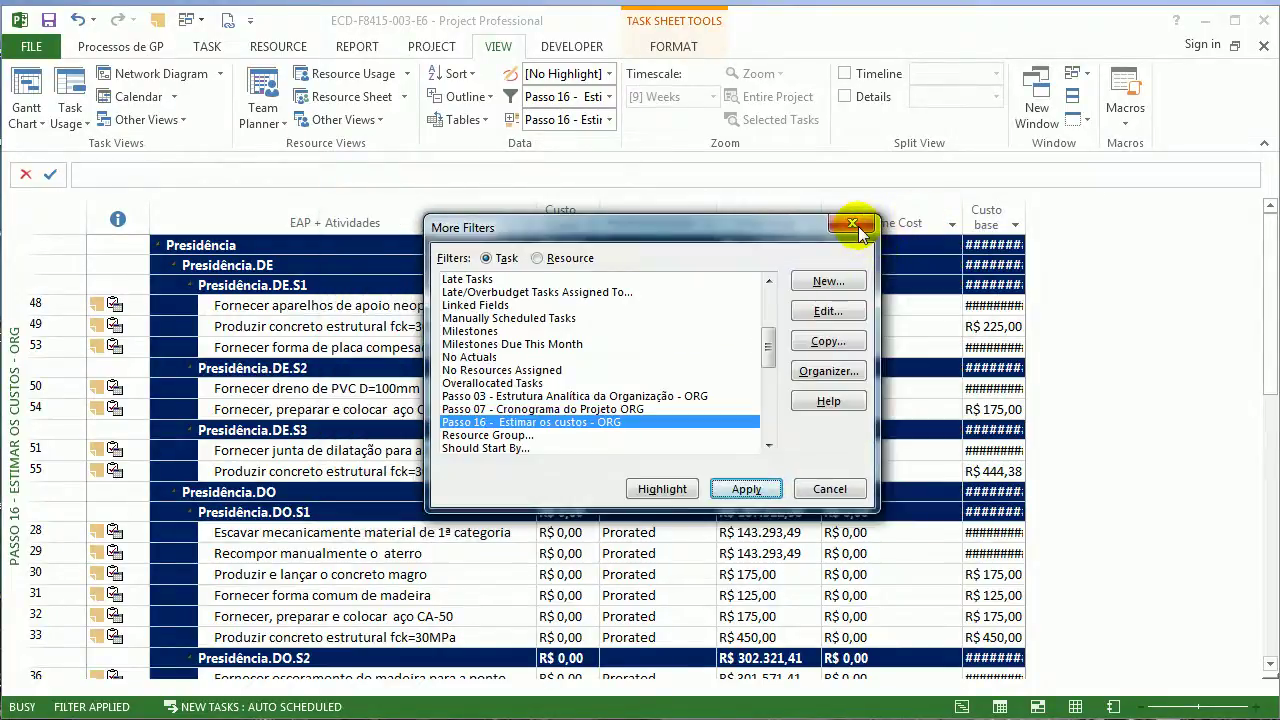
click(852, 224)
- Inspect the definition of the Passo 16 - Estimar os Custos - ORG group and close it without changes
click(610, 120)
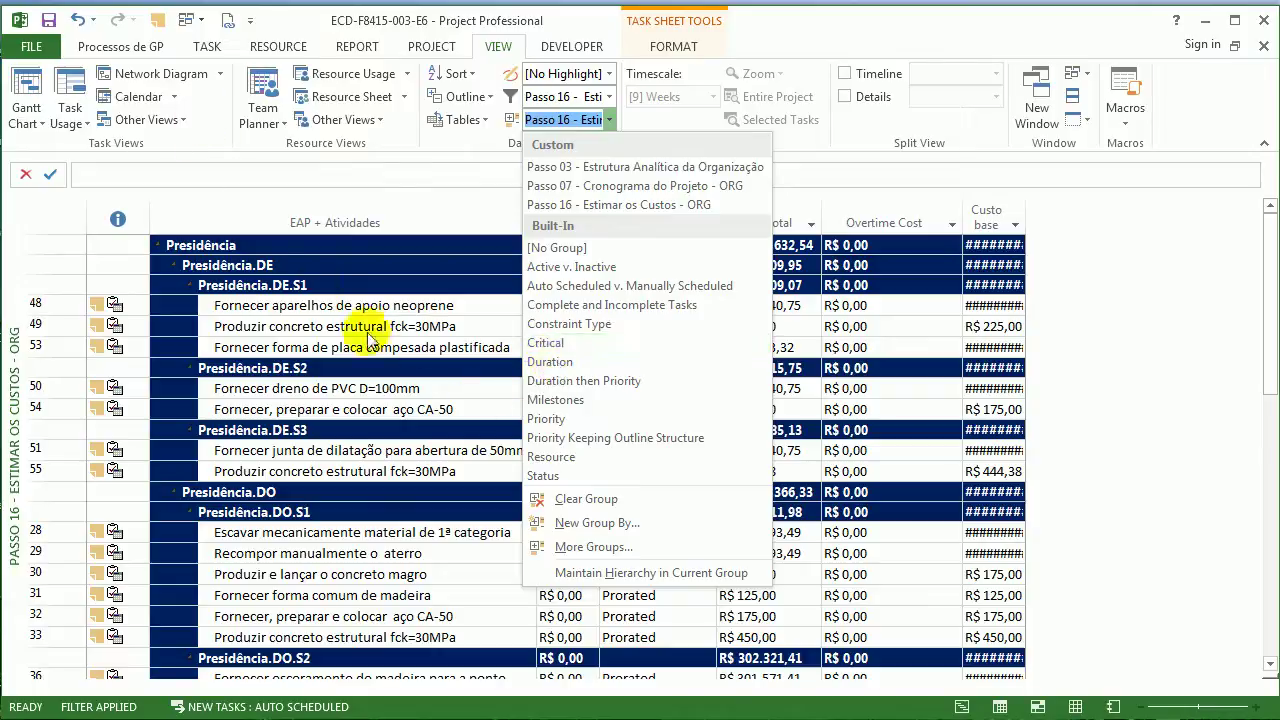
click(581, 548)
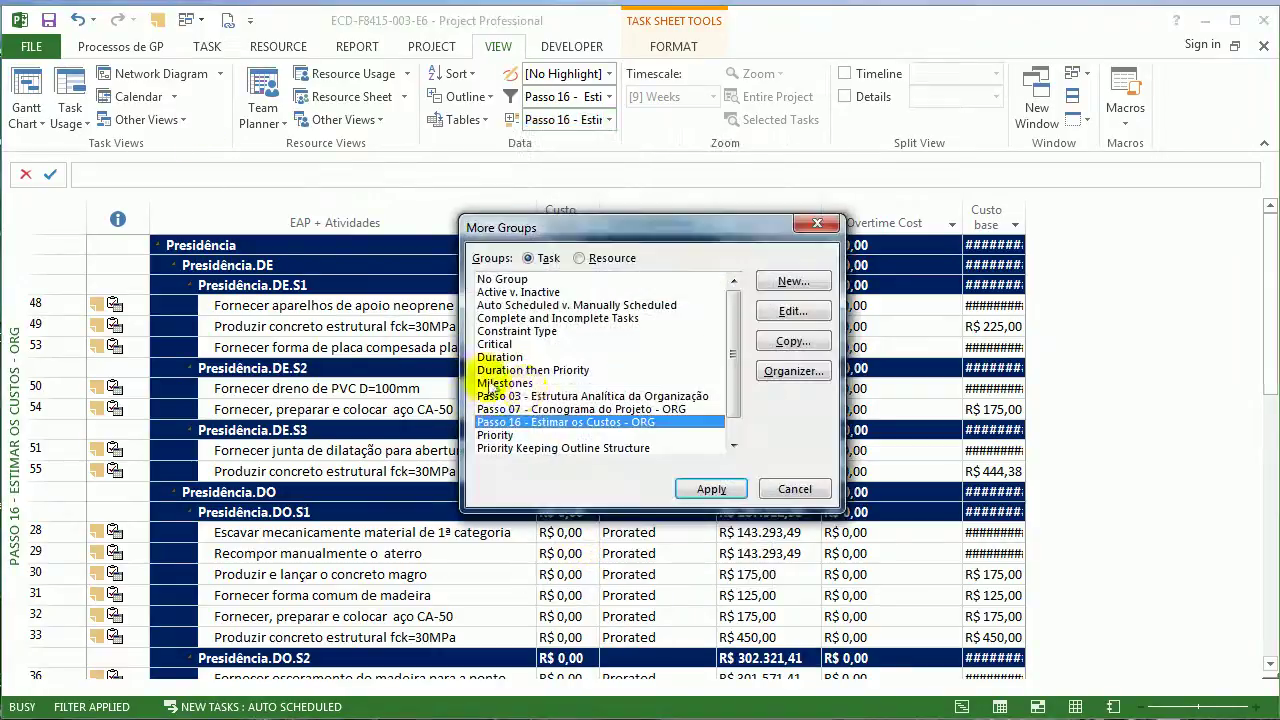
click(802, 316)
click(918, 177)
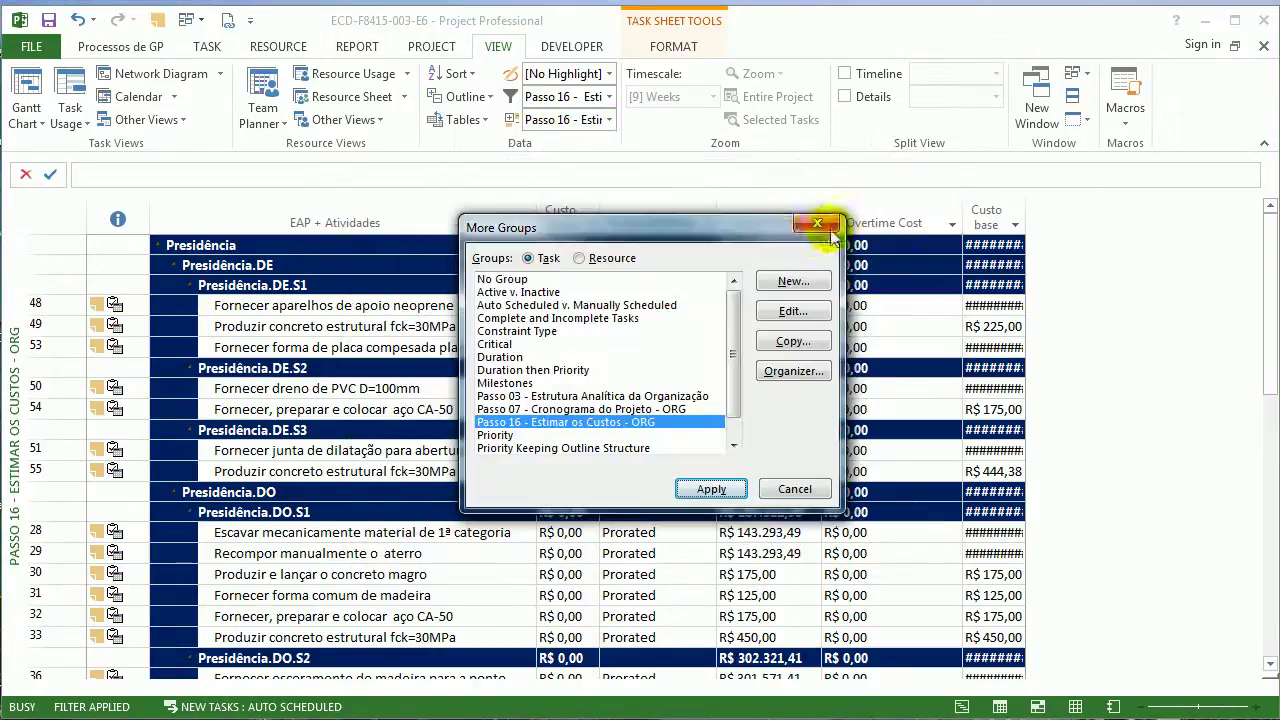
click(826, 224)
- Fit the width of the Custo base column to its contents
click(1015, 224)
click(1046, 210)
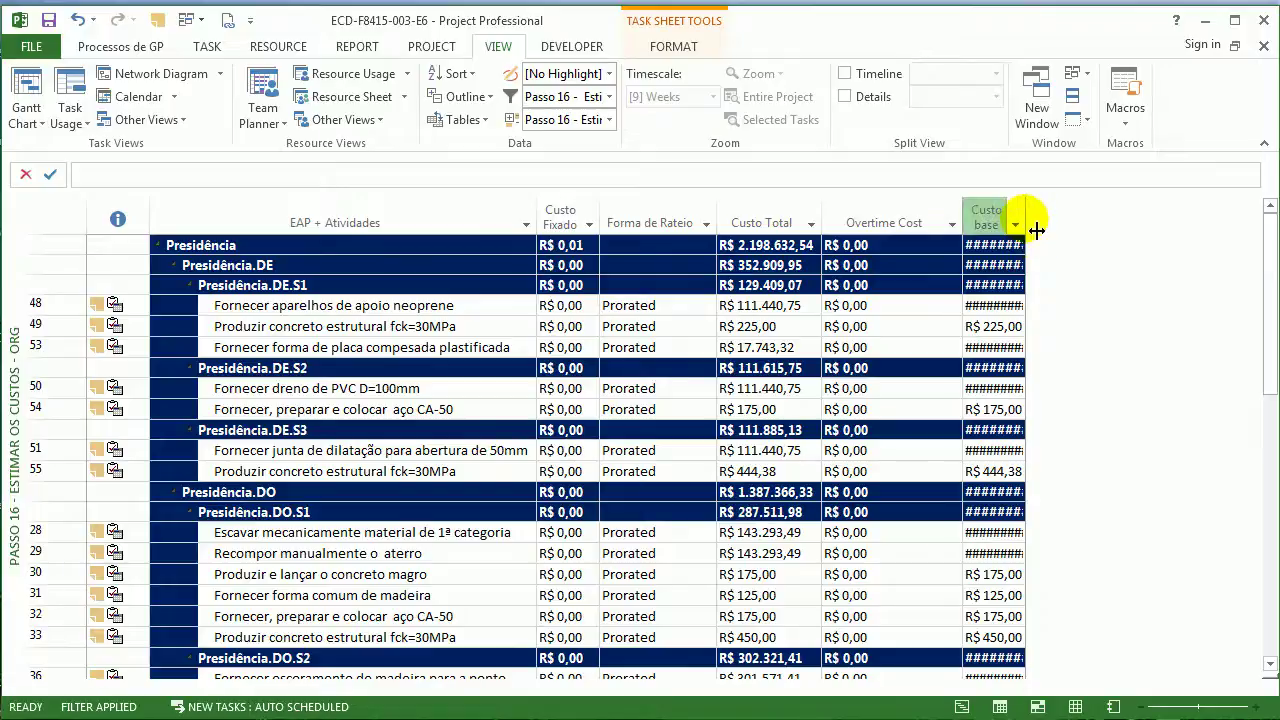
double_click(1025, 215)
click(955, 420)
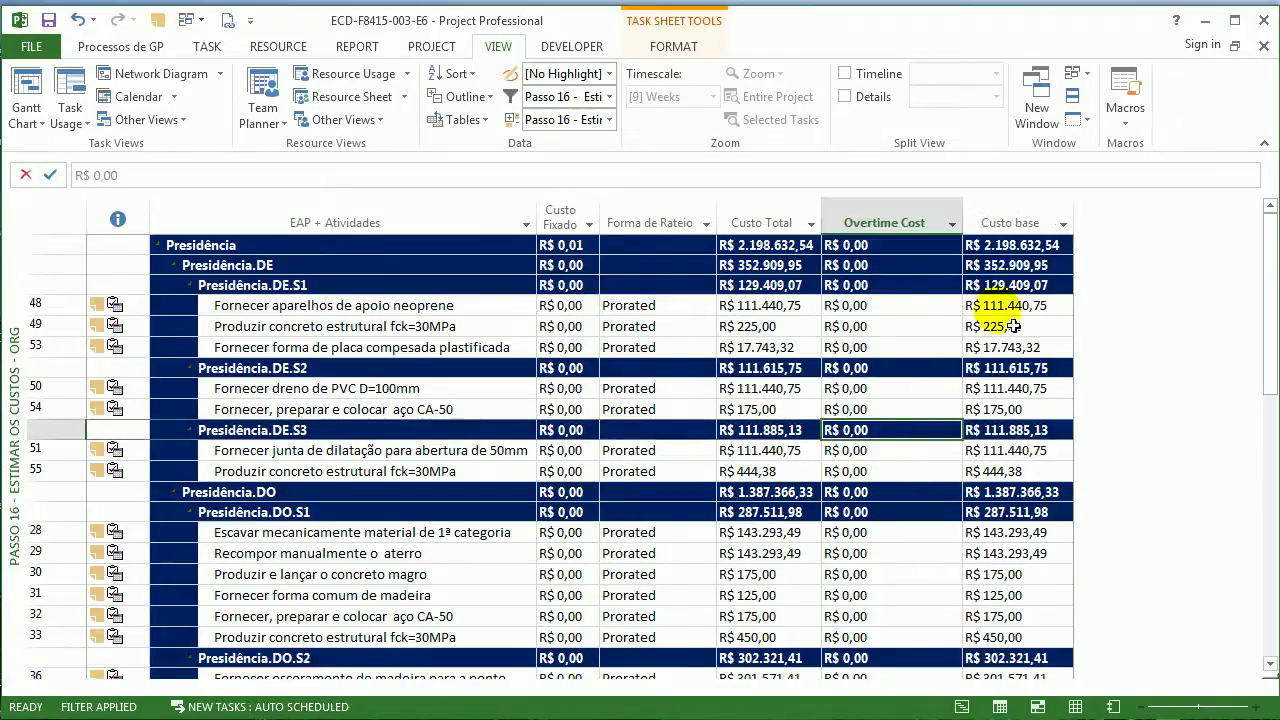
- Compare the Custo Total of Presidência with the project's Custo Total in the Passo 15 - Estimar Custos - PV view
click(765, 246)
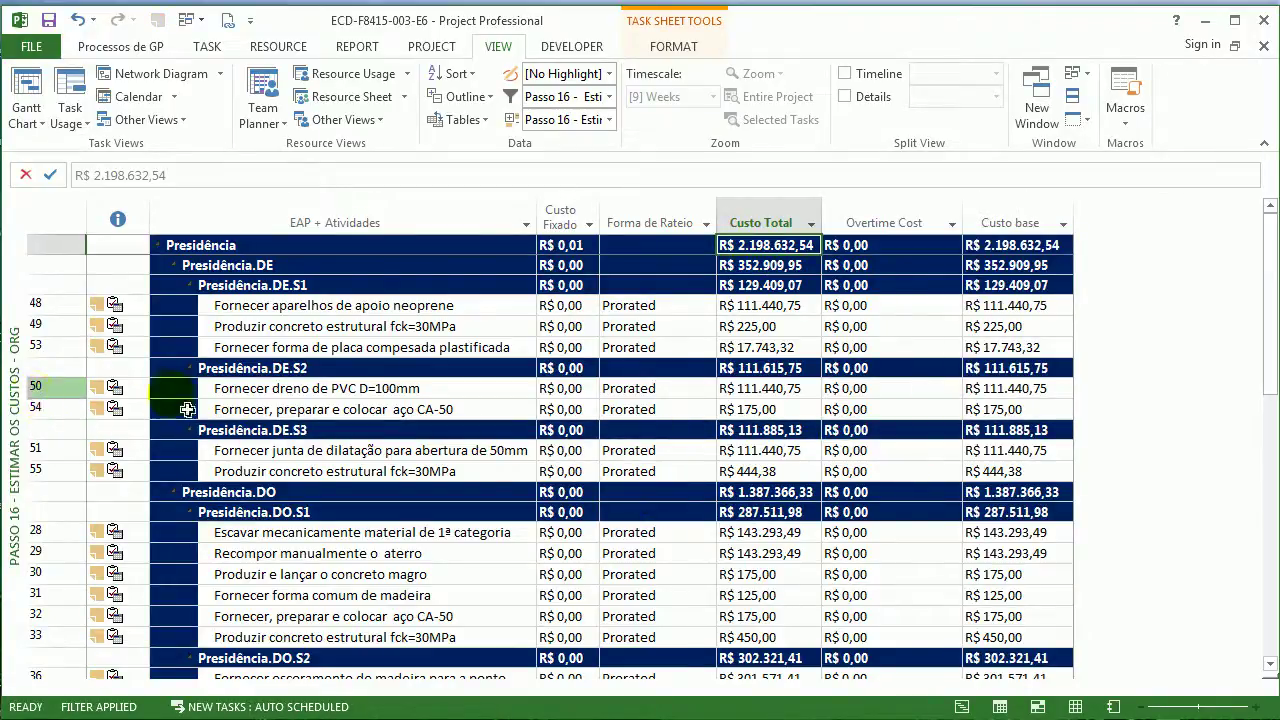
right_click(38, 409)
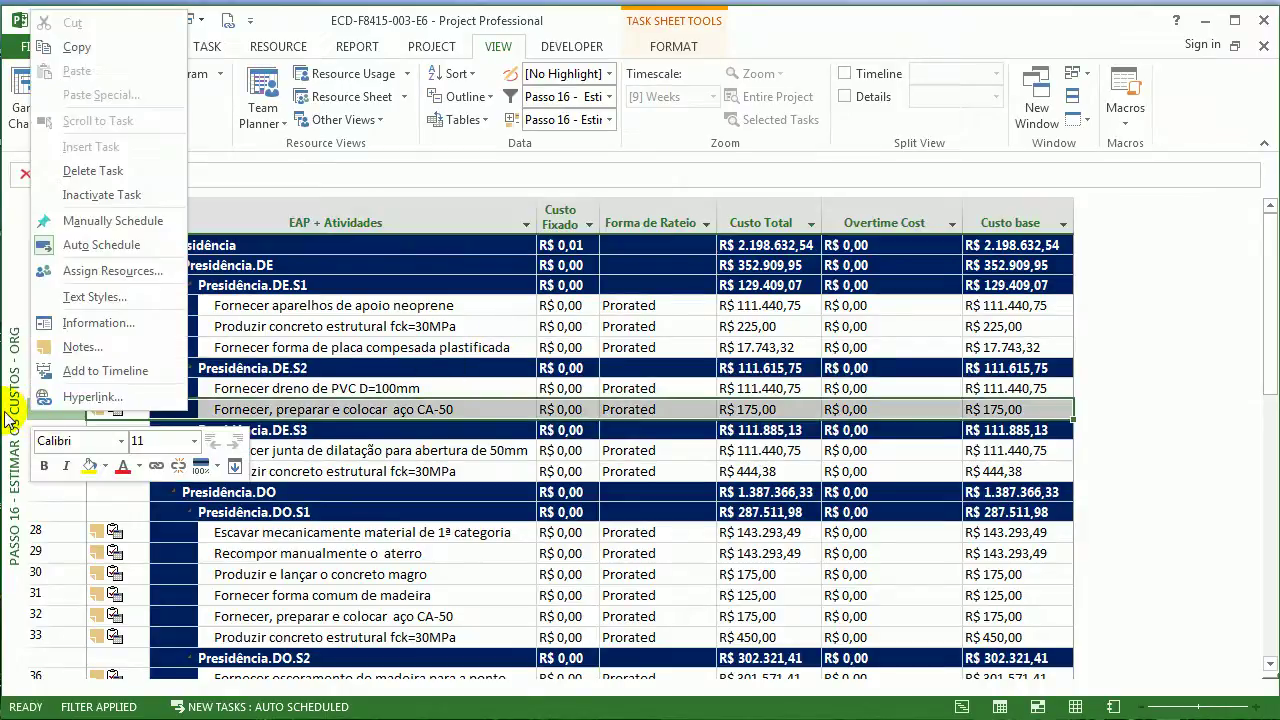
click(16, 425)
right_click(16, 425)
click(100, 445)
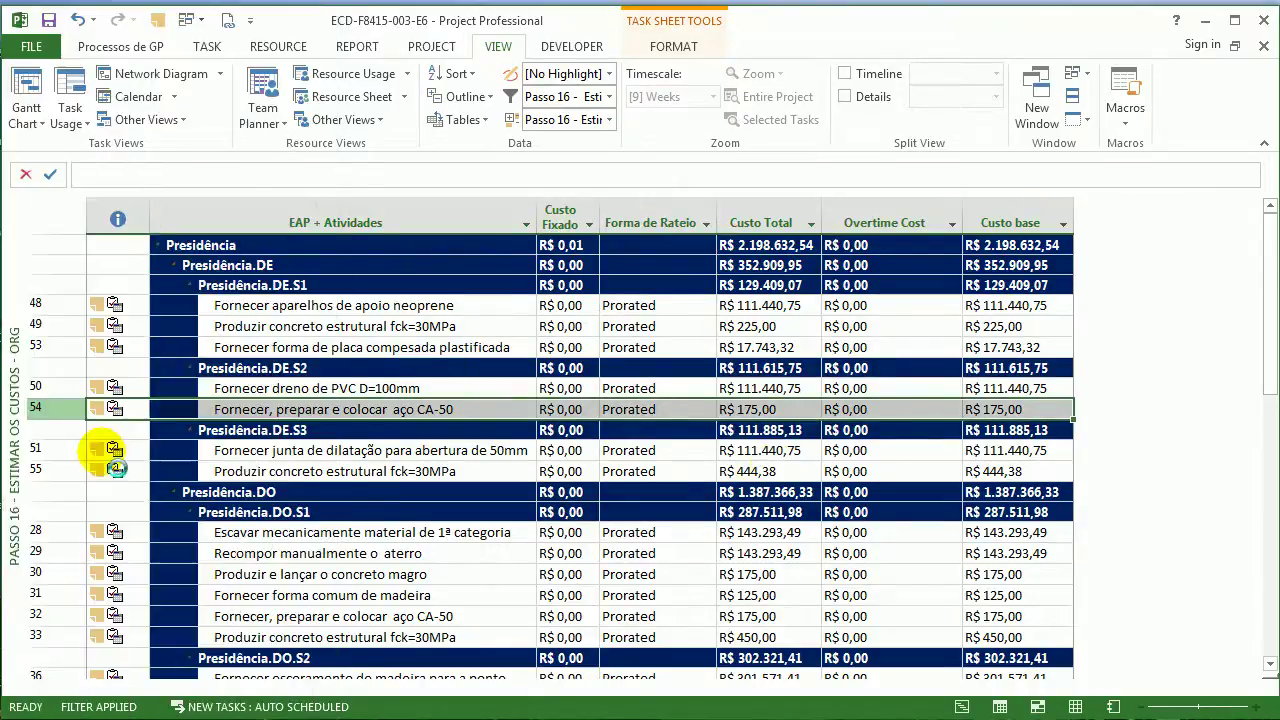
scroll(840, 300, up, 18)
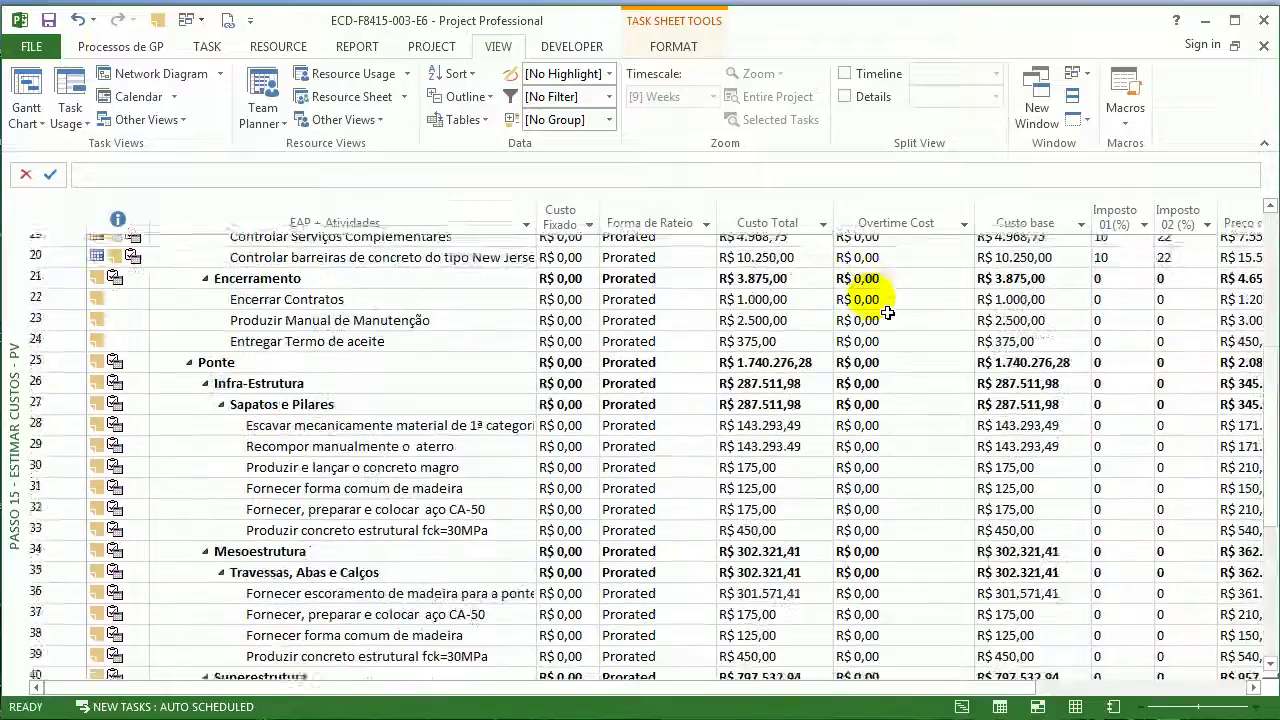
click(765, 247)
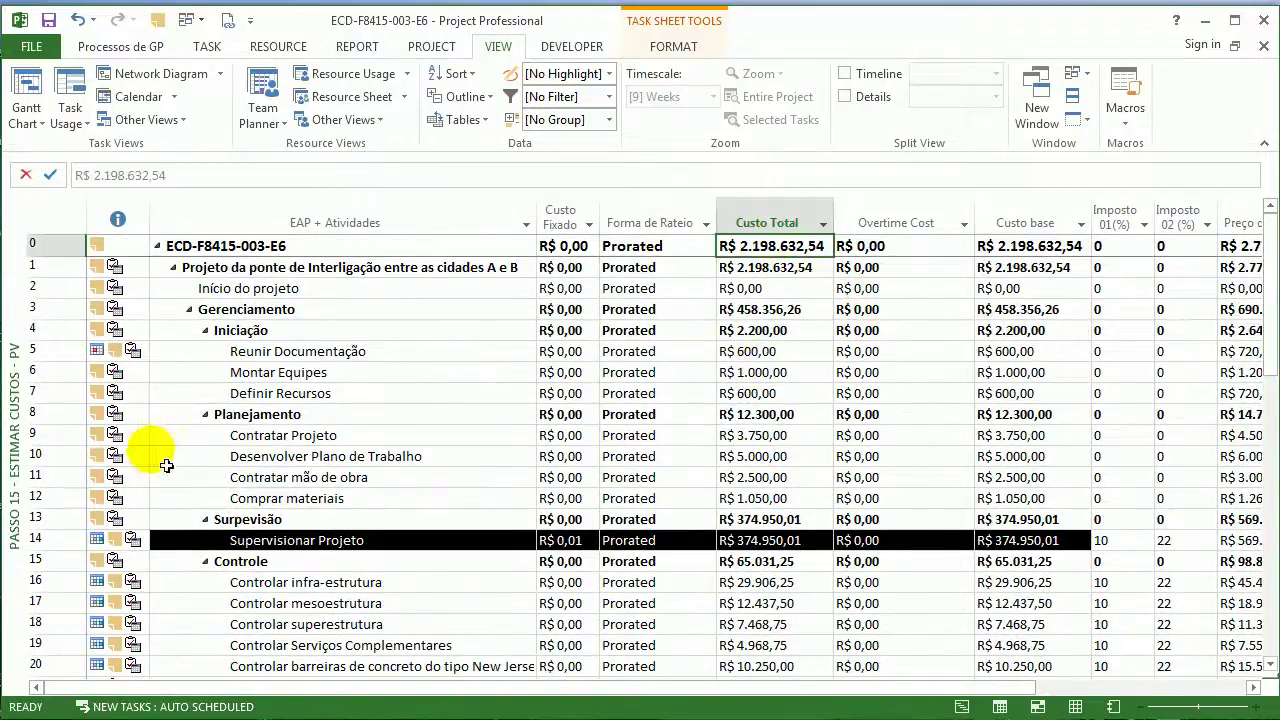
- Return to the Passo 16 - Estimar os Custos - ORG view and select the Custo base of Presidência.DE.S1
right_click(30, 415)
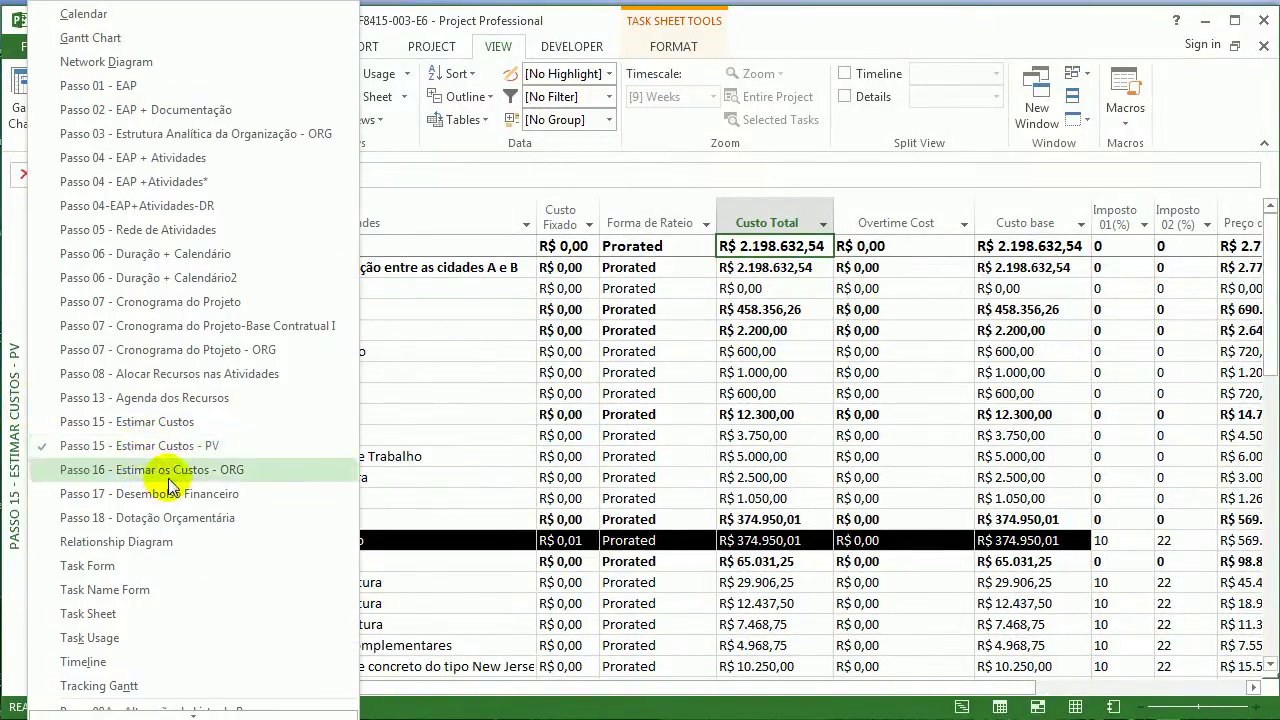
click(172, 473)
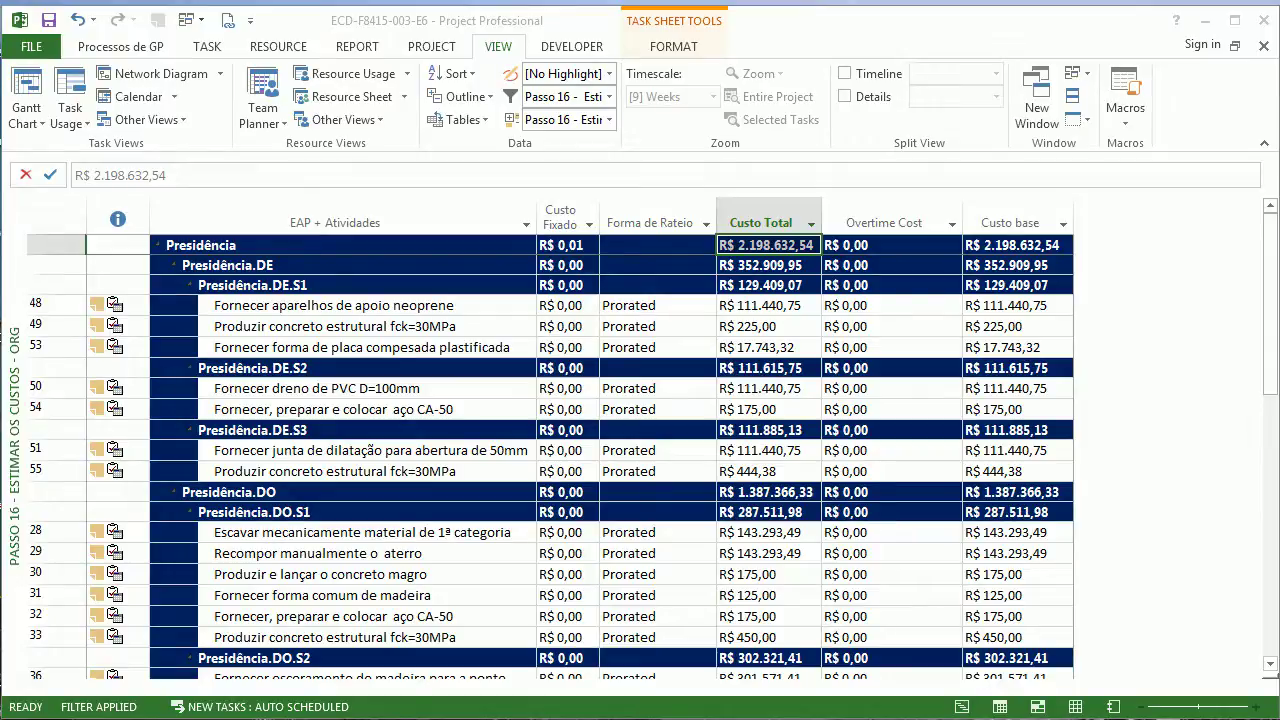
click(1003, 288)
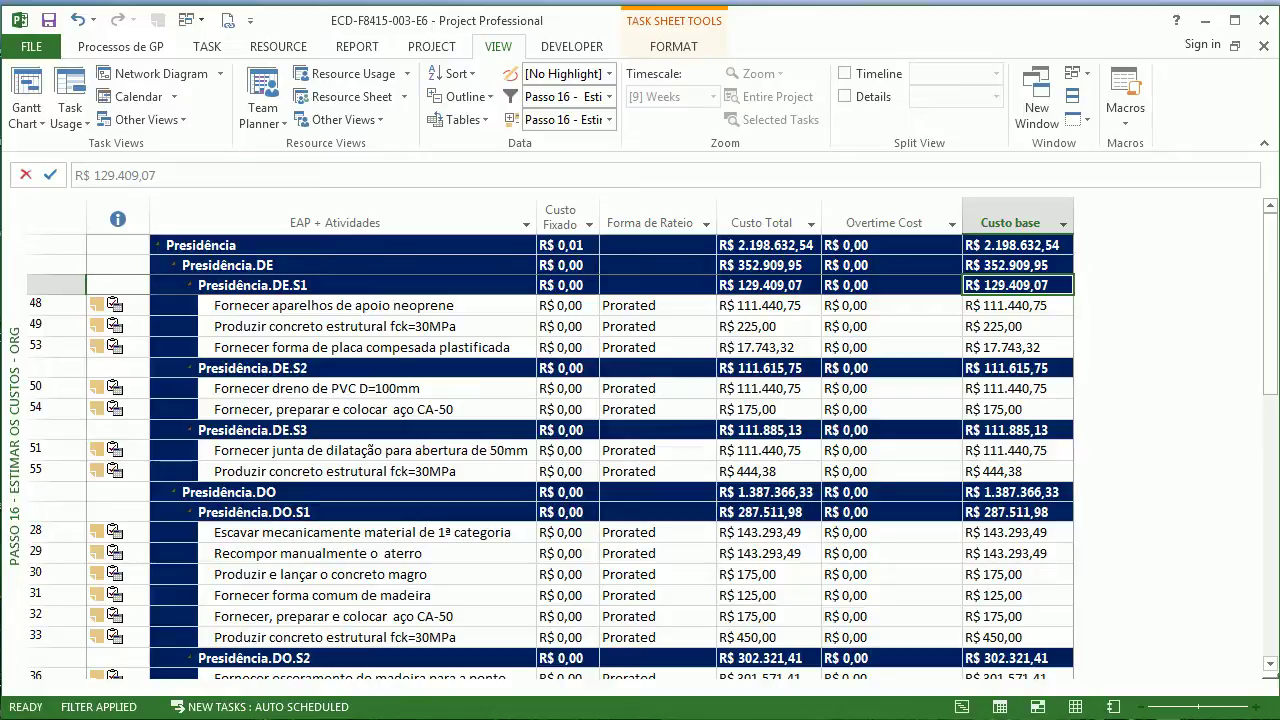
- Switch to the Passo 17 - Desembolso Financeiro view
right_click(8, 243)
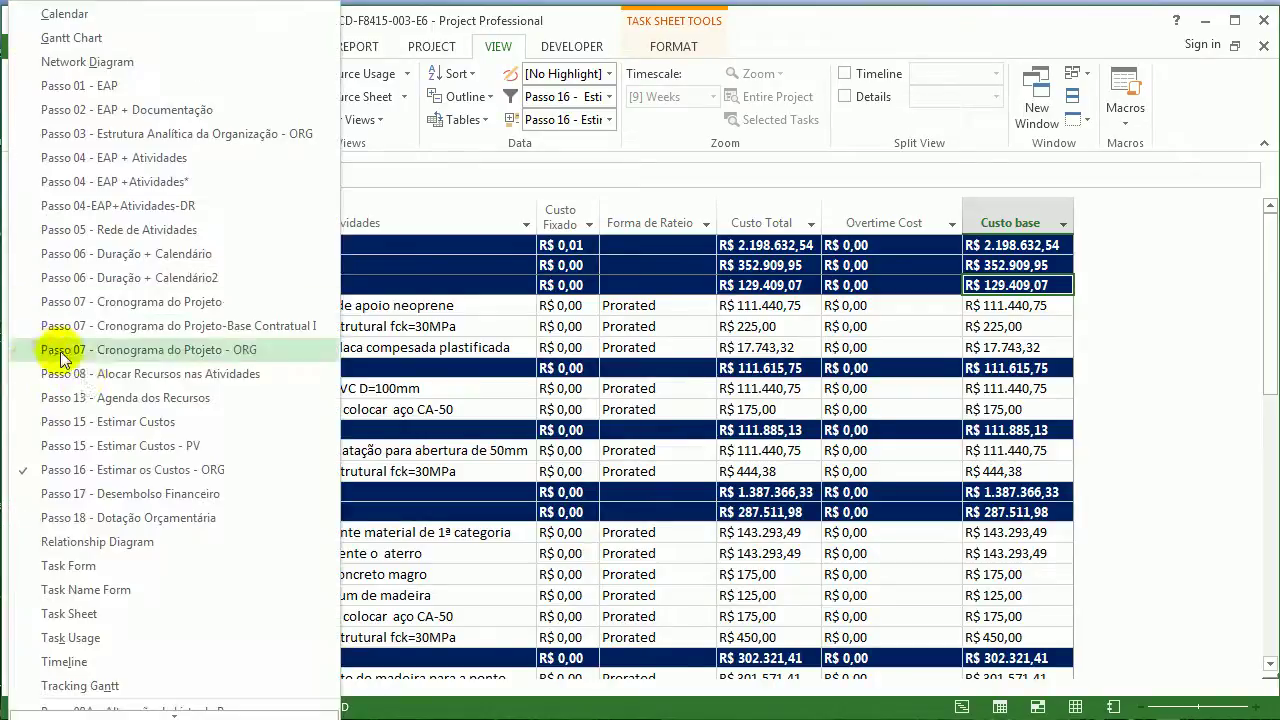
click(214, 543)
- Look over the E6 archive and the two ECD-F8415-003-E6 project files in the file explorer, then minimize its window
click(646, 458)
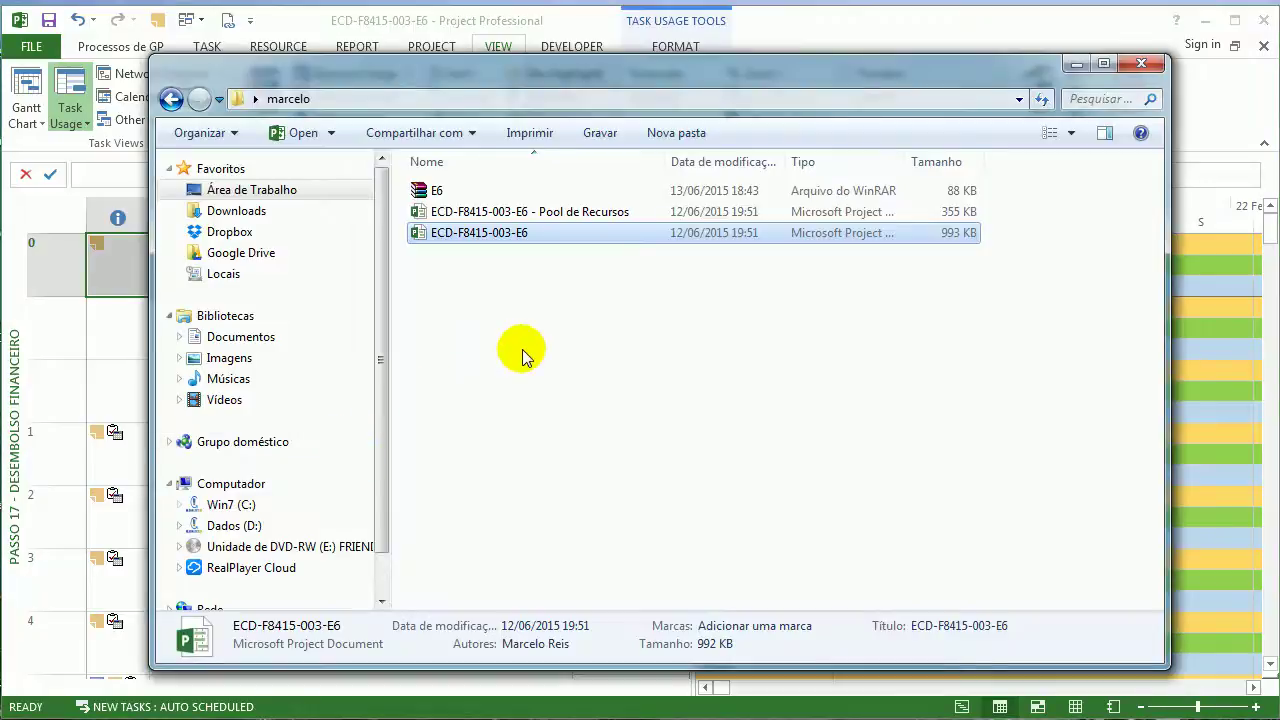
click(523, 349)
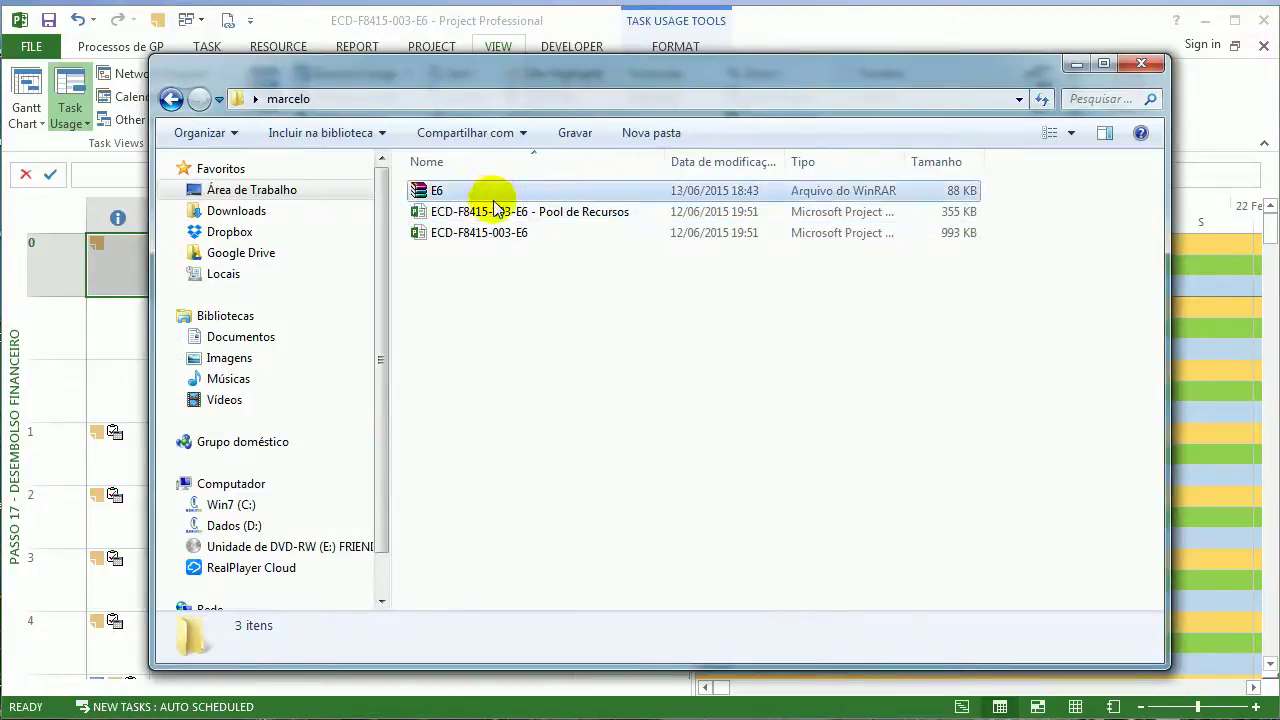
click(491, 210)
click(514, 343)
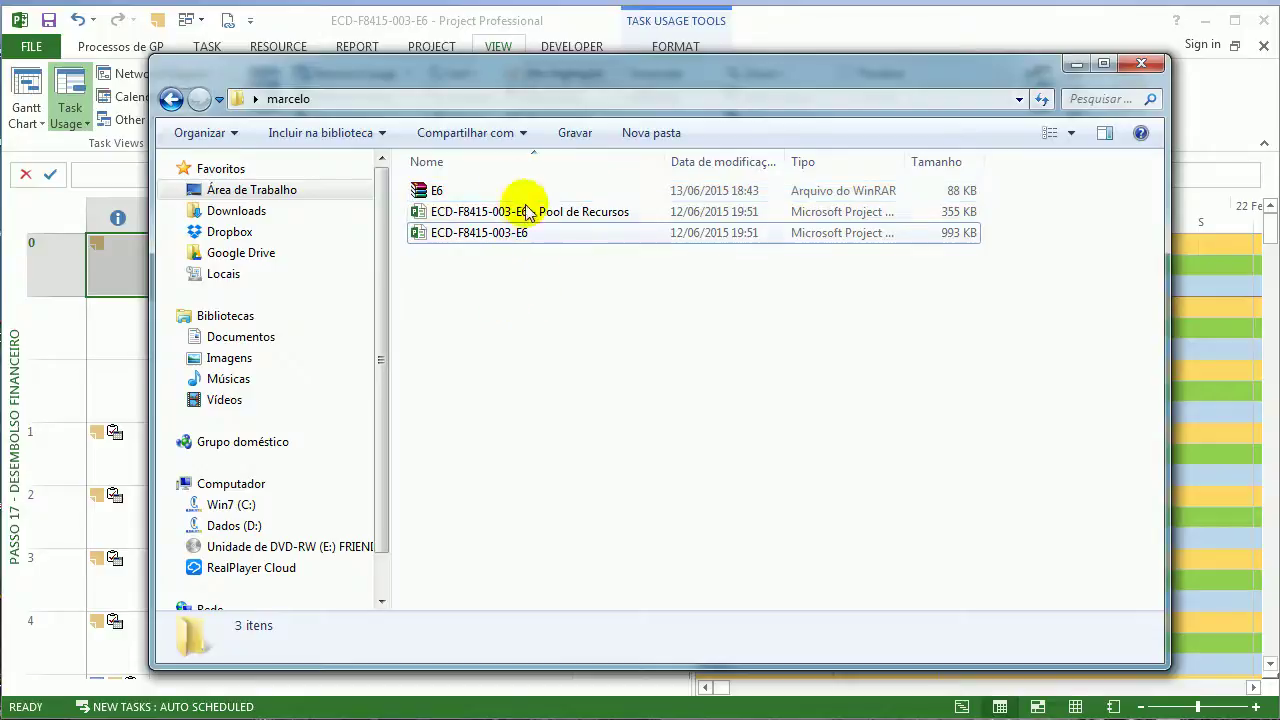
click(1070, 65)
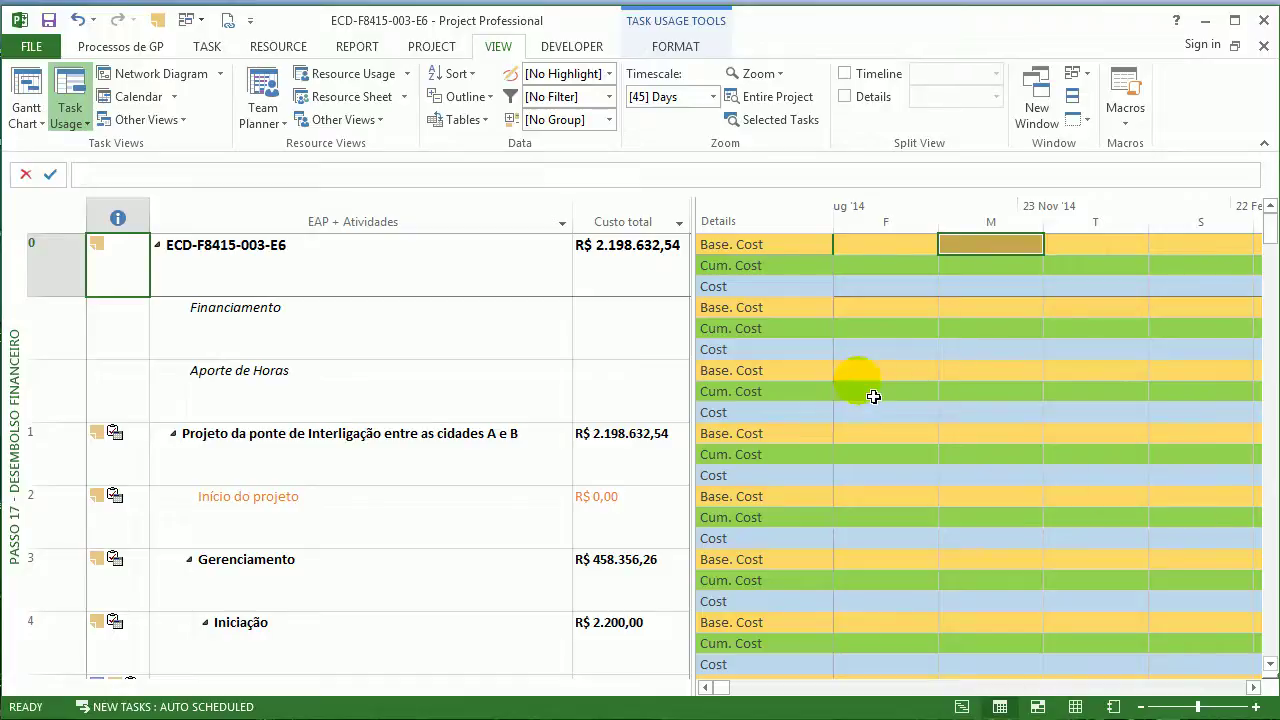
- Widen the table area beside the timephased grid and select the Aporte de Horas row
click(686, 336)
drag(706, 341, 848, 343)
click(361, 365)
click(357, 343)
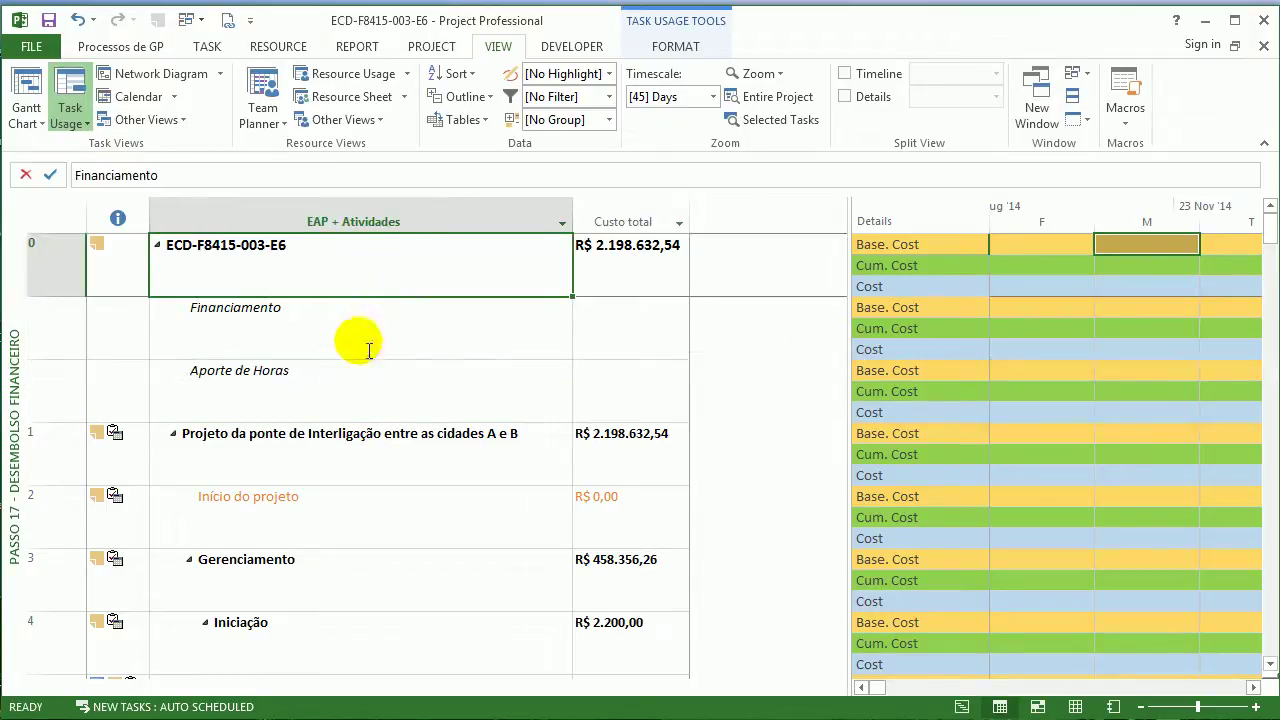
click(337, 398)
click(364, 355)
click(363, 368)
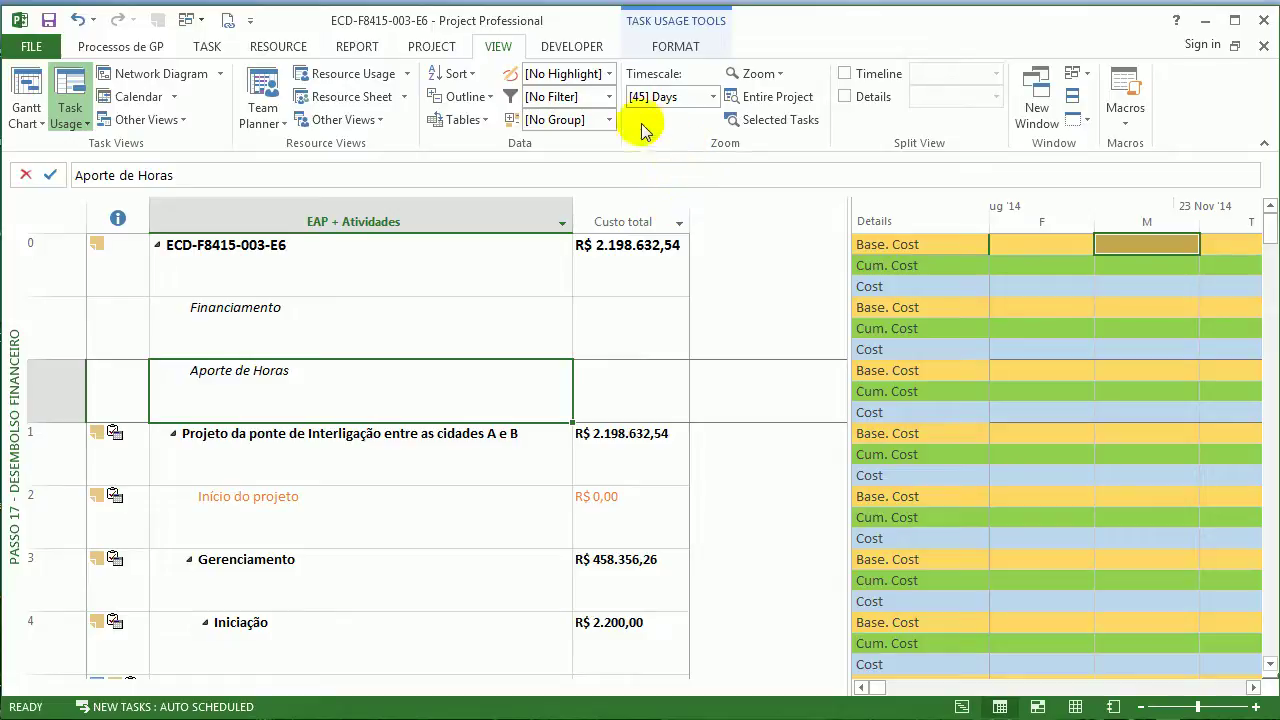
- Open the definition of the Passo 17 - Desembolso Financeiro table
click(484, 120)
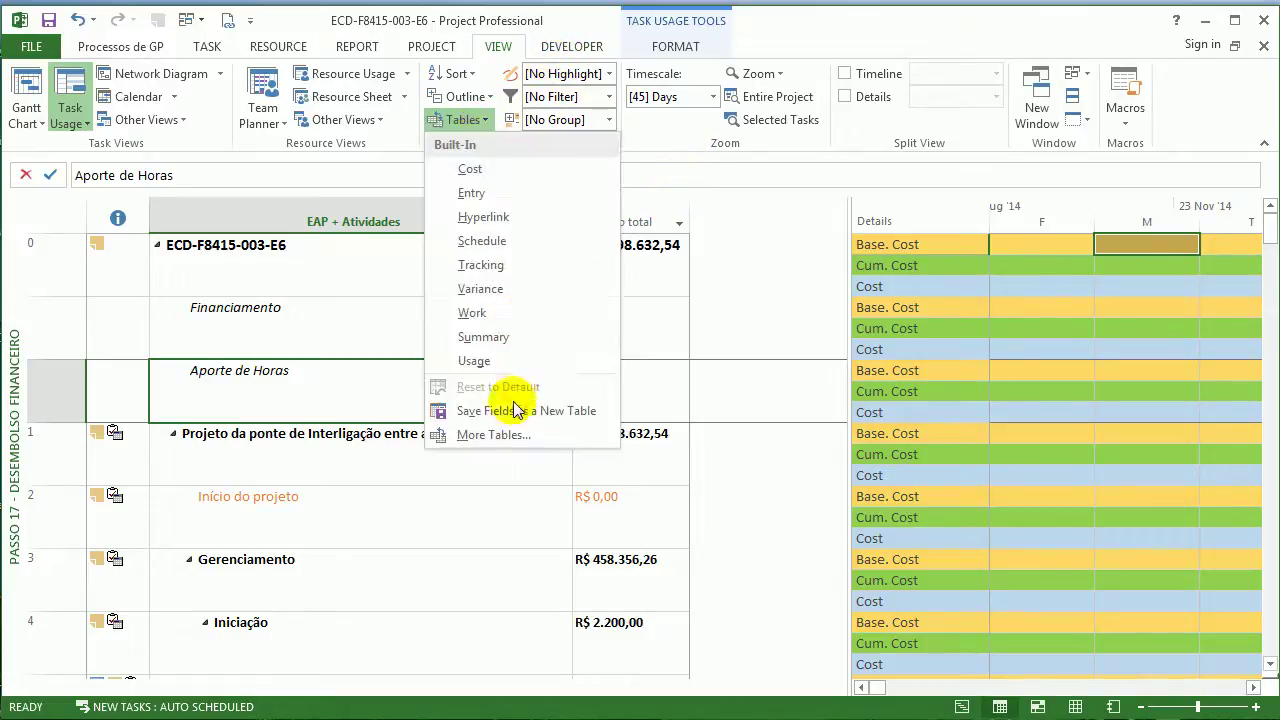
click(500, 434)
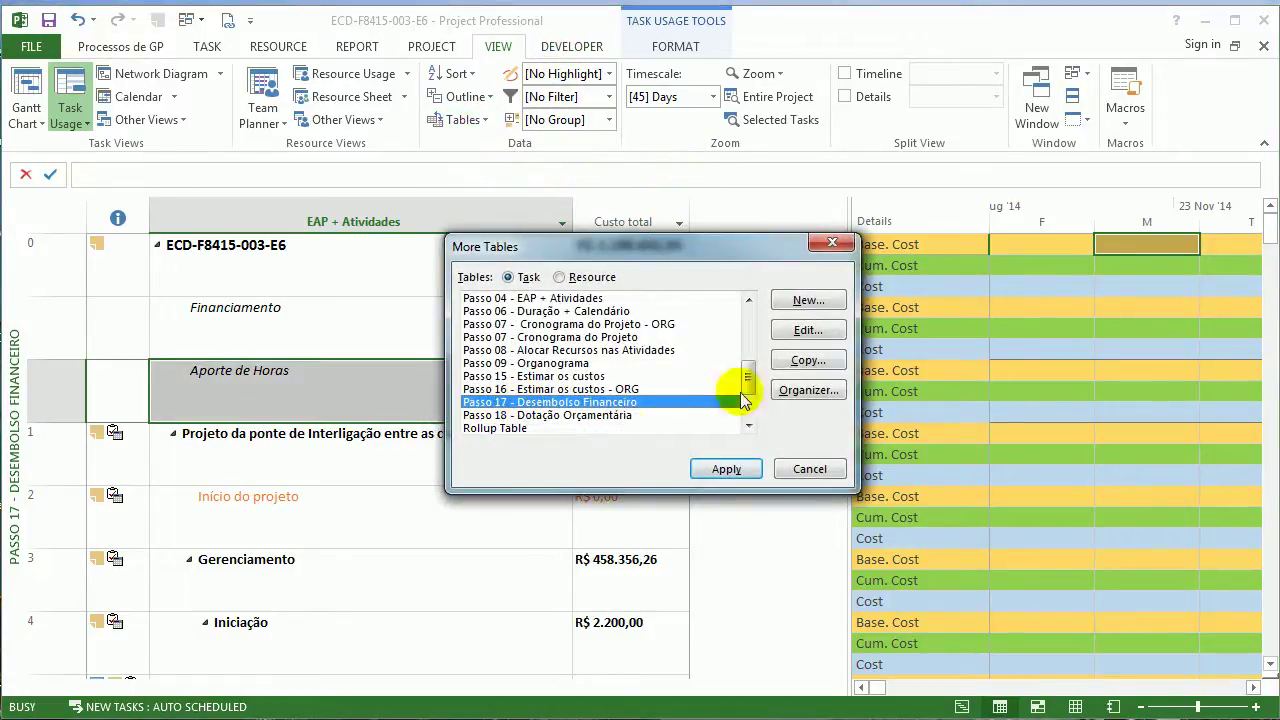
click(808, 331)
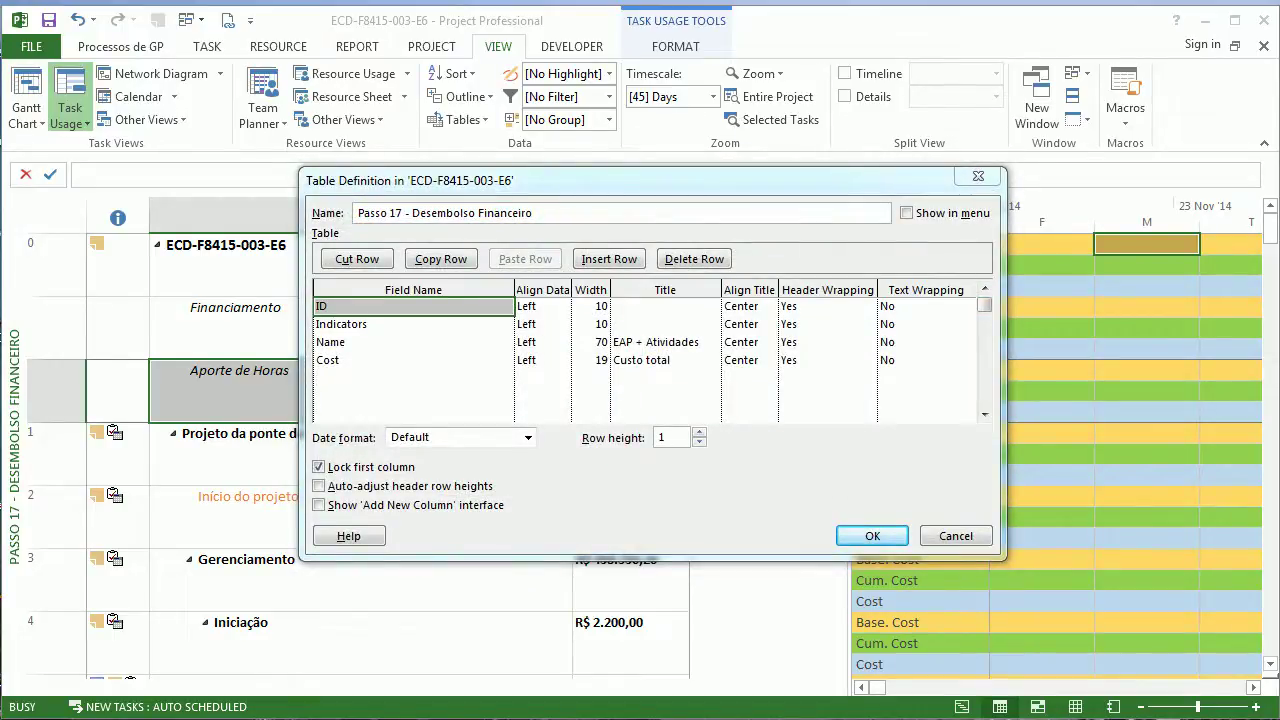
- Review the fields in the Passo 17 and Passo 18 - Dotação Orçamentária table definitions, then close the tables list
click(365, 362)
click(871, 536)
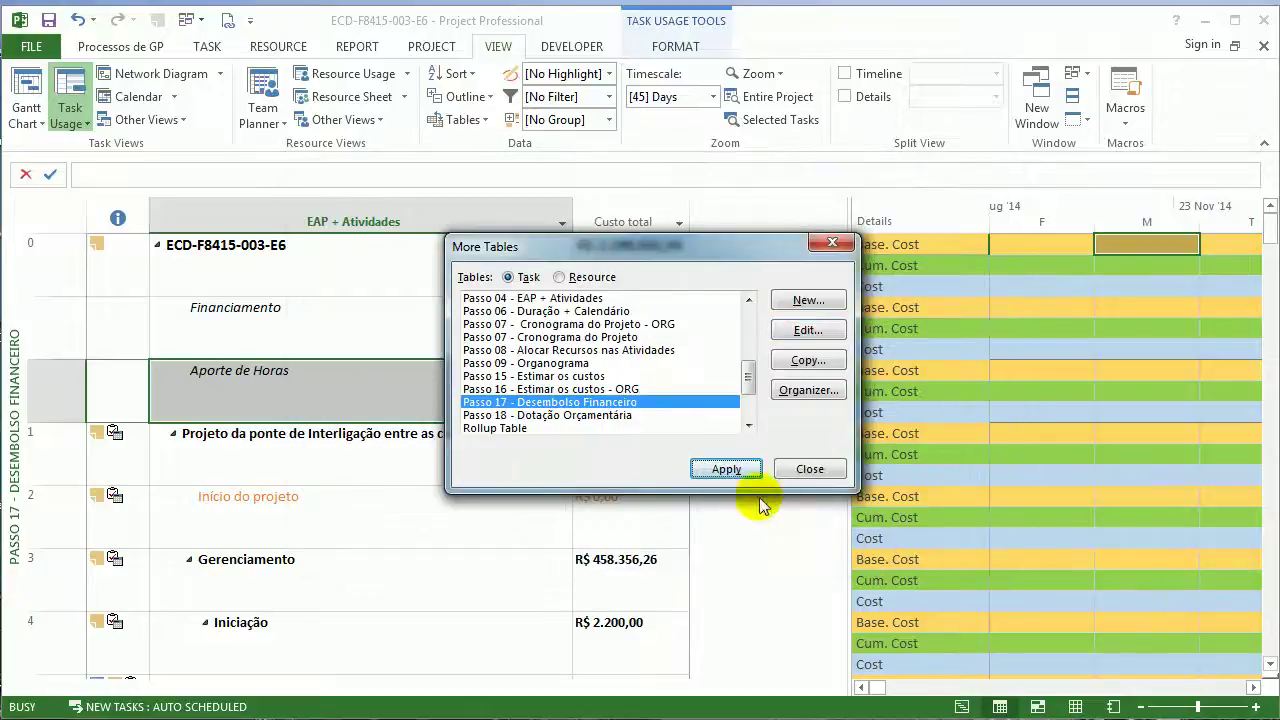
click(651, 415)
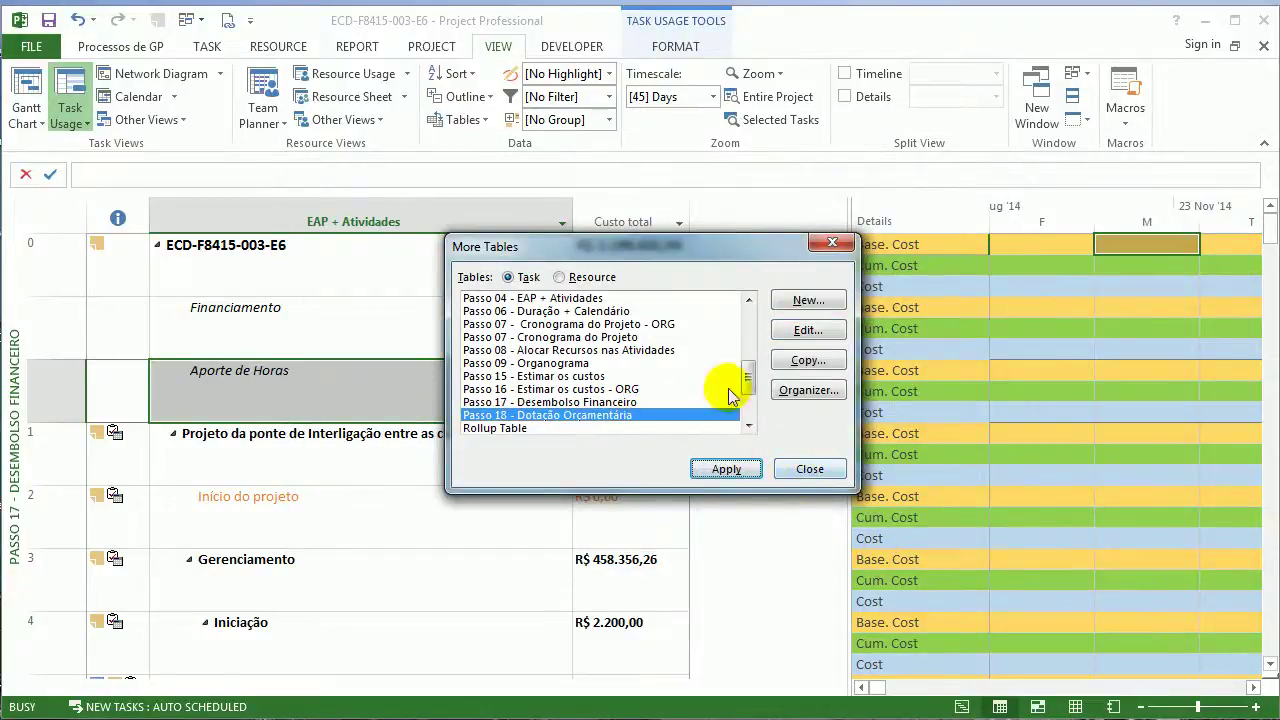
click(805, 332)
click(385, 380)
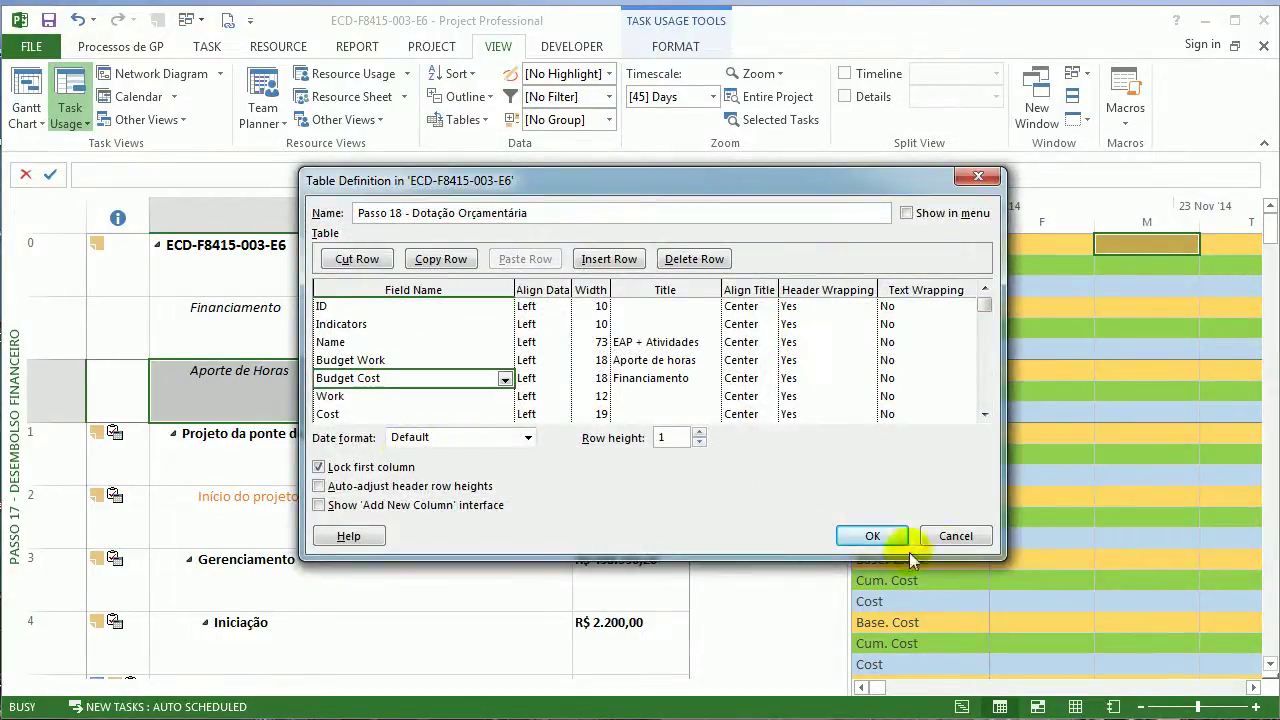
click(955, 537)
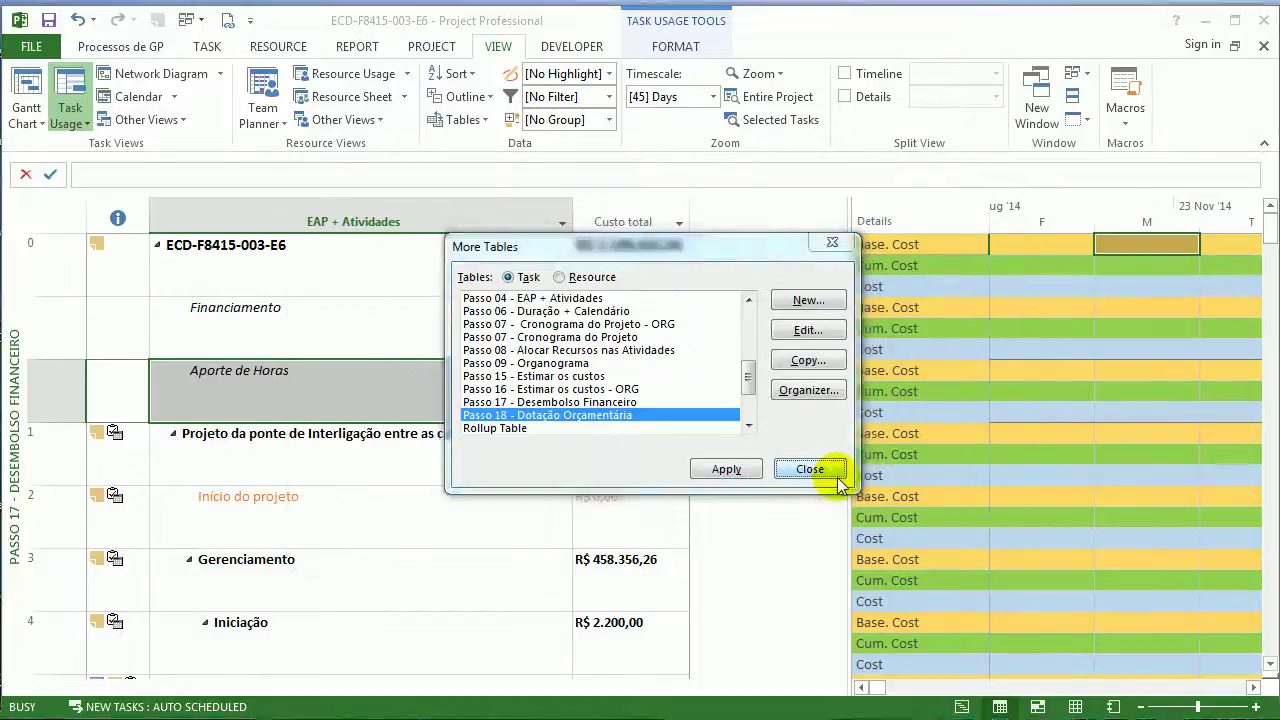
click(815, 467)
- Narrow the table area beside the timephased grid and set the timescale's middle tier units to Years
drag(865, 454, 676, 418)
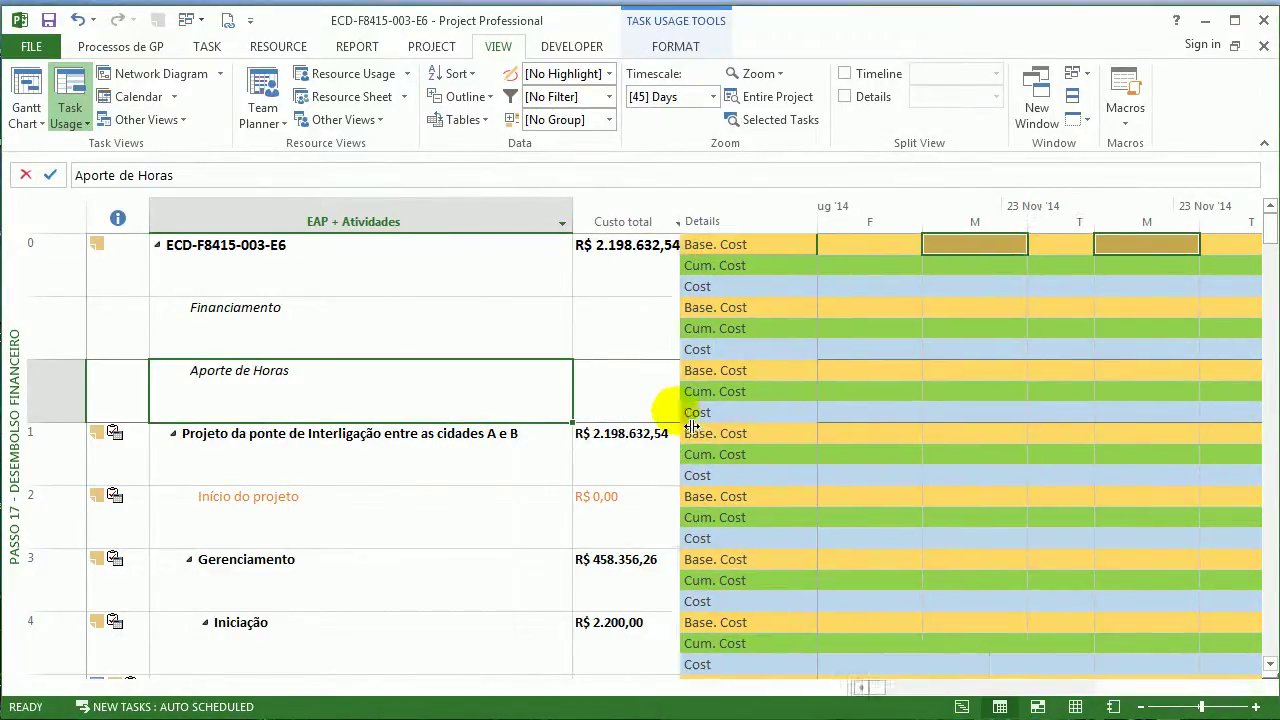
right_click(929, 206)
click(951, 220)
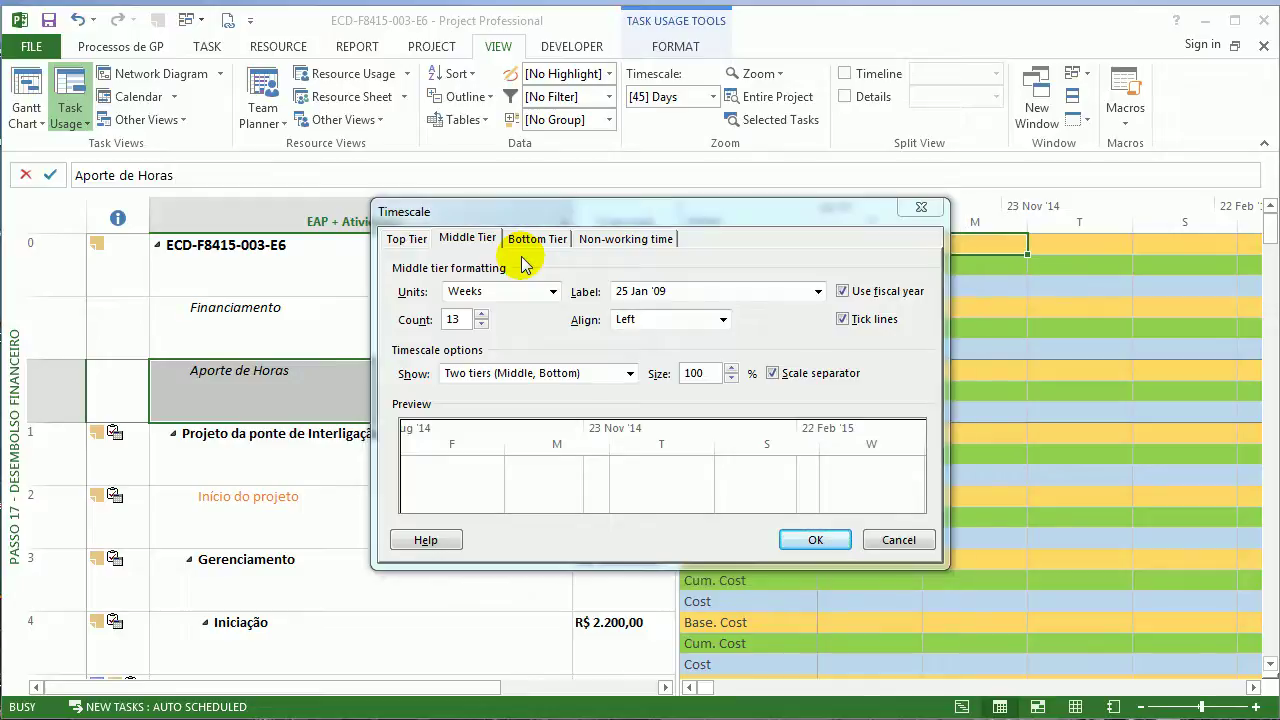
click(525, 289)
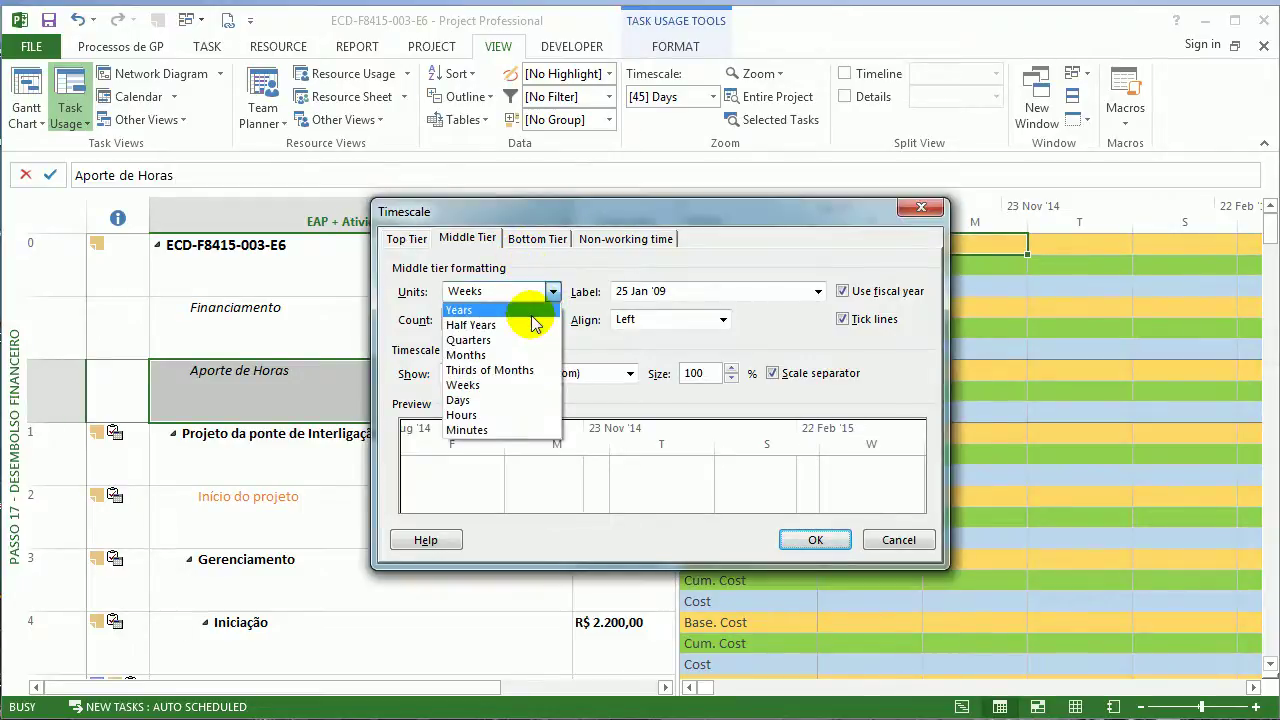
click(515, 305)
- Set the timescale's bottom tier to Months with a count of 1
click(540, 237)
click(548, 291)
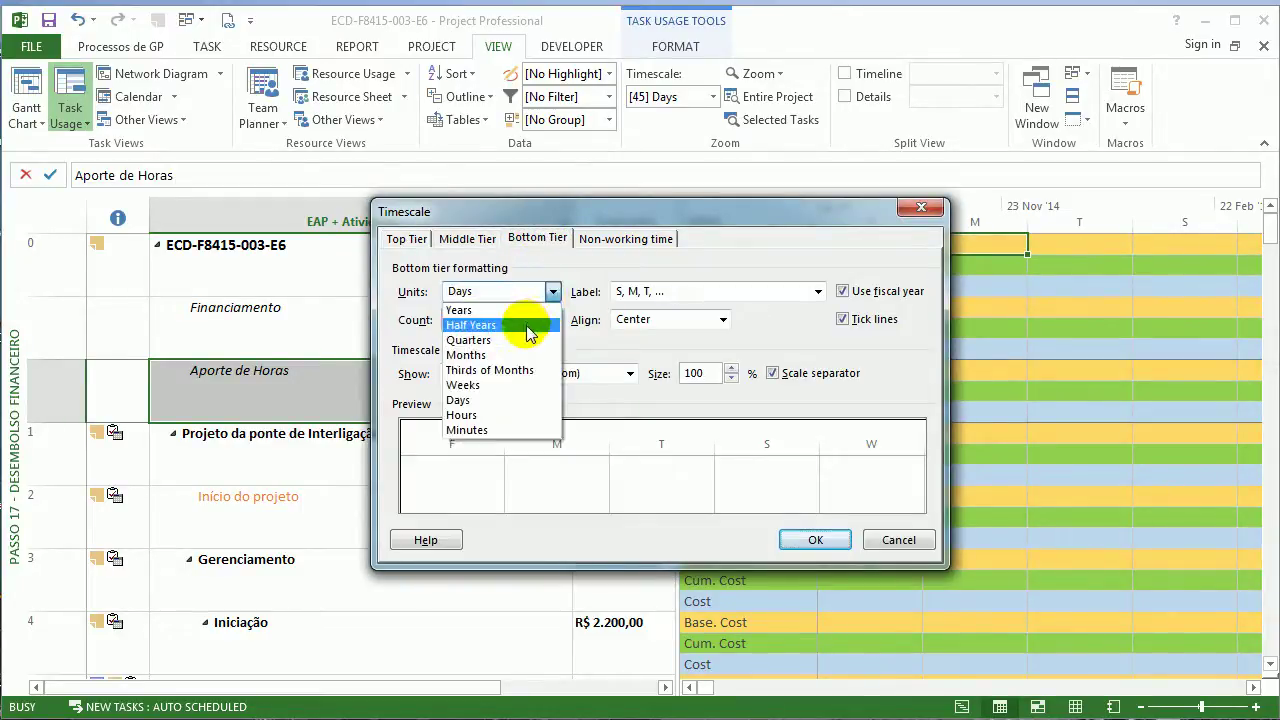
click(513, 356)
click(453, 320)
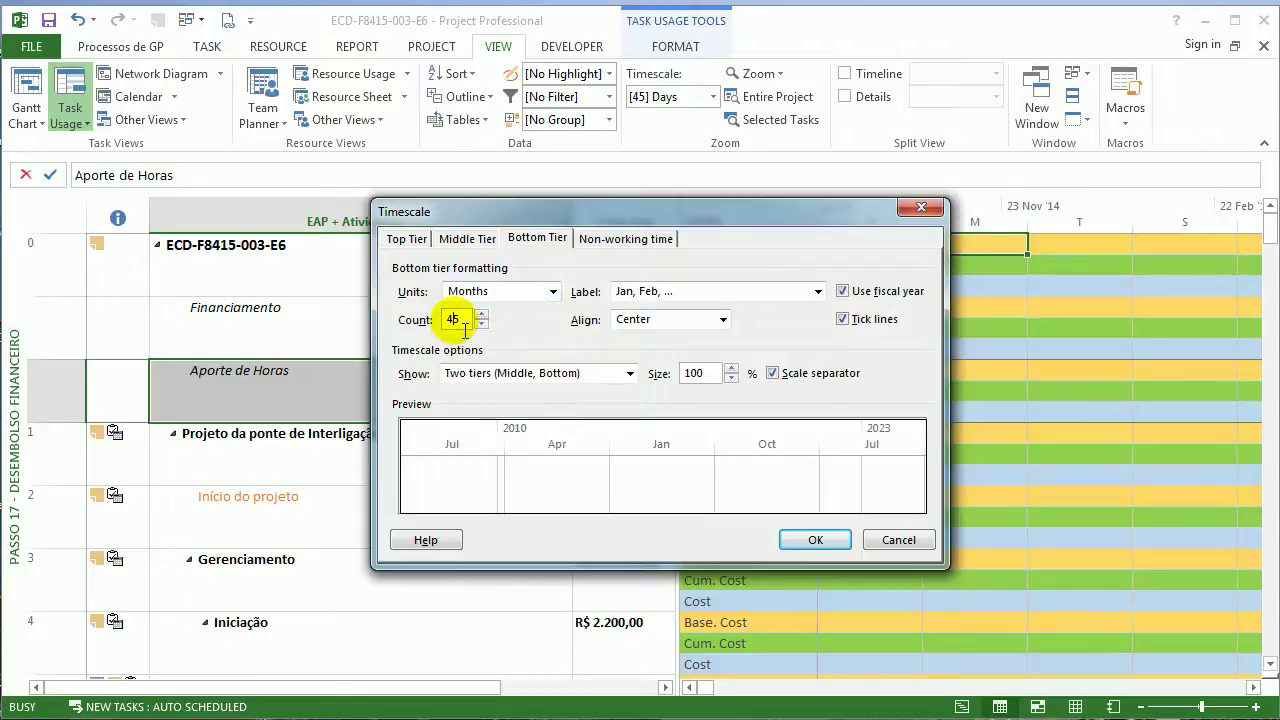
key(BackSpace)
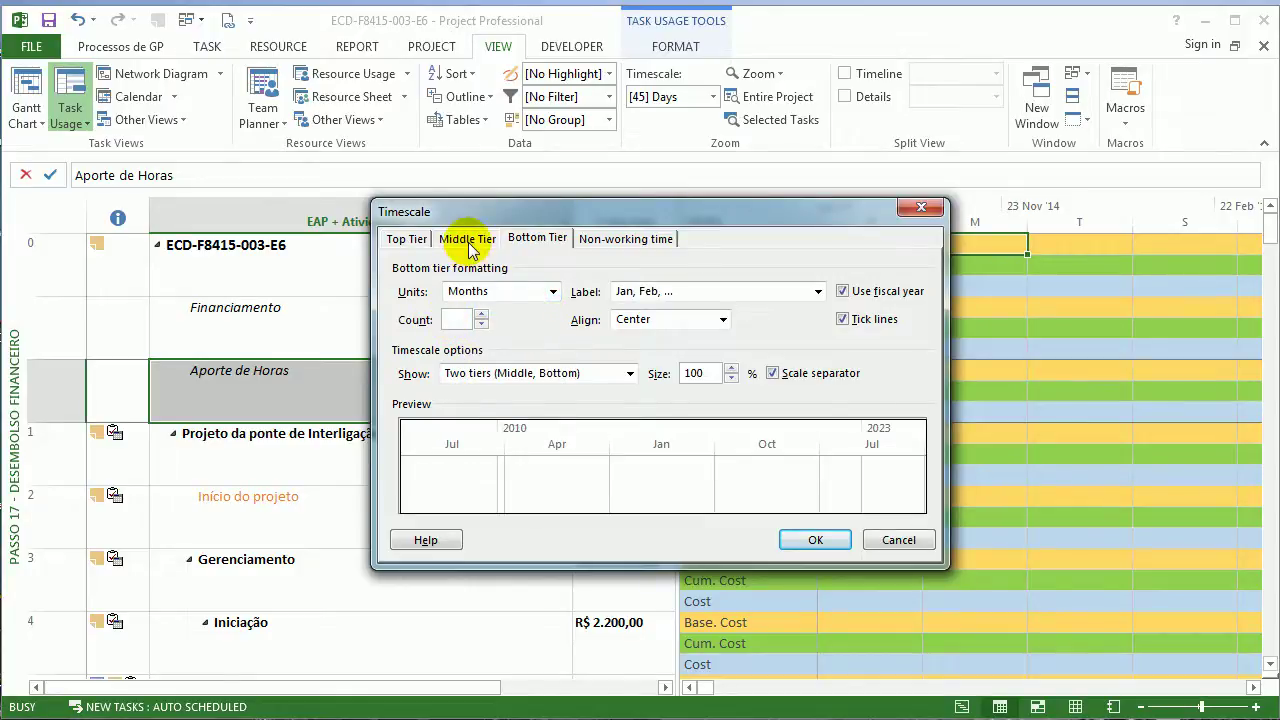
- Set the timescale's middle tier count to 1 and apply the new timescale
click(468, 240)
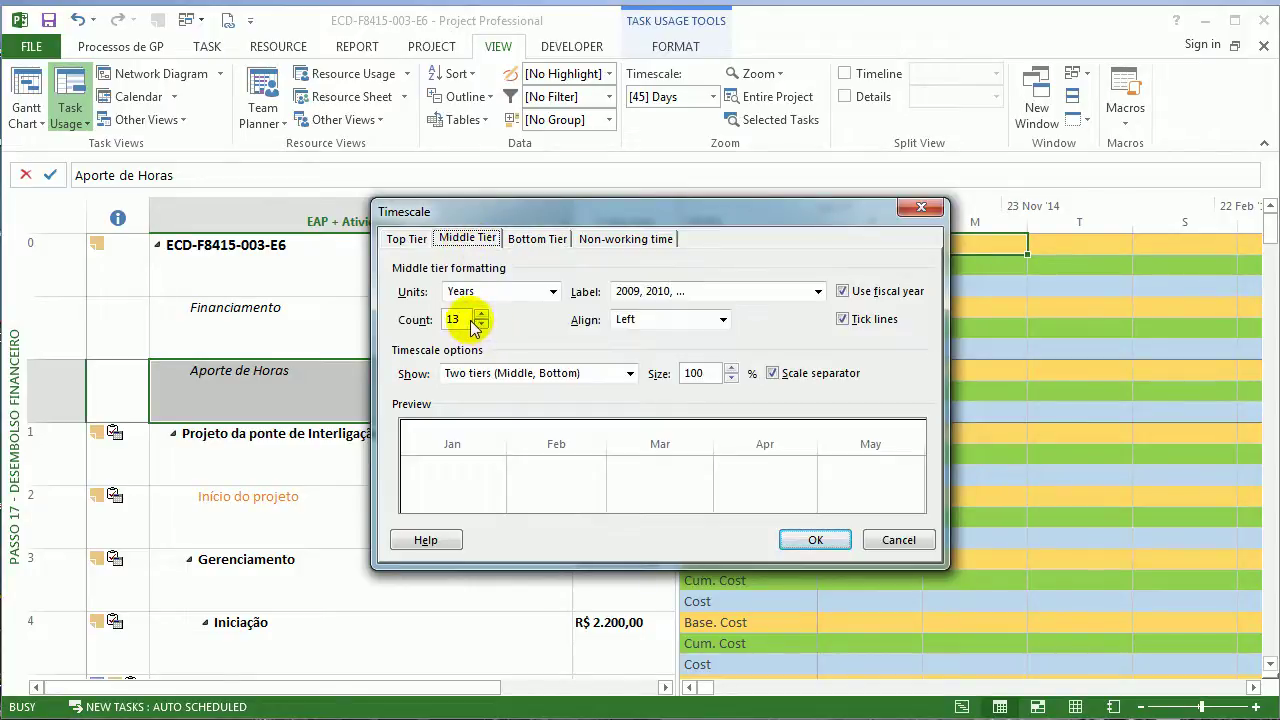
key(BackSpace)
text(1)
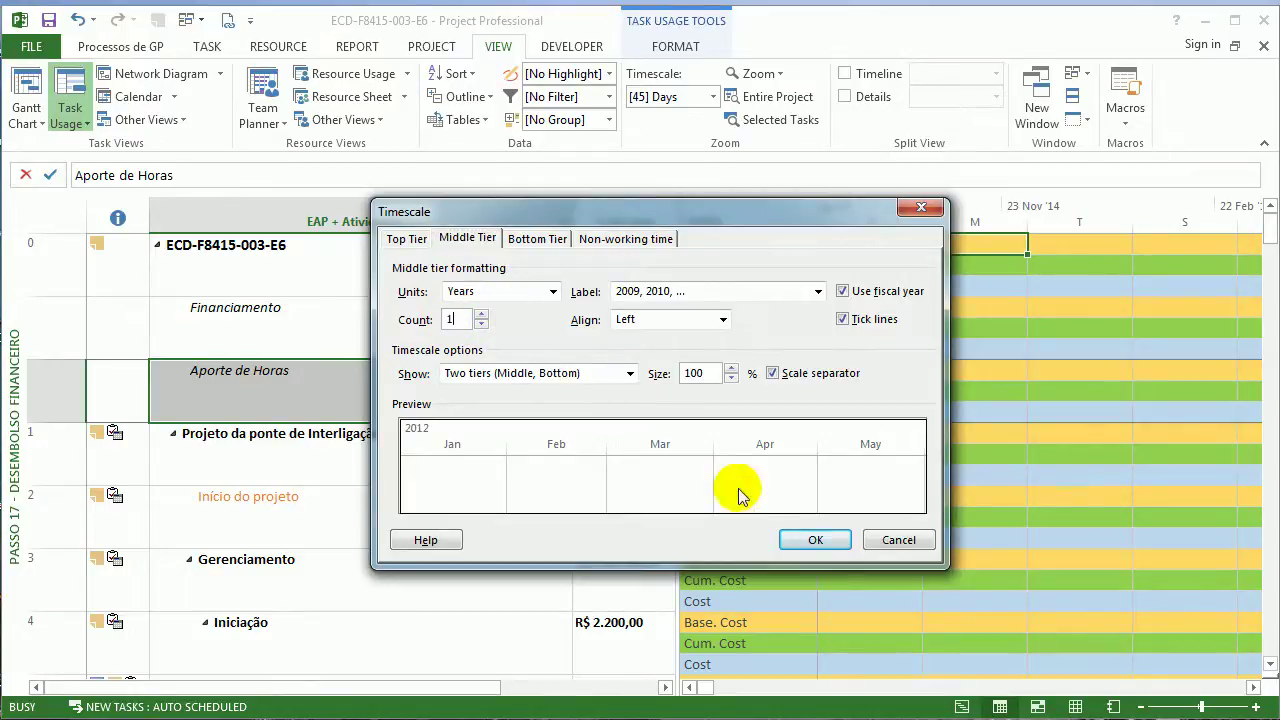
click(812, 538)
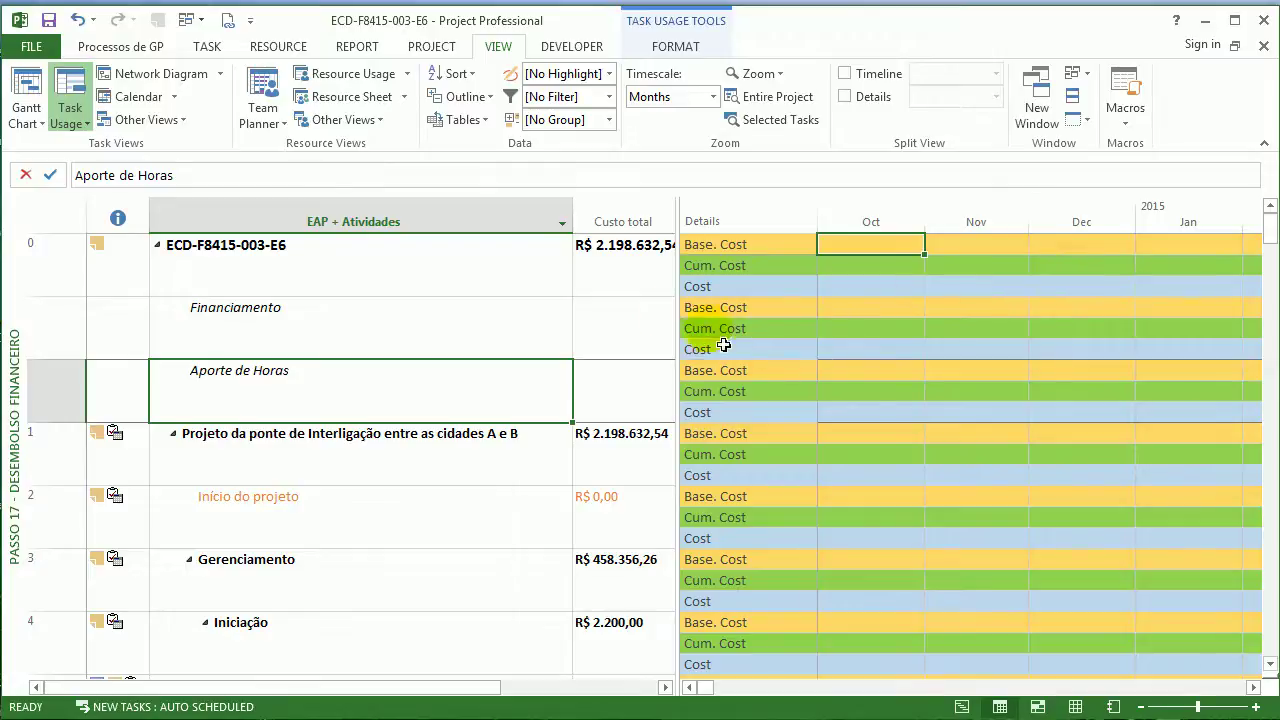
- Widen the timephased grid over the table and show the project's monthly costs from May onward
click(826, 688)
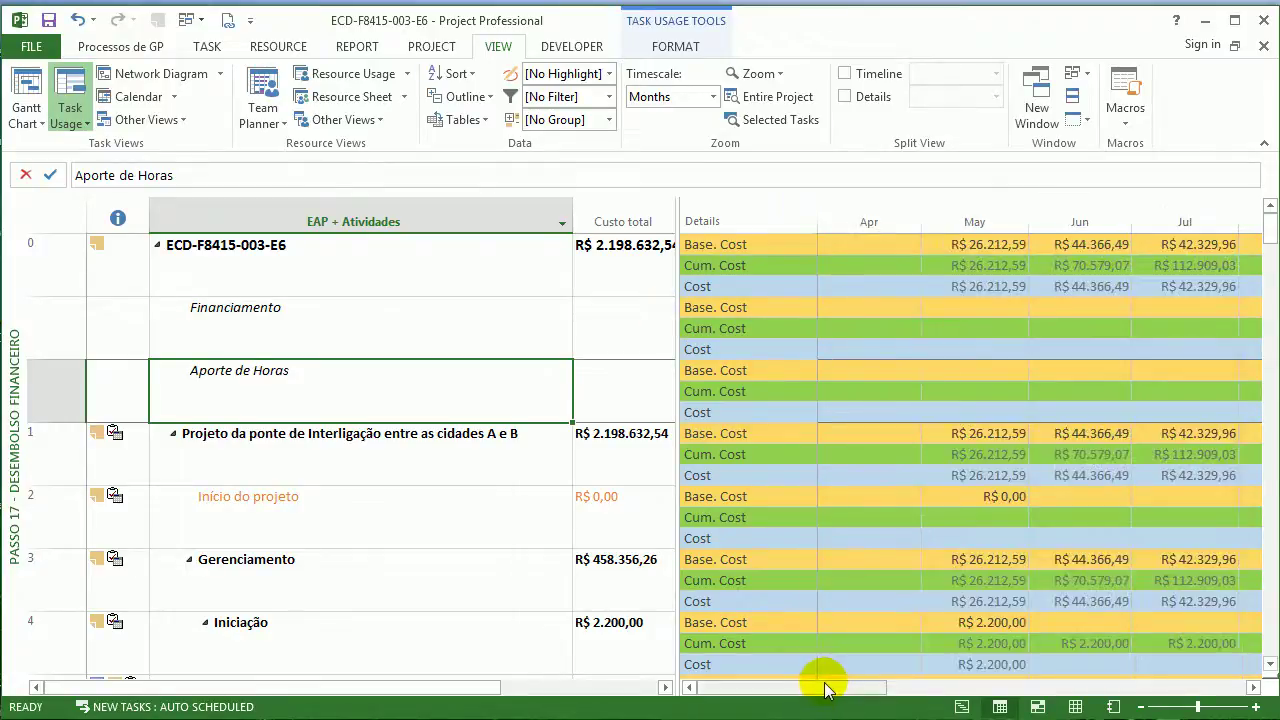
click(1255, 688)
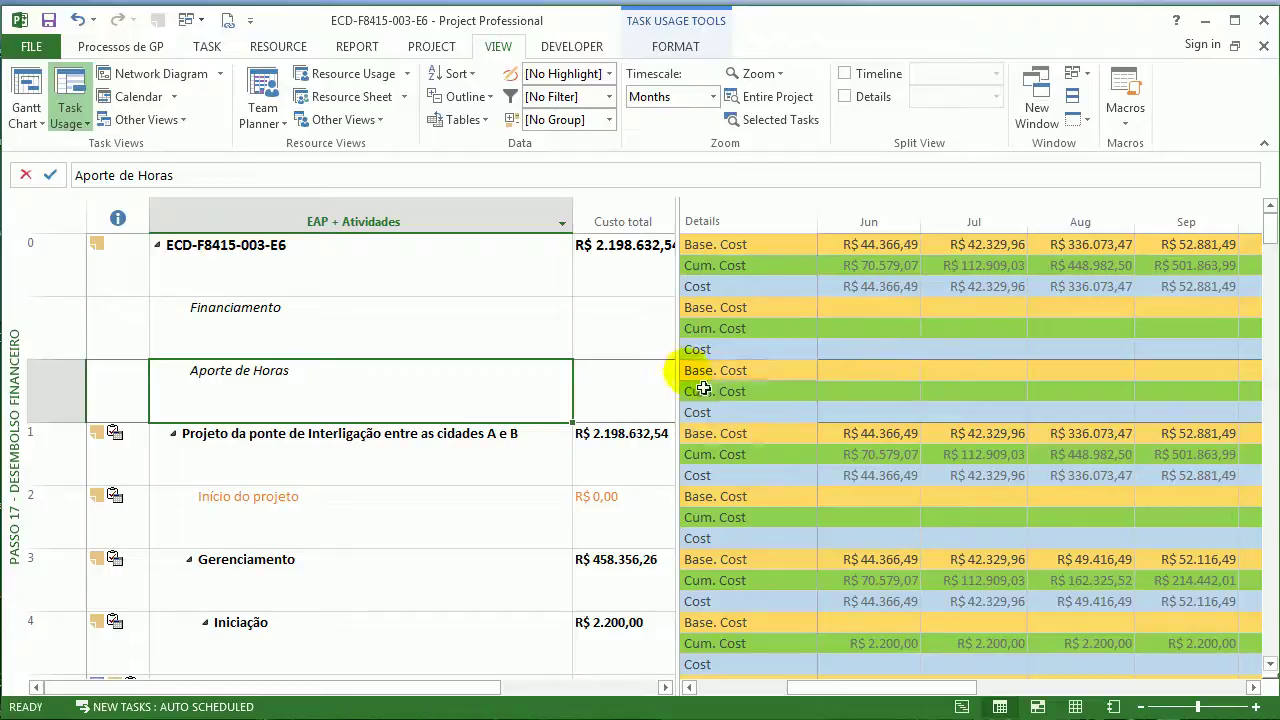
drag(690, 384, 381, 300)
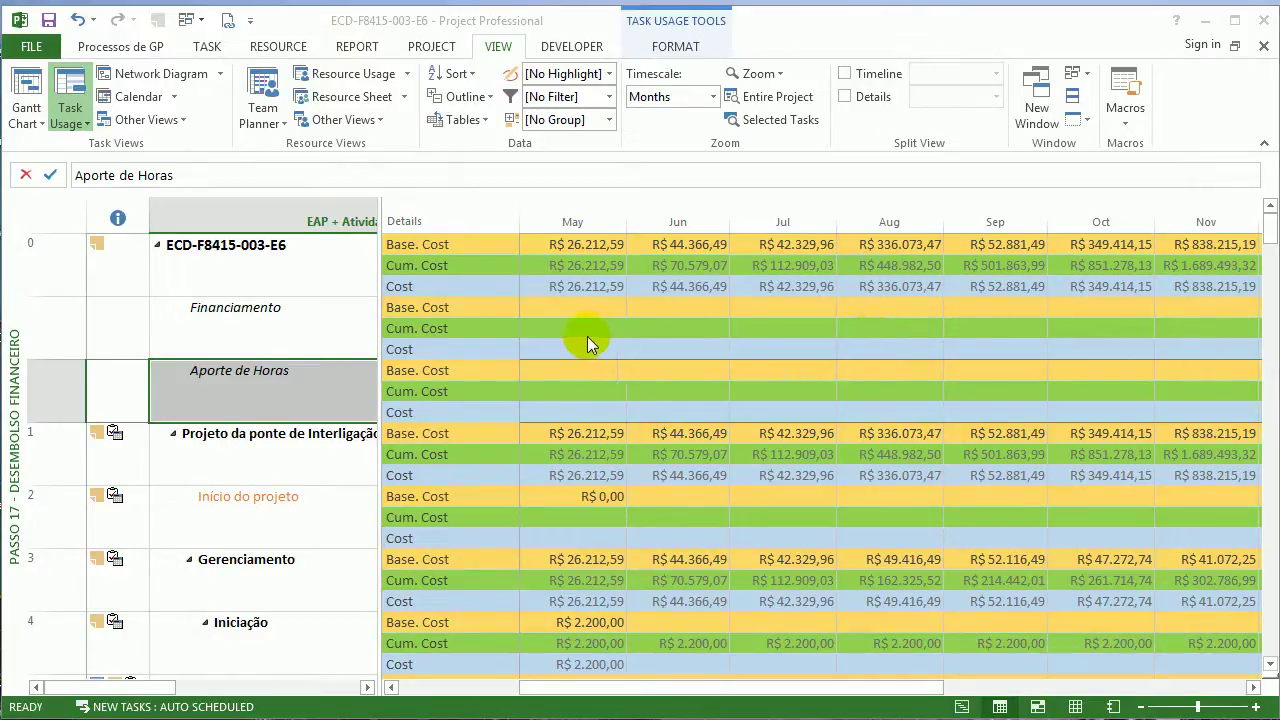
- Open the timephased grid's detail styles and move the Cost field above Cumulative Cost in the shown fields
click(525, 311)
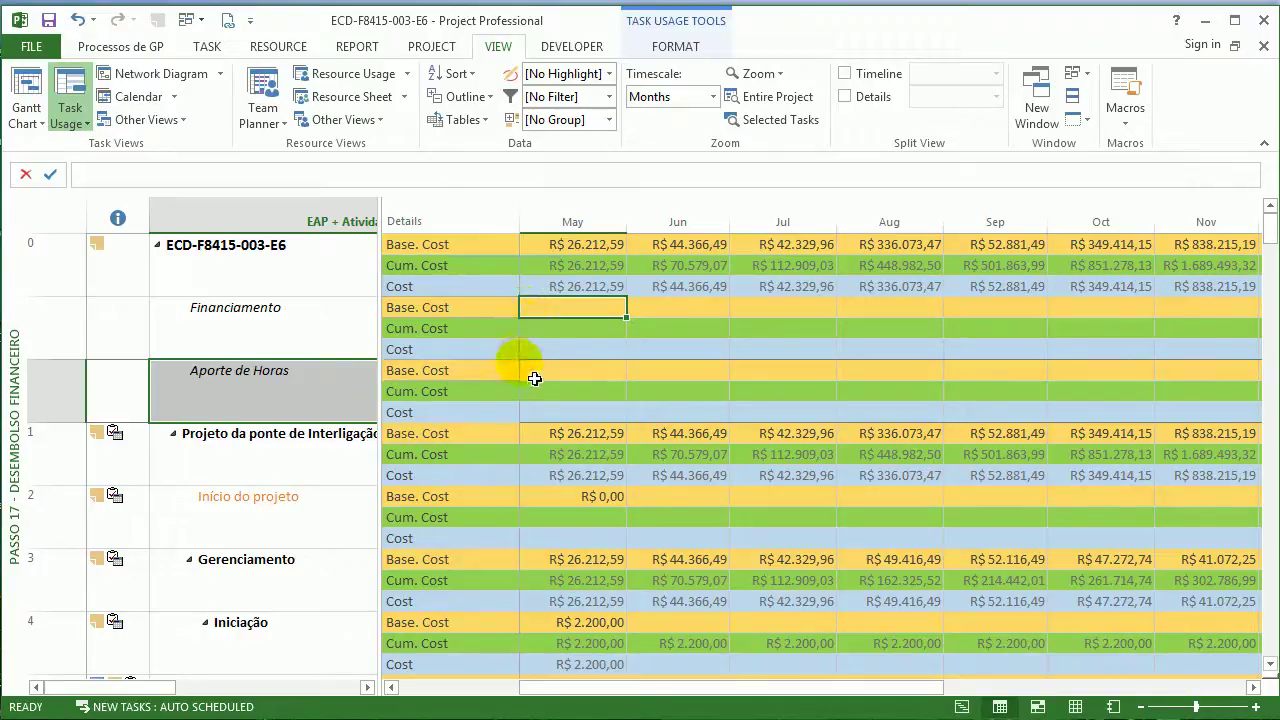
right_click(494, 311)
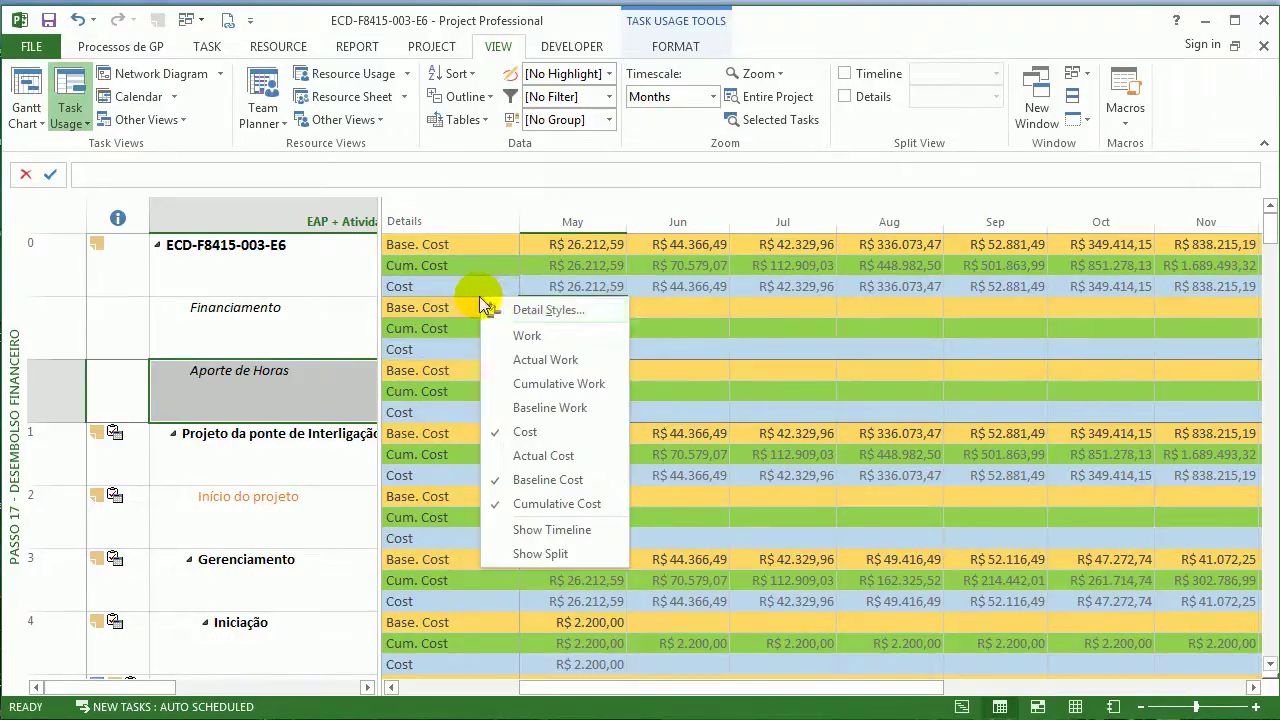
click(495, 306)
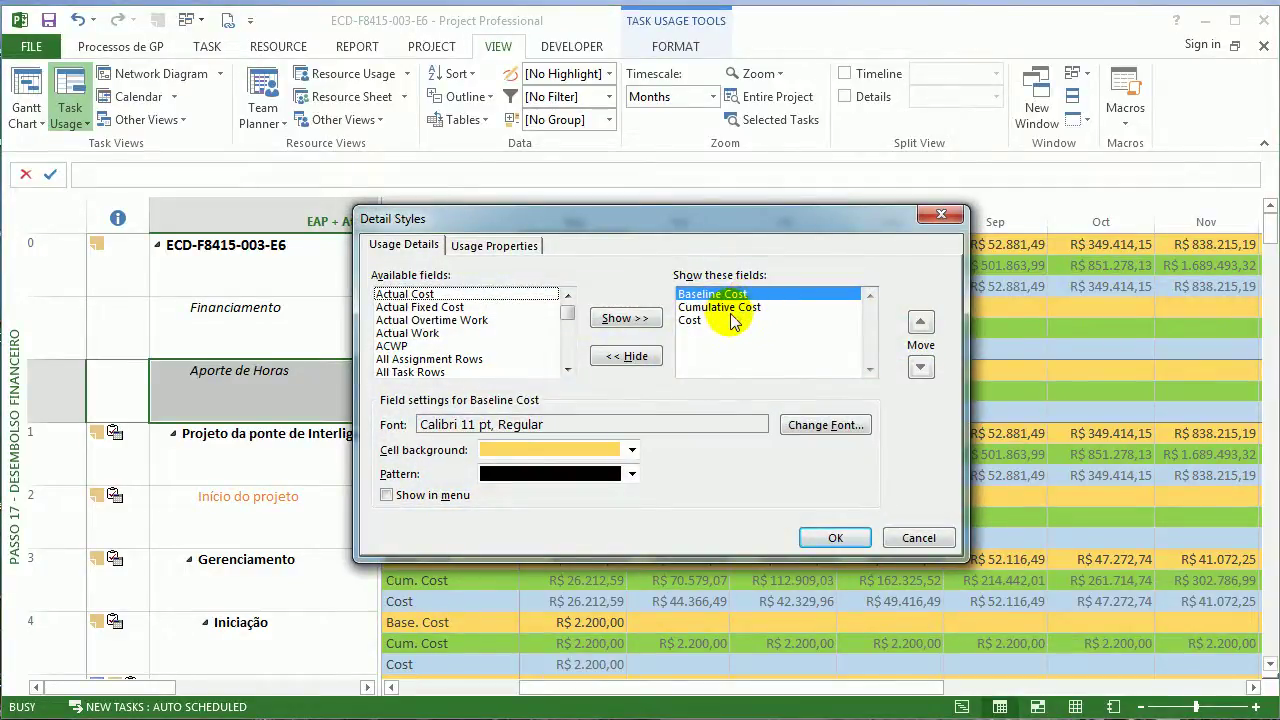
click(733, 320)
click(920, 321)
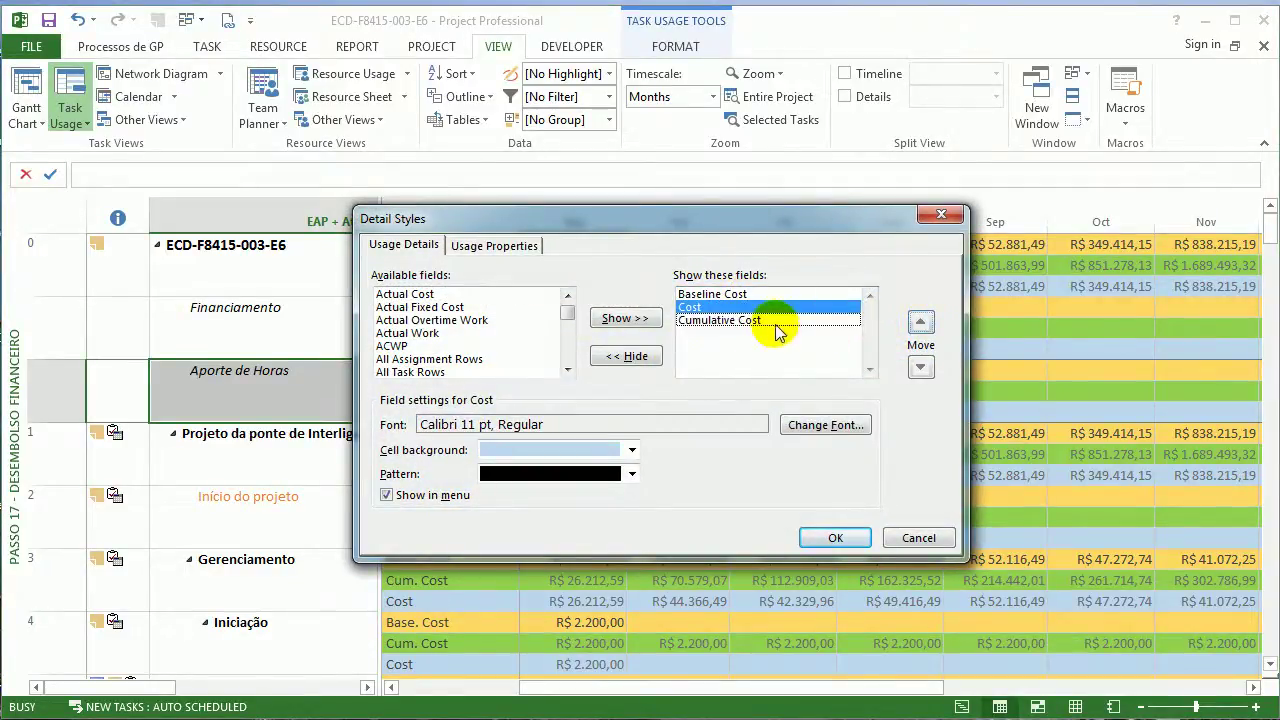
click(760, 321)
click(747, 308)
click(745, 320)
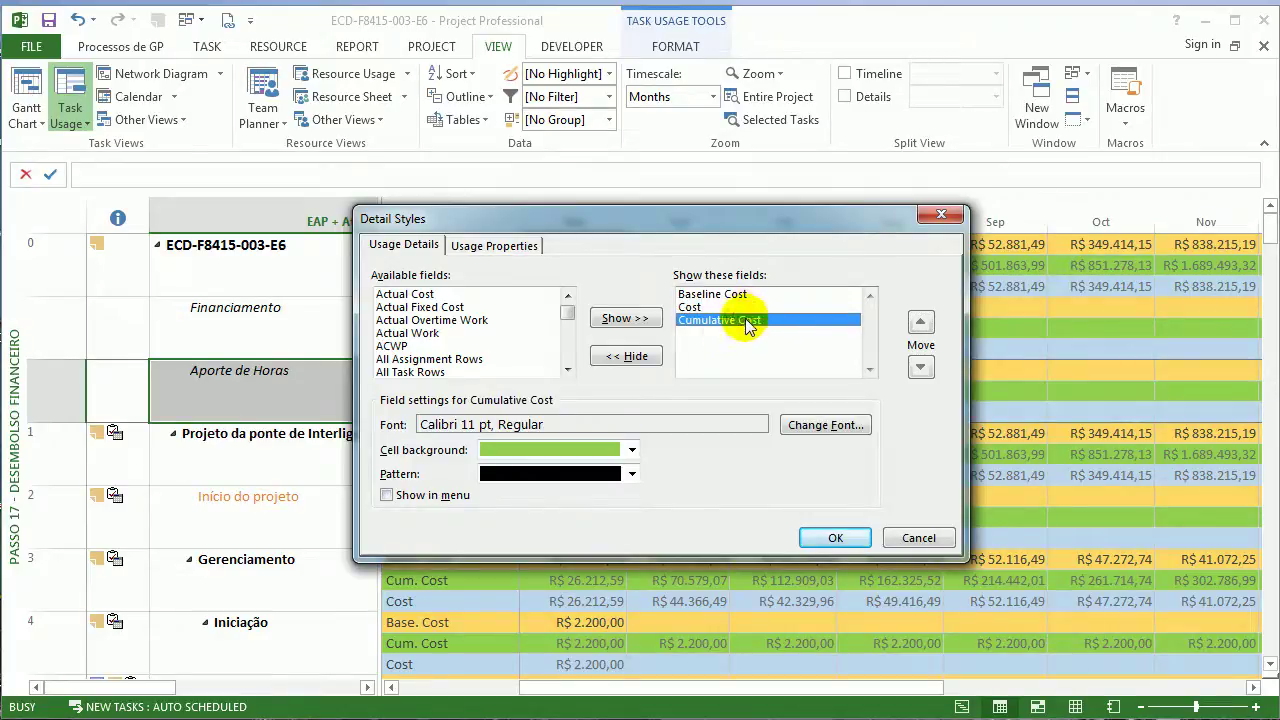
- Add the BCWS field to the timephased details between Cost and Cumulative Cost and apply the detail styles
click(480, 335)
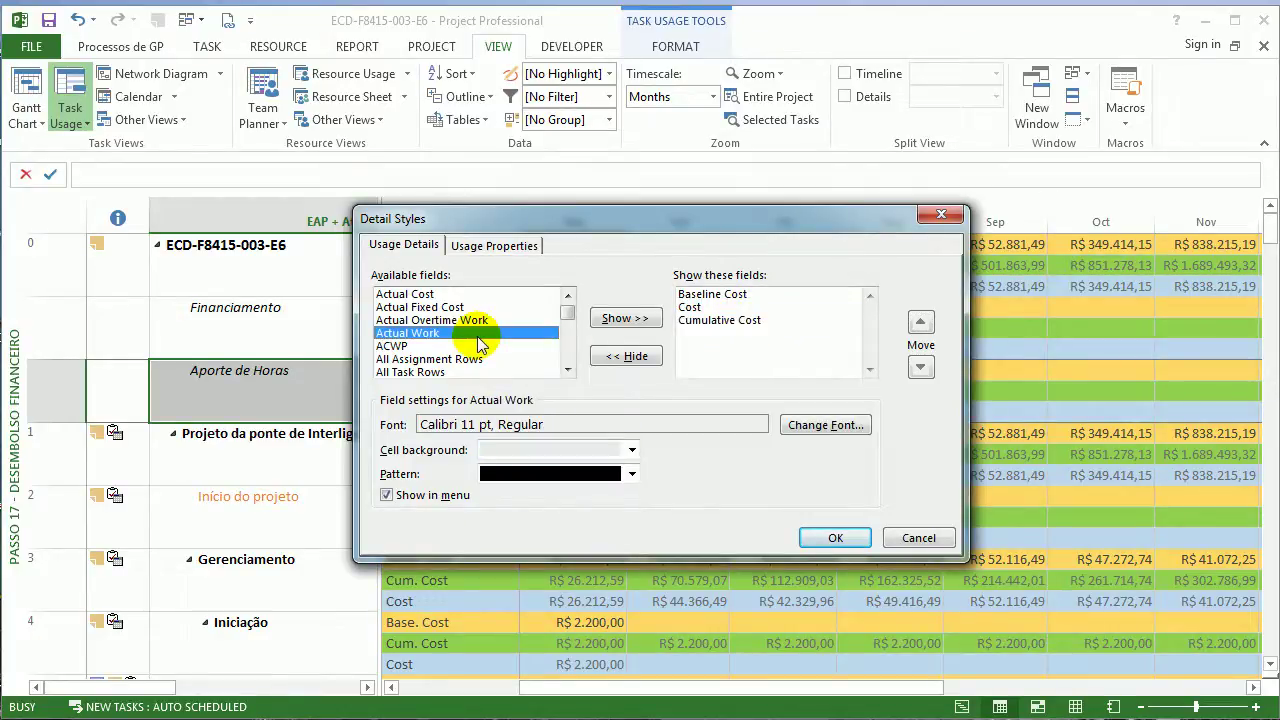
scroll(470, 340, down, 15)
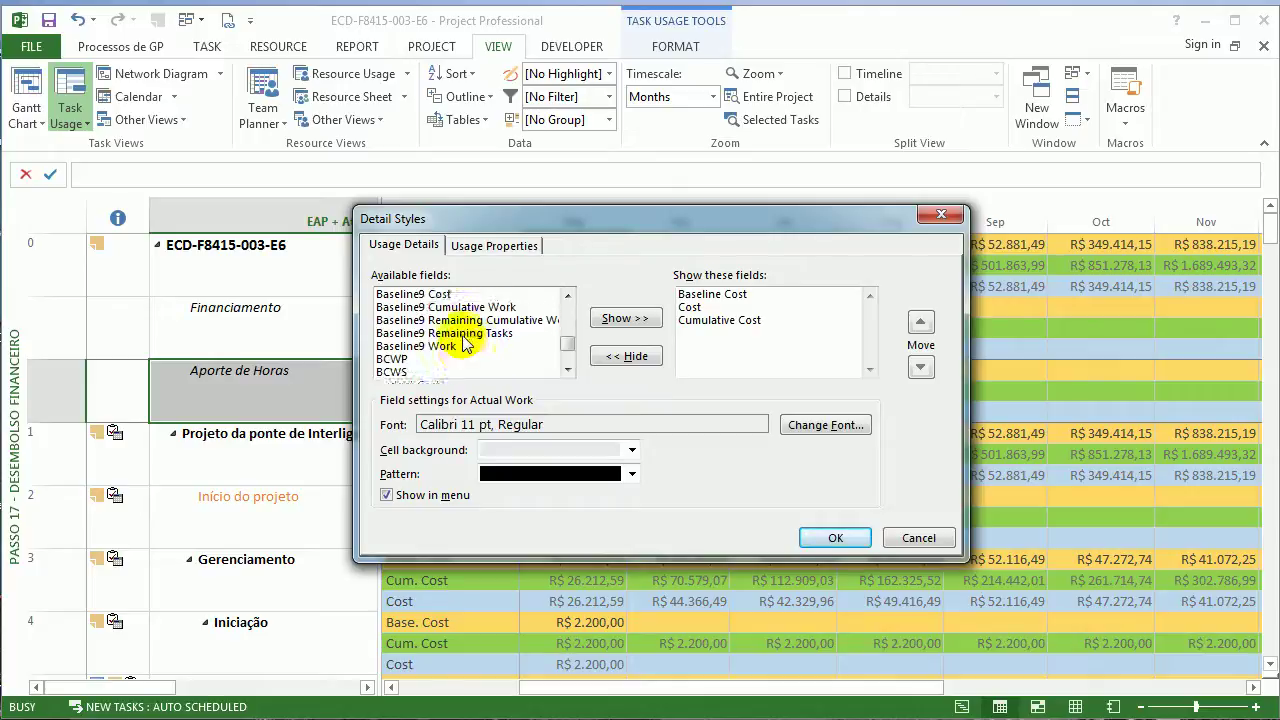
scroll(463, 343, up, 3)
scroll(450, 343, down, 2)
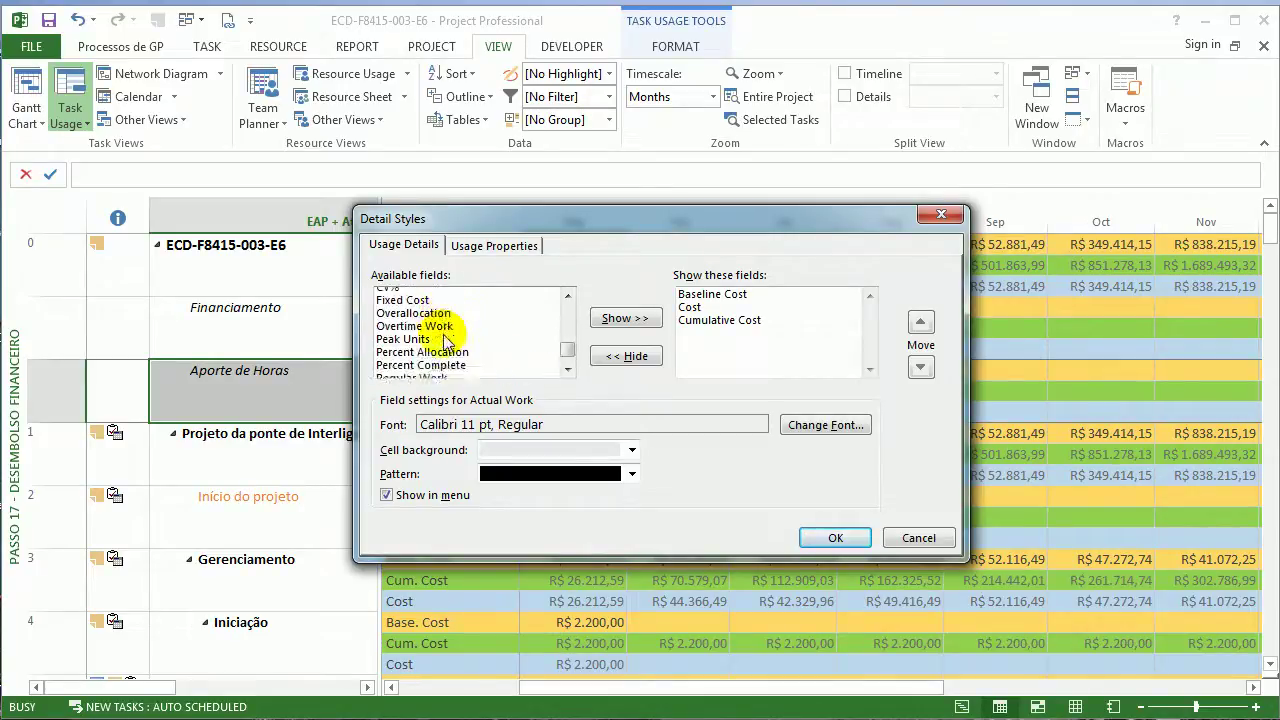
scroll(447, 343, up, 9)
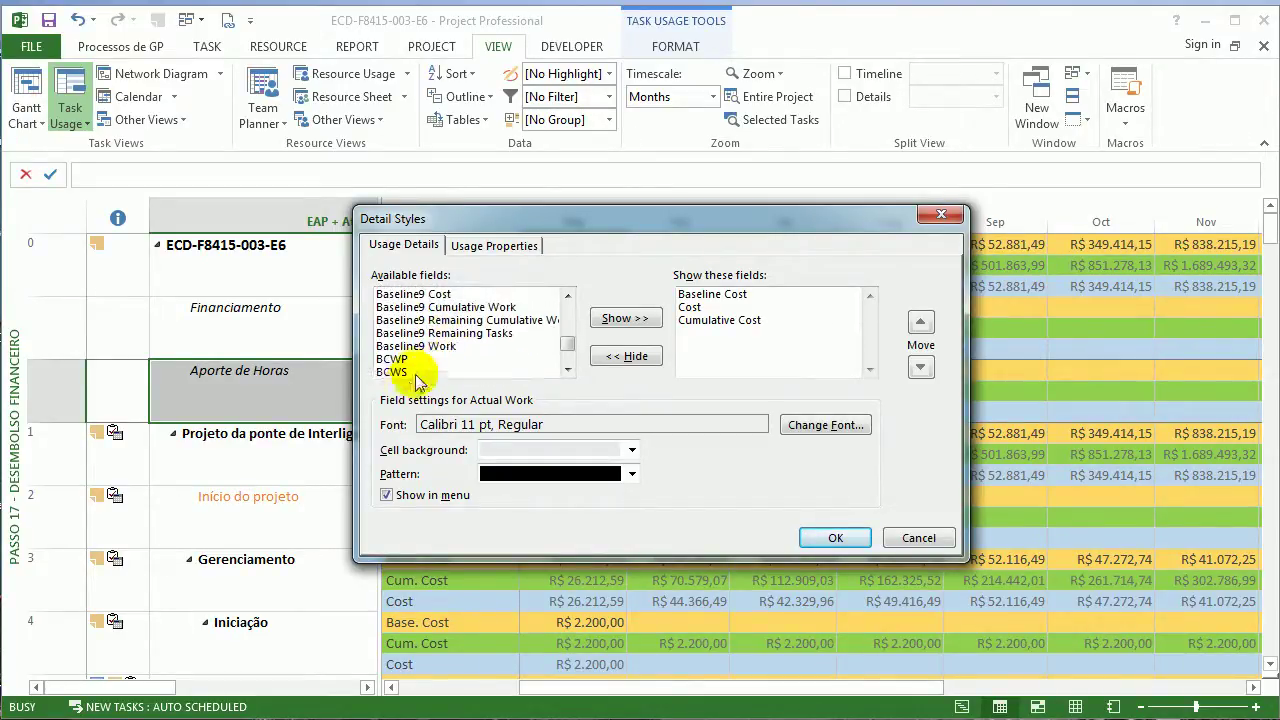
click(420, 371)
click(625, 318)
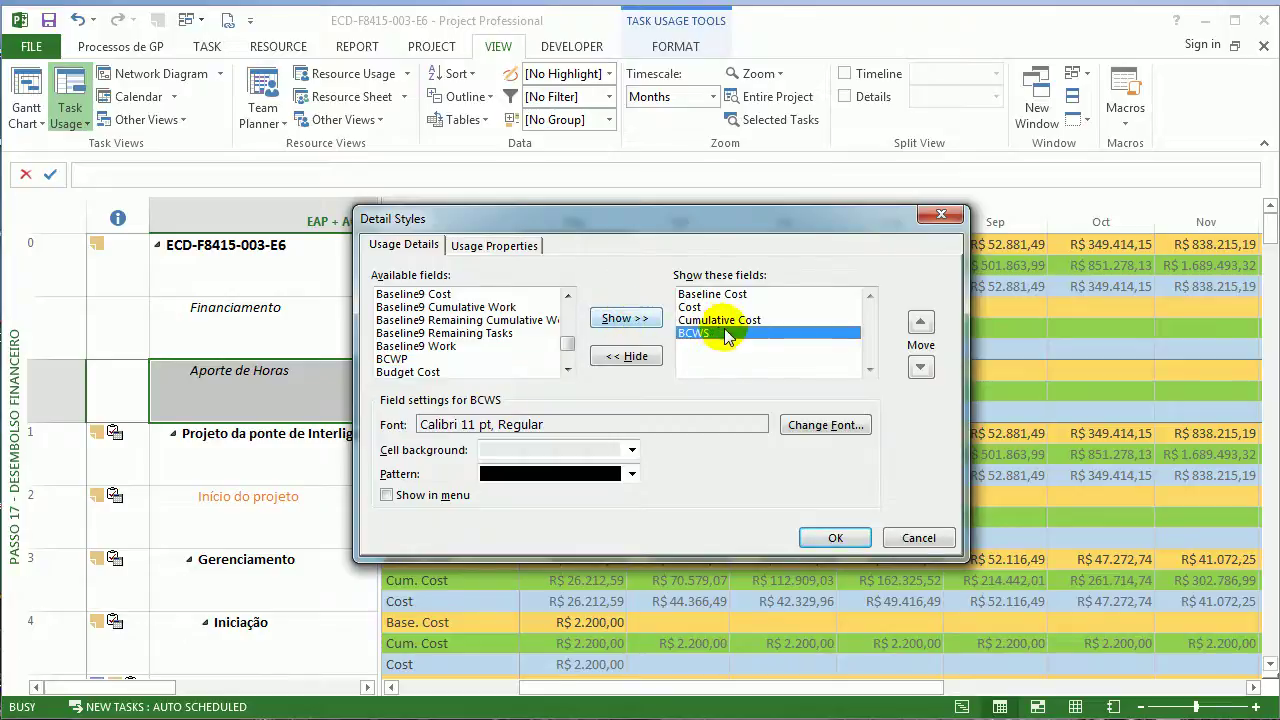
click(920, 321)
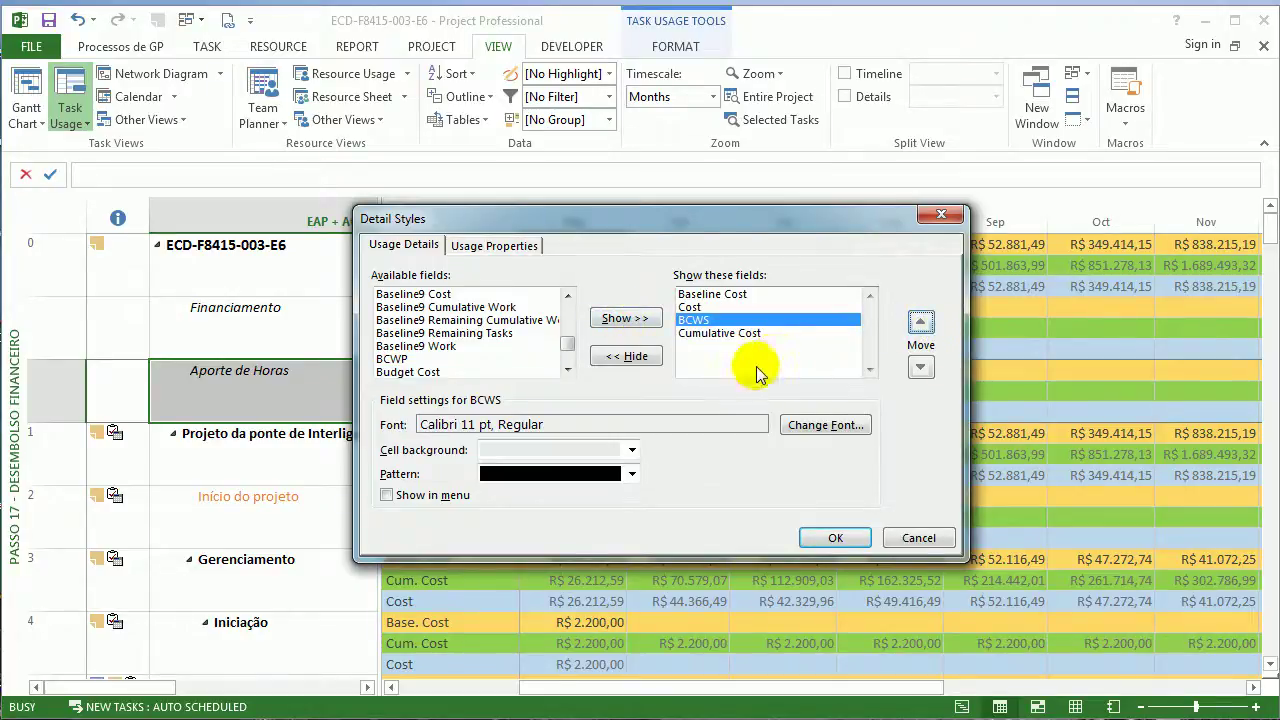
click(832, 538)
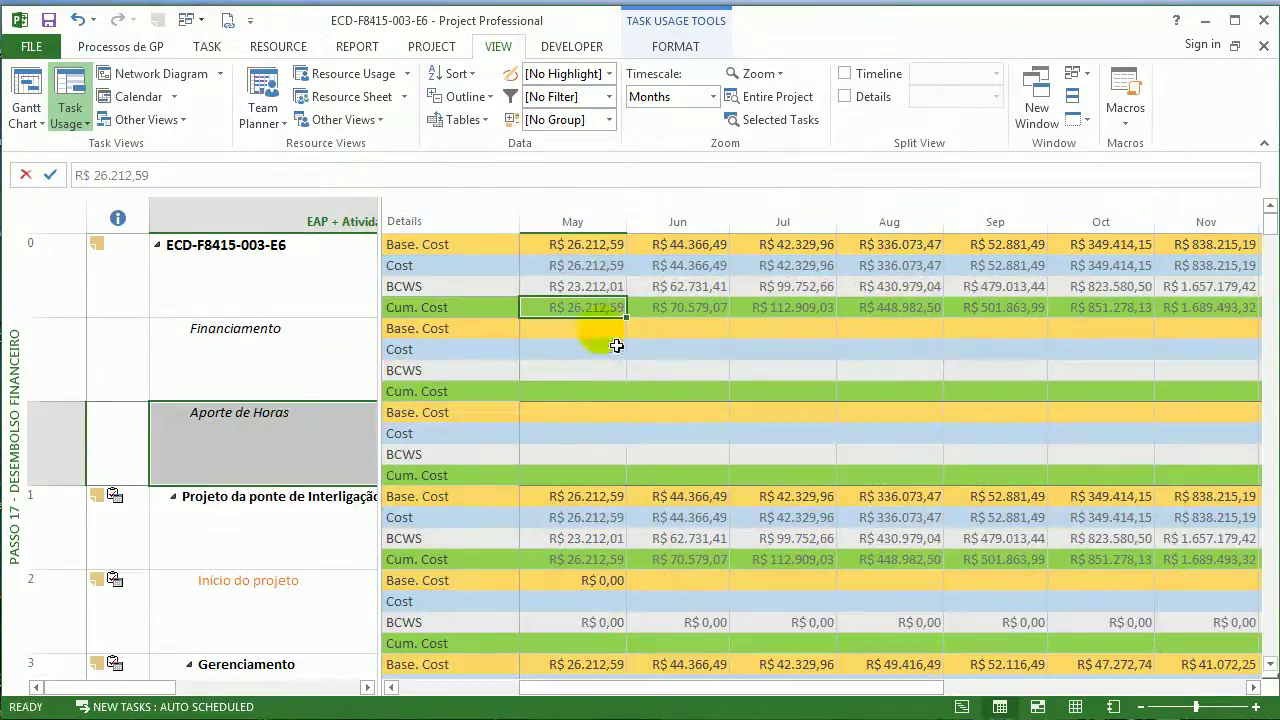
- Examine the project's BCWS value for May and the dates in the Project Information, then close it
click(610, 366)
click(617, 290)
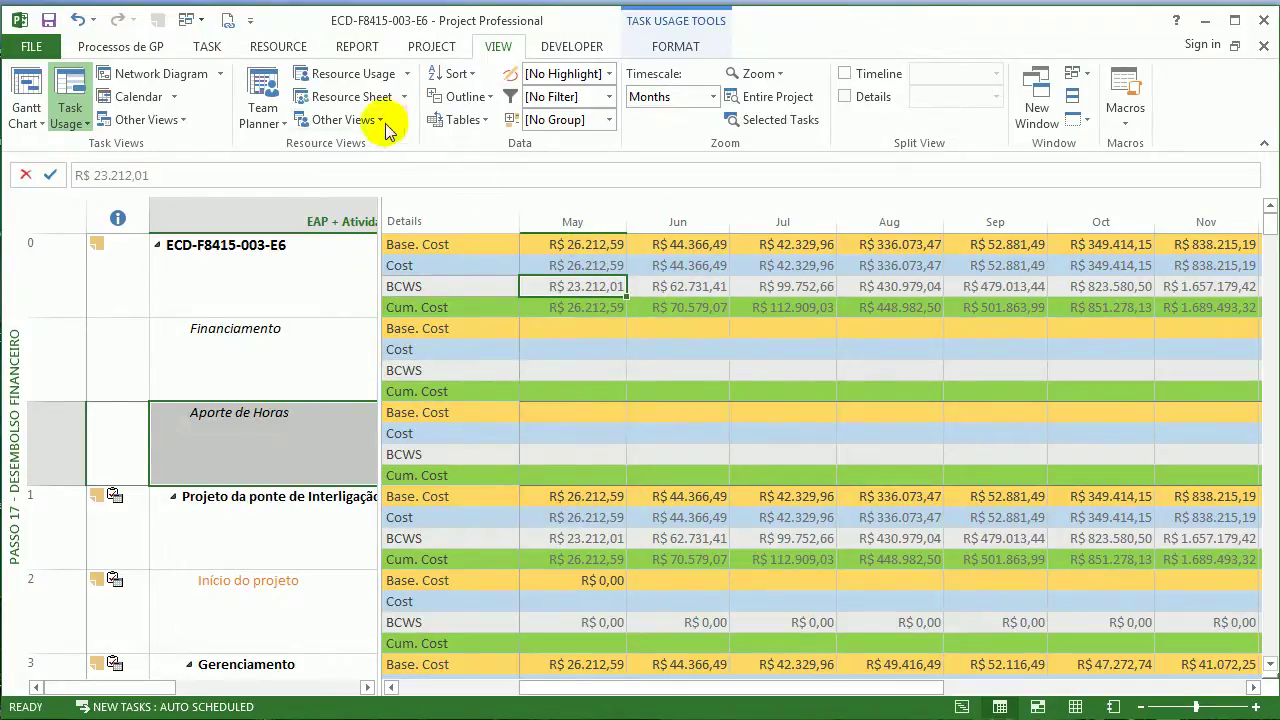
click(424, 47)
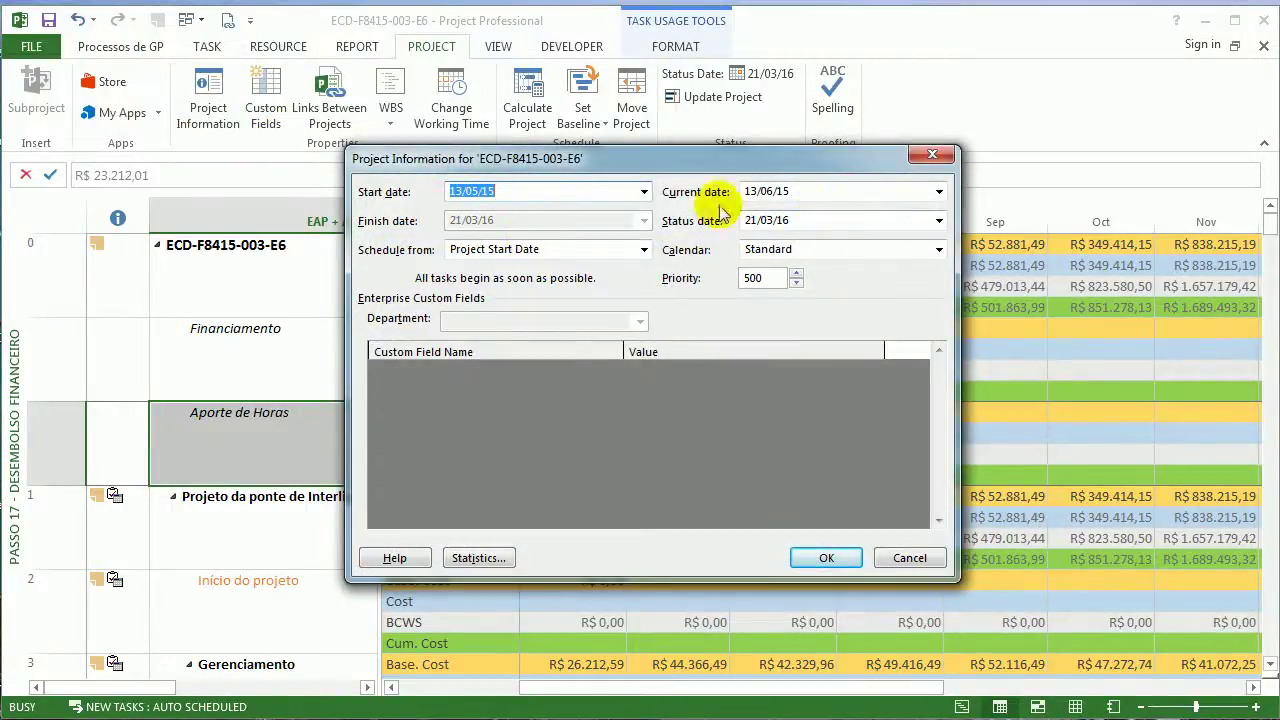
click(930, 155)
- Select the project summary's Baseline Cost, Cost, BCWS and Cumulative Cost values from May across the following months
drag(596, 255, 597, 335)
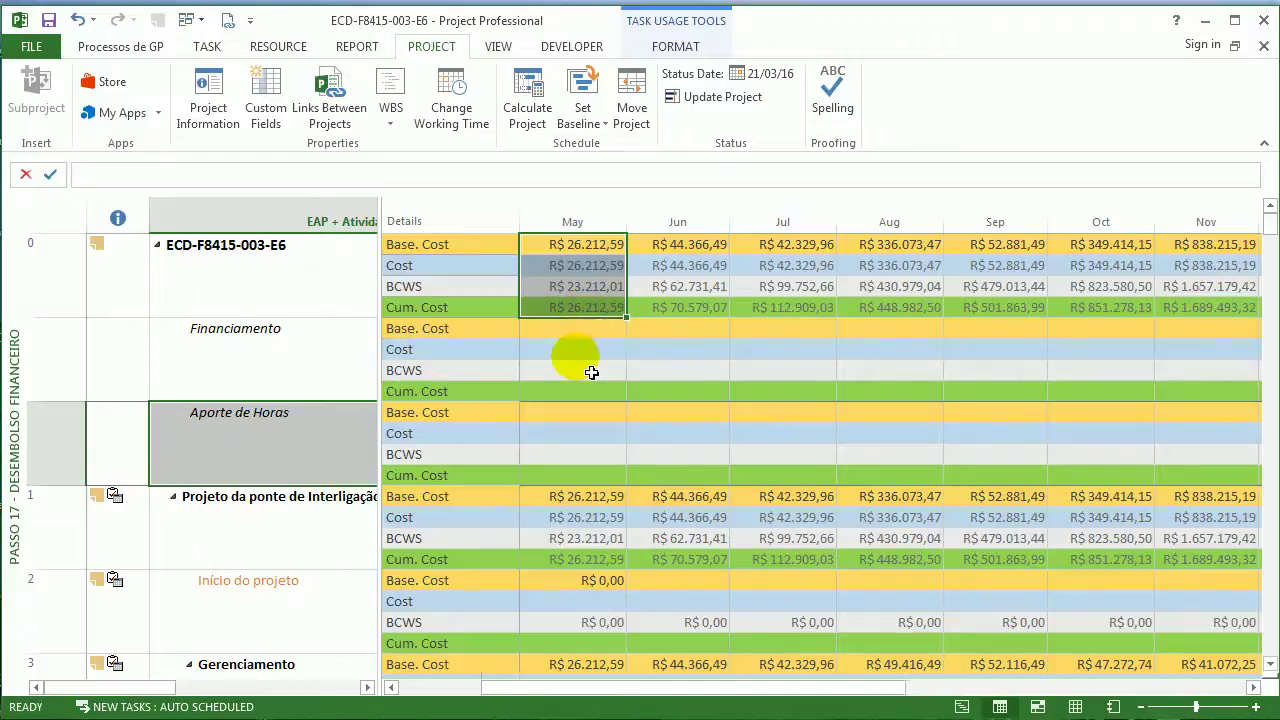
key(Left)
key(shift+Down)
key(shift+Down)
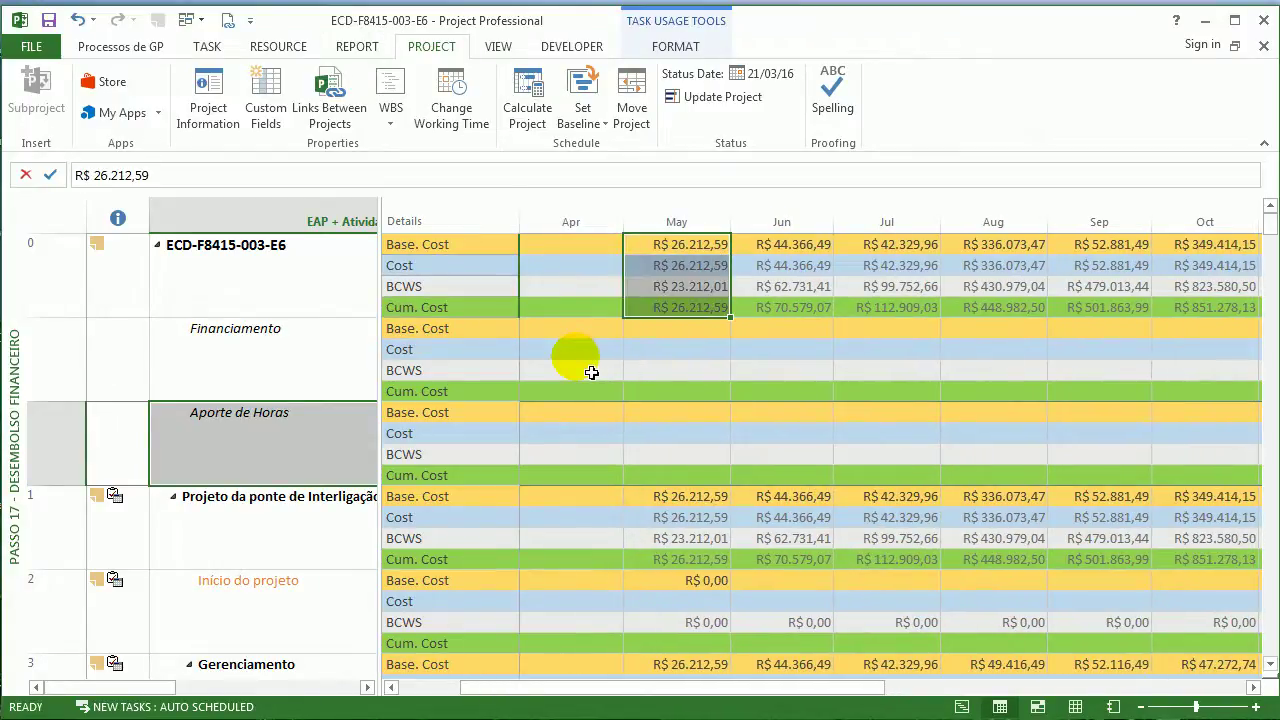
key(shift+Right)
key(shift+Right)
key(shift+Right)
key(shift+Right)
key(shift+Right)
key(shift+Right)
key(shift+Right)
key(shift+Right)
key(shift+Right)
key(shift+Right)
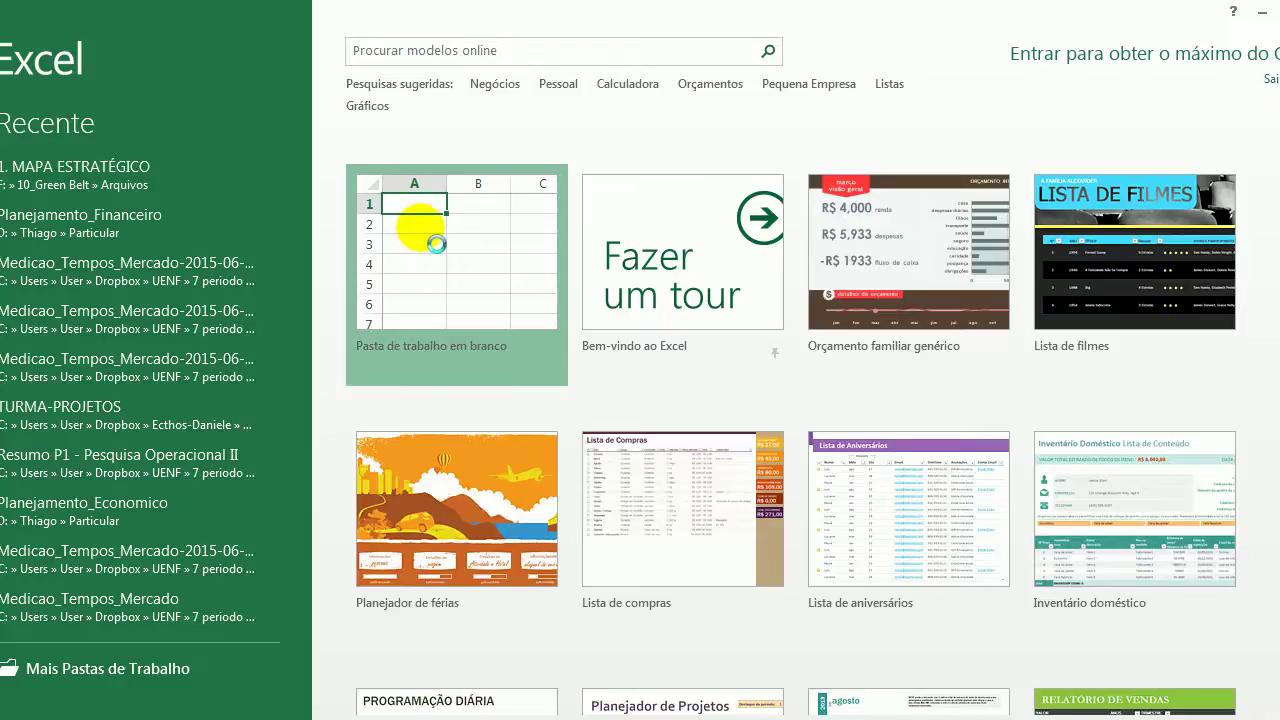
- Create a blank workbook and paste the copied timephased values starting at cell C3
click(378, 278)
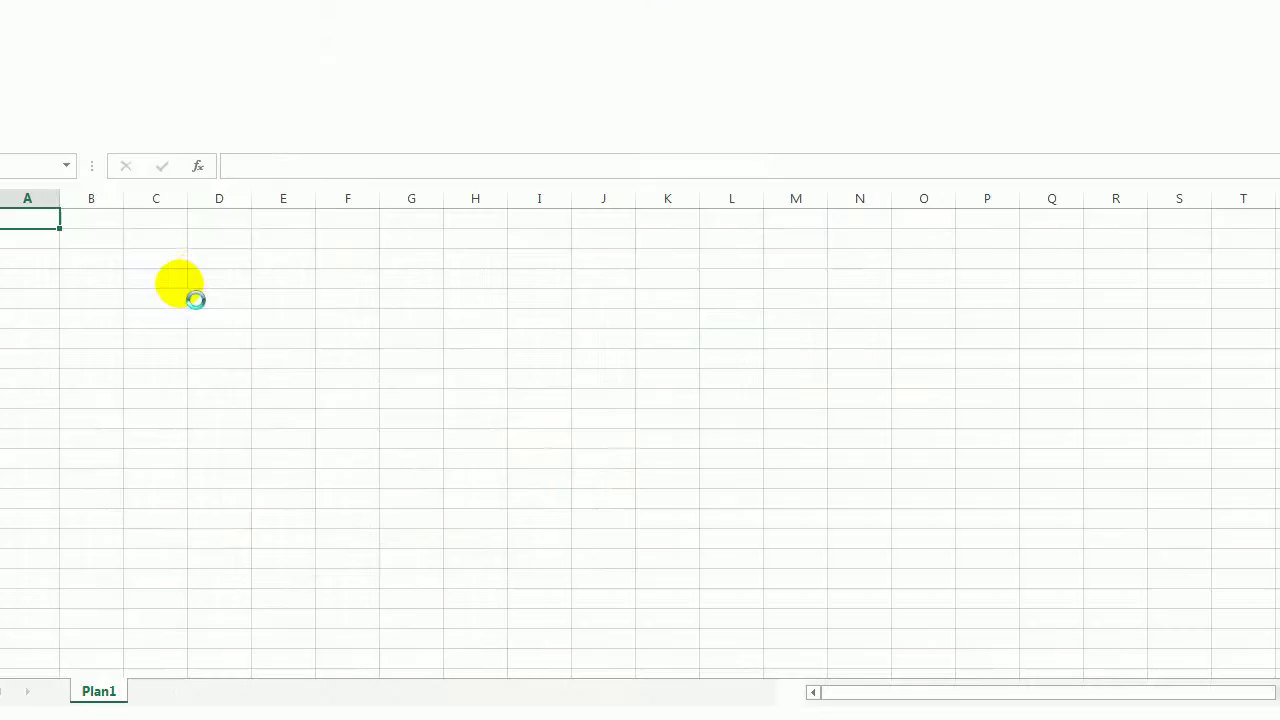
click(184, 266)
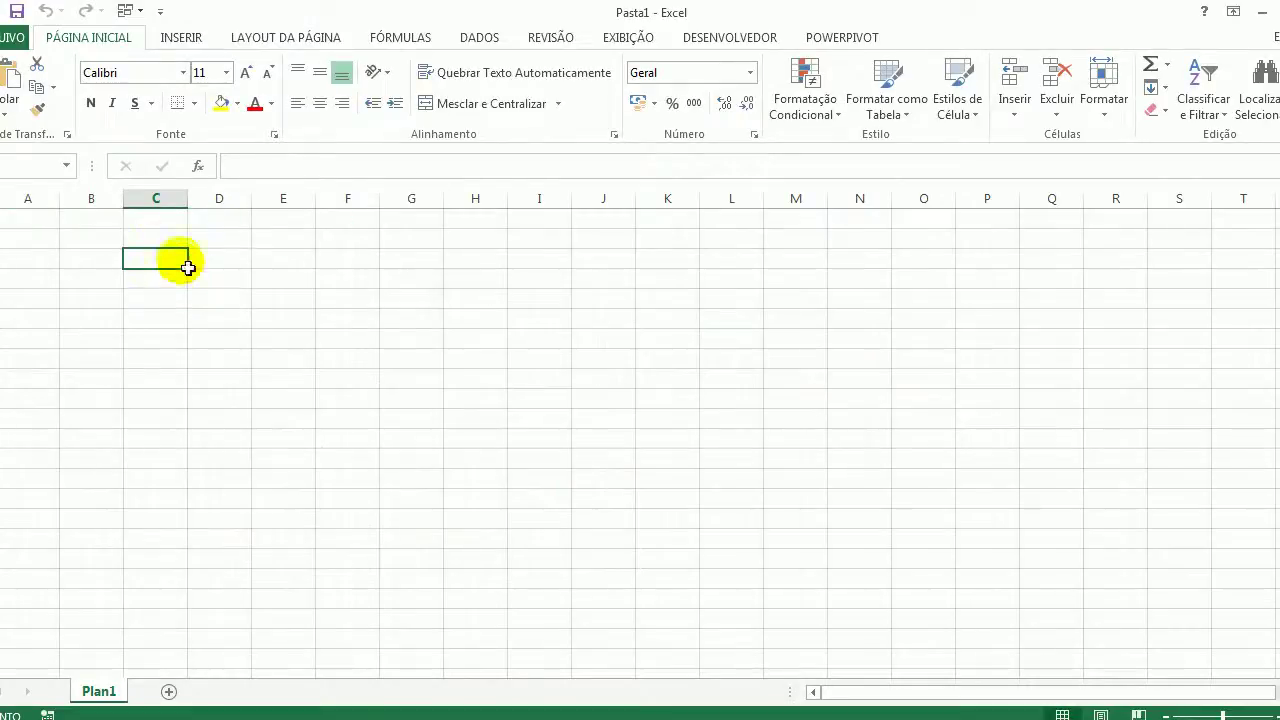
- Delete the empty rows above the pasted values and autofit the width of all columns
right_click(20, 218)
click(34, 386)
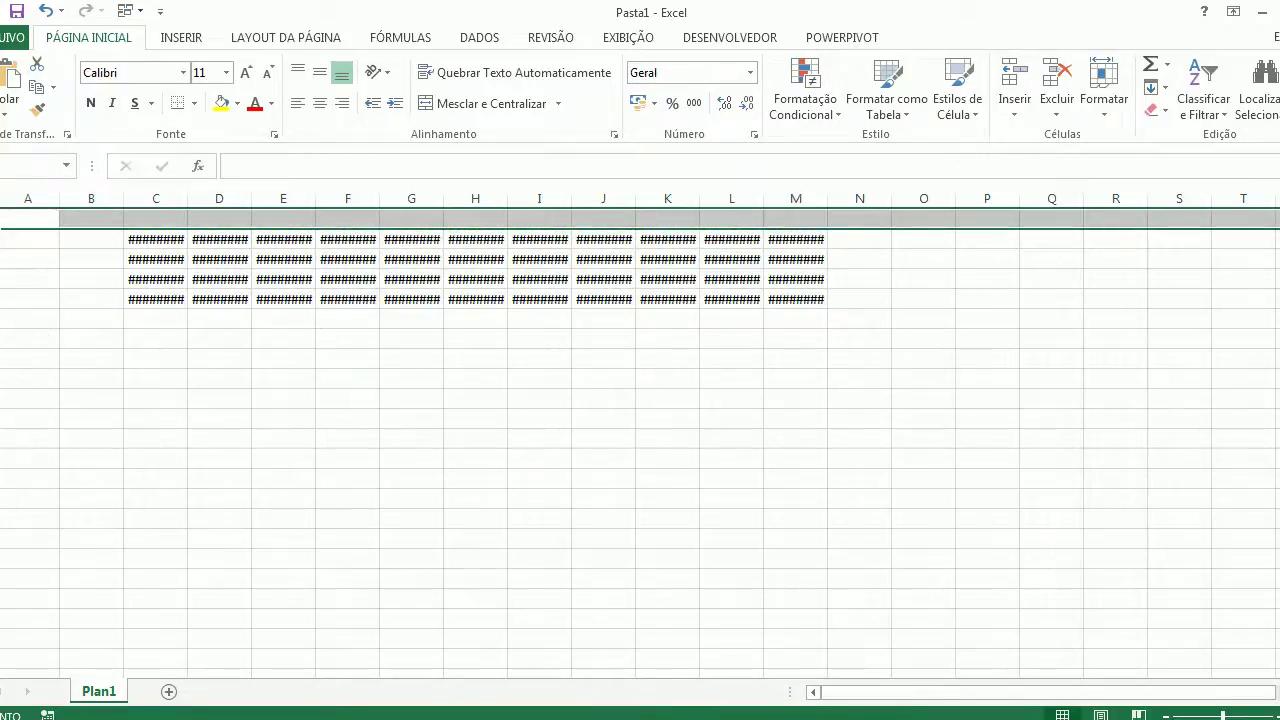
key(ctrl+a)
double_click(61, 202)
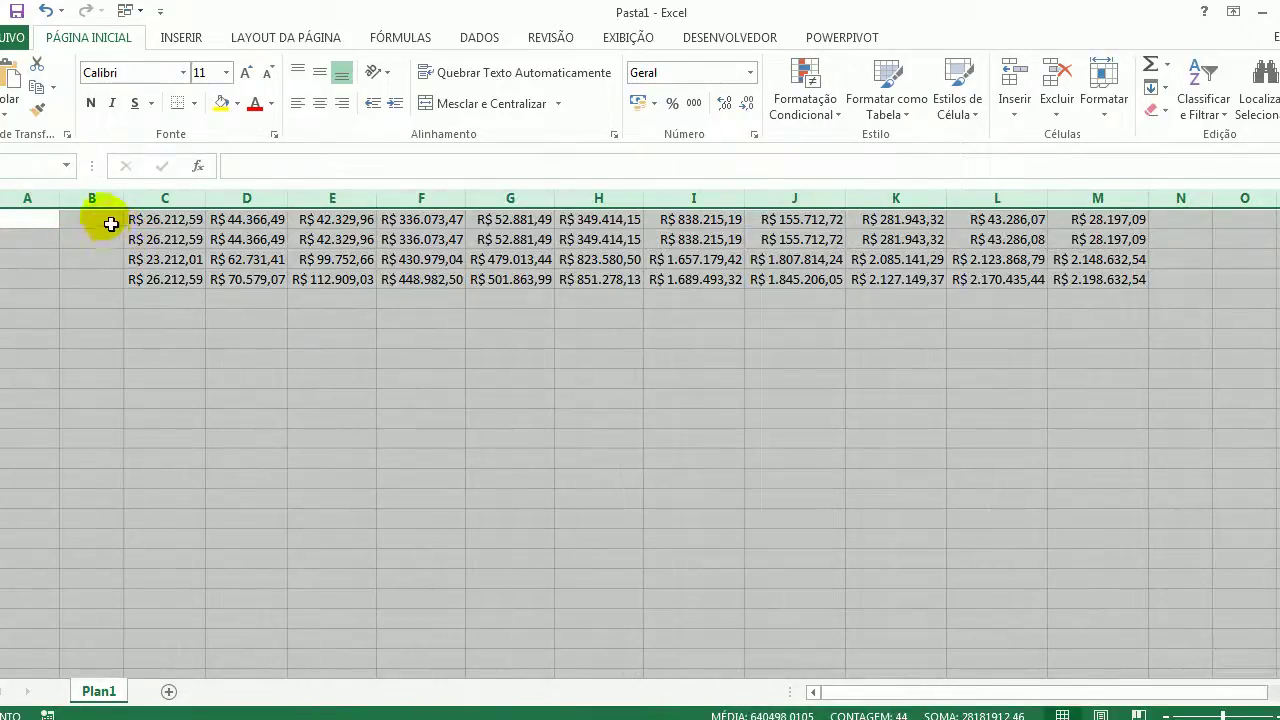
- Label the four value rows in column B as base cost, cost, bcws and cum cost
click(111, 224)
text(base cost)
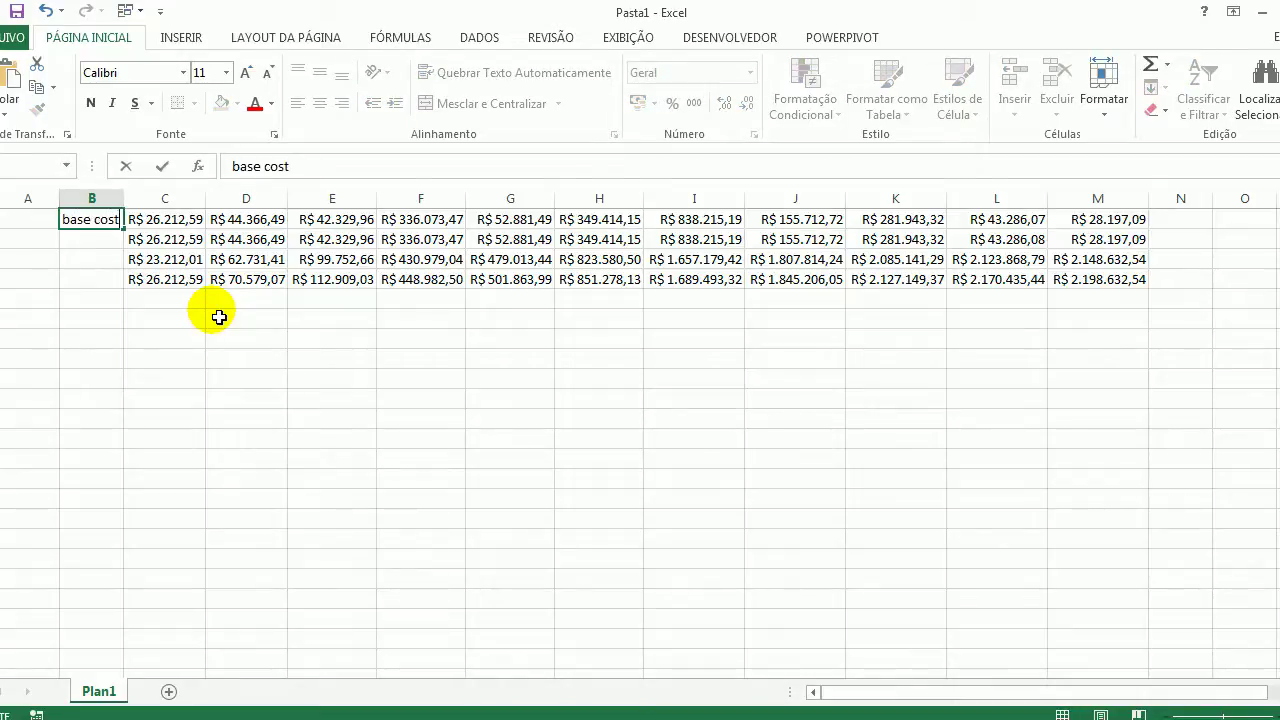
key(Return)
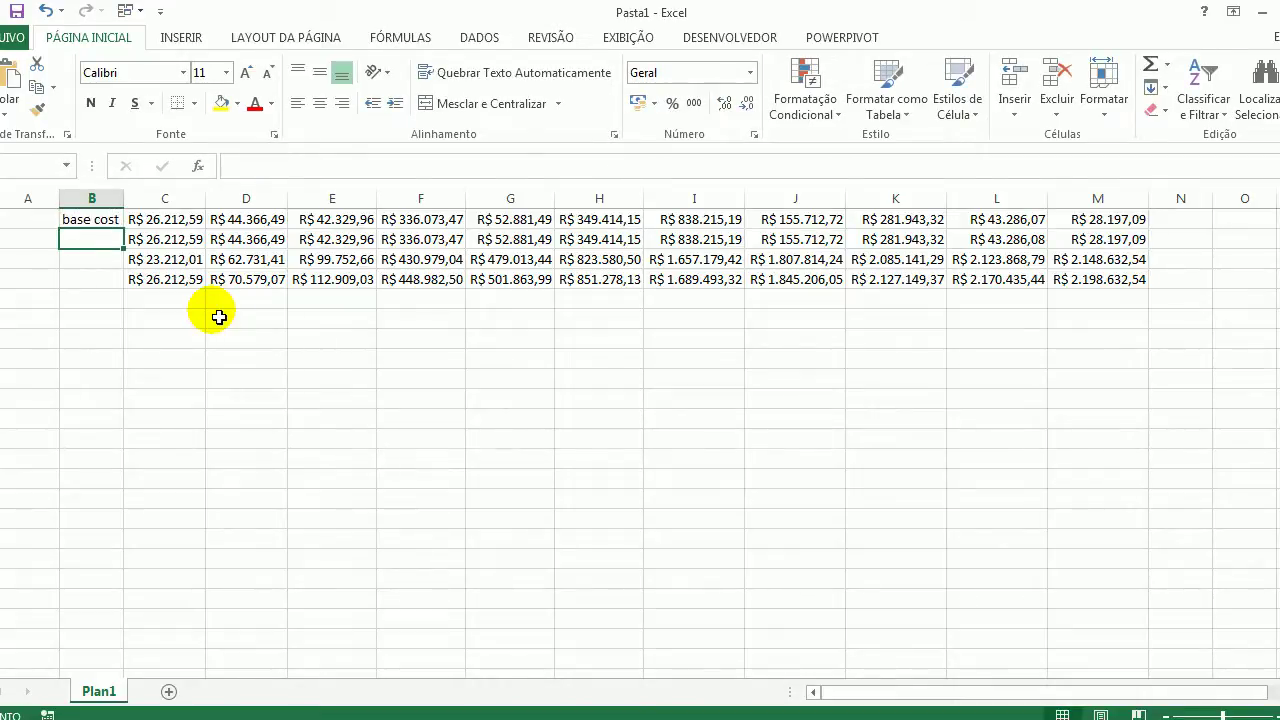
text(cos)
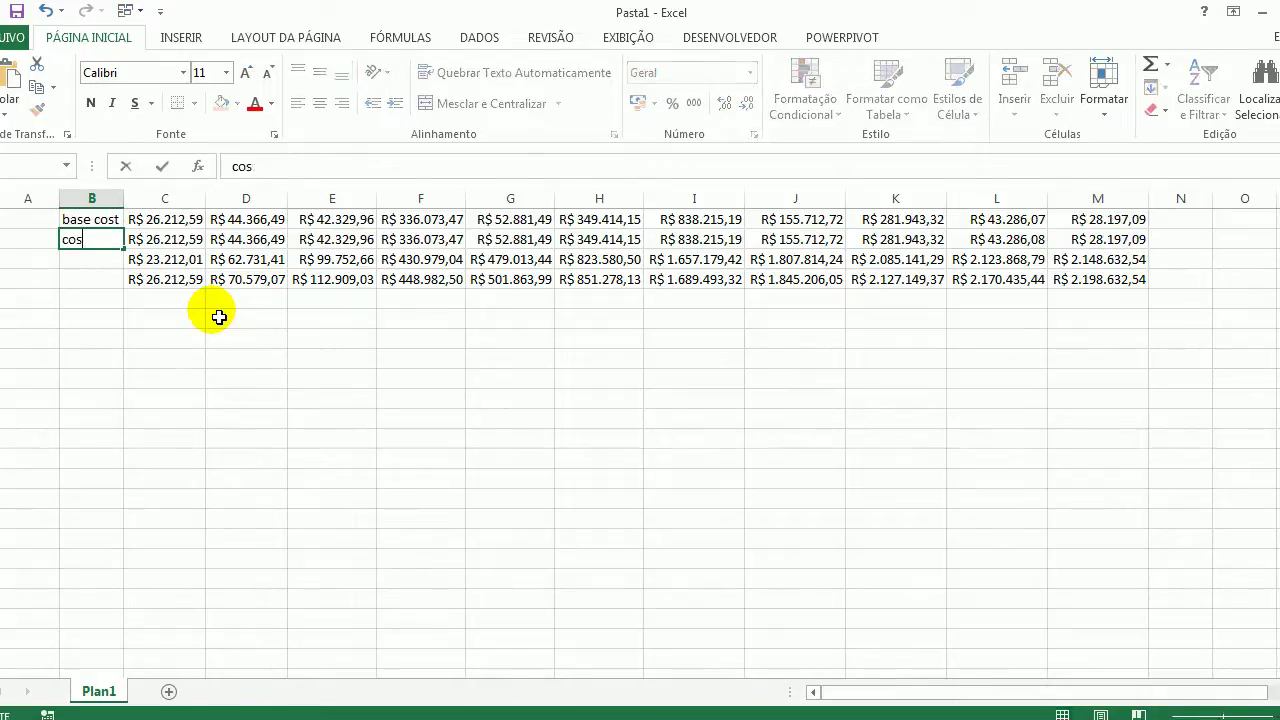
text(bcw)
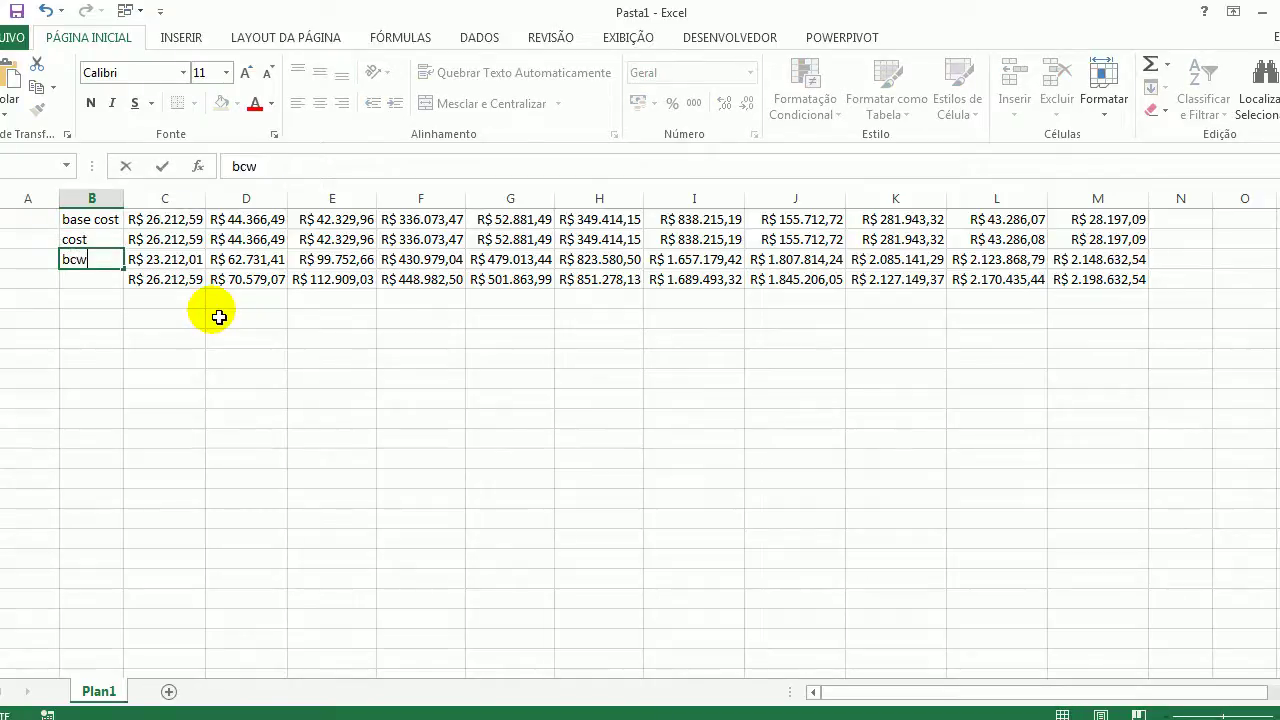
text(s)
key(Return)
text(cum)
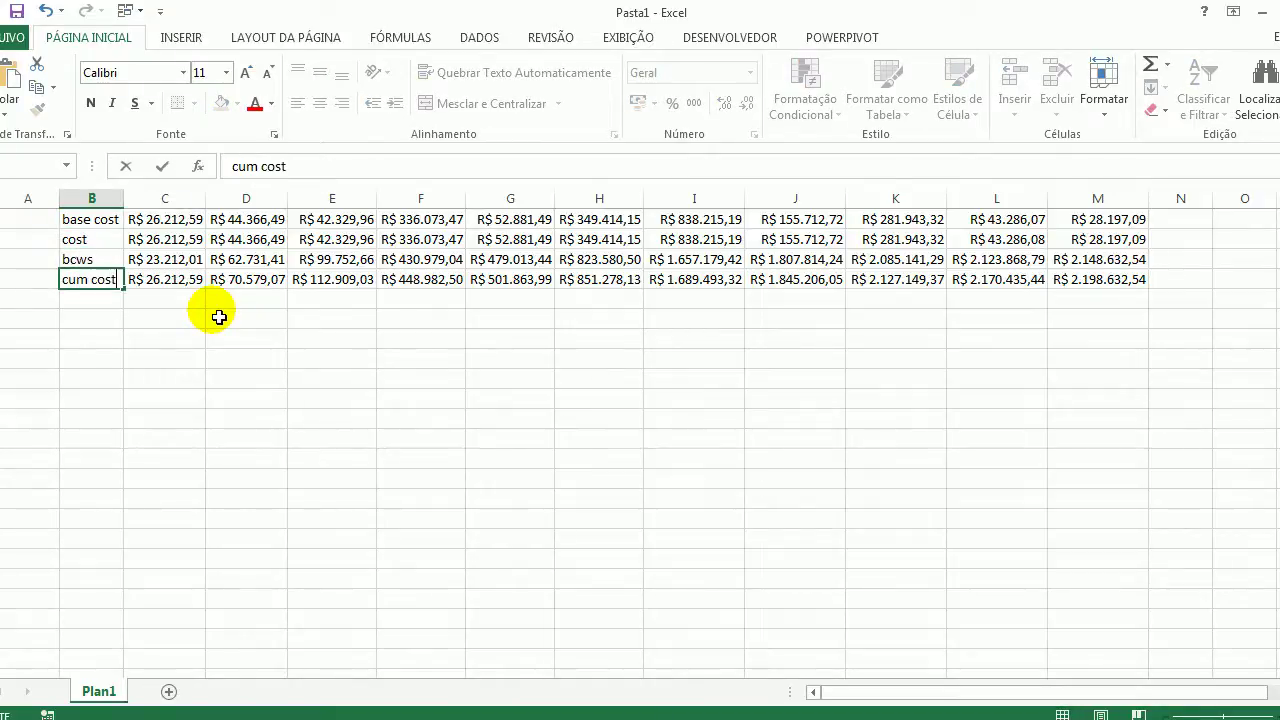
- Insert a 2D clustered column chart of the labelled data in B1:M4 and place it enlarged below the table
drag(105, 220, 1090, 284)
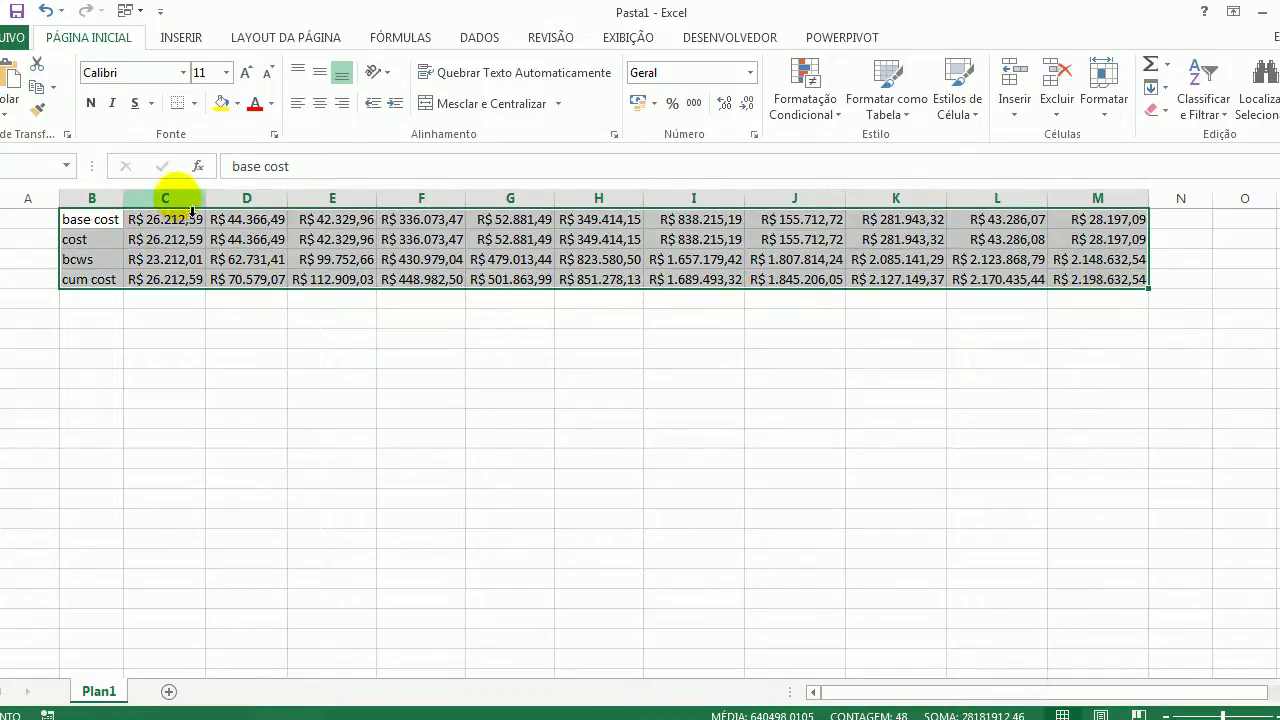
click(185, 38)
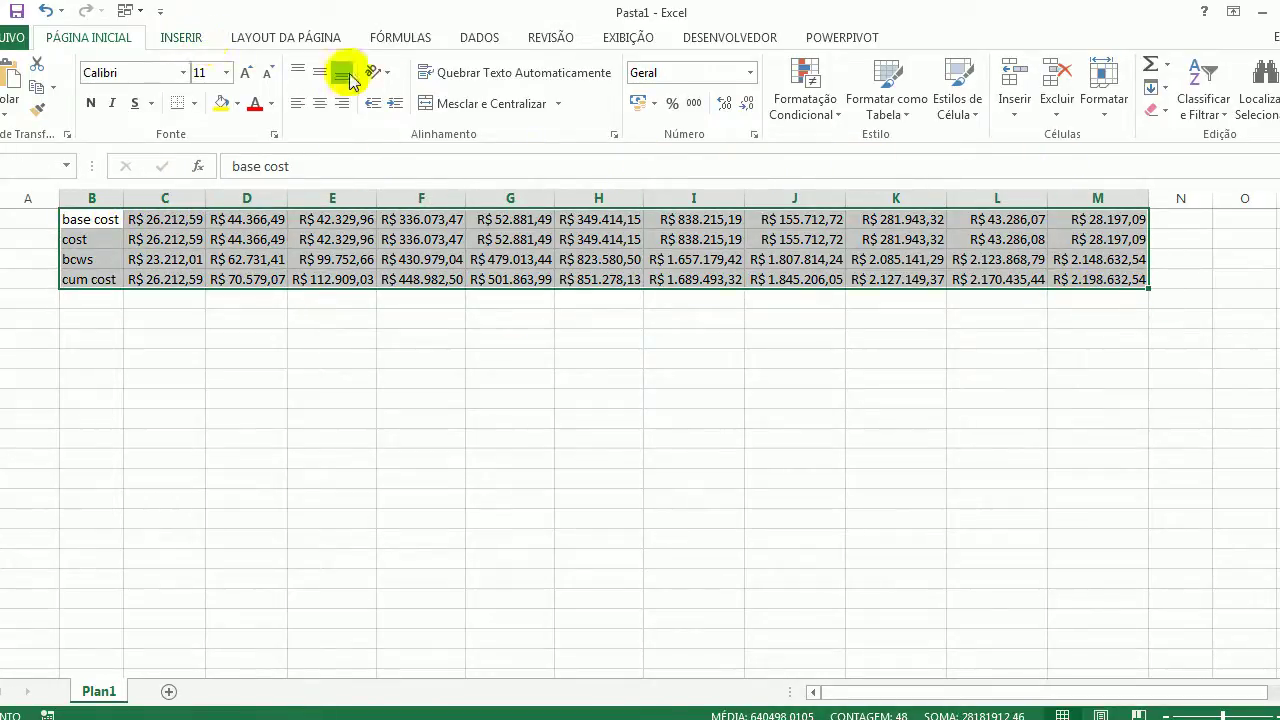
click(457, 77)
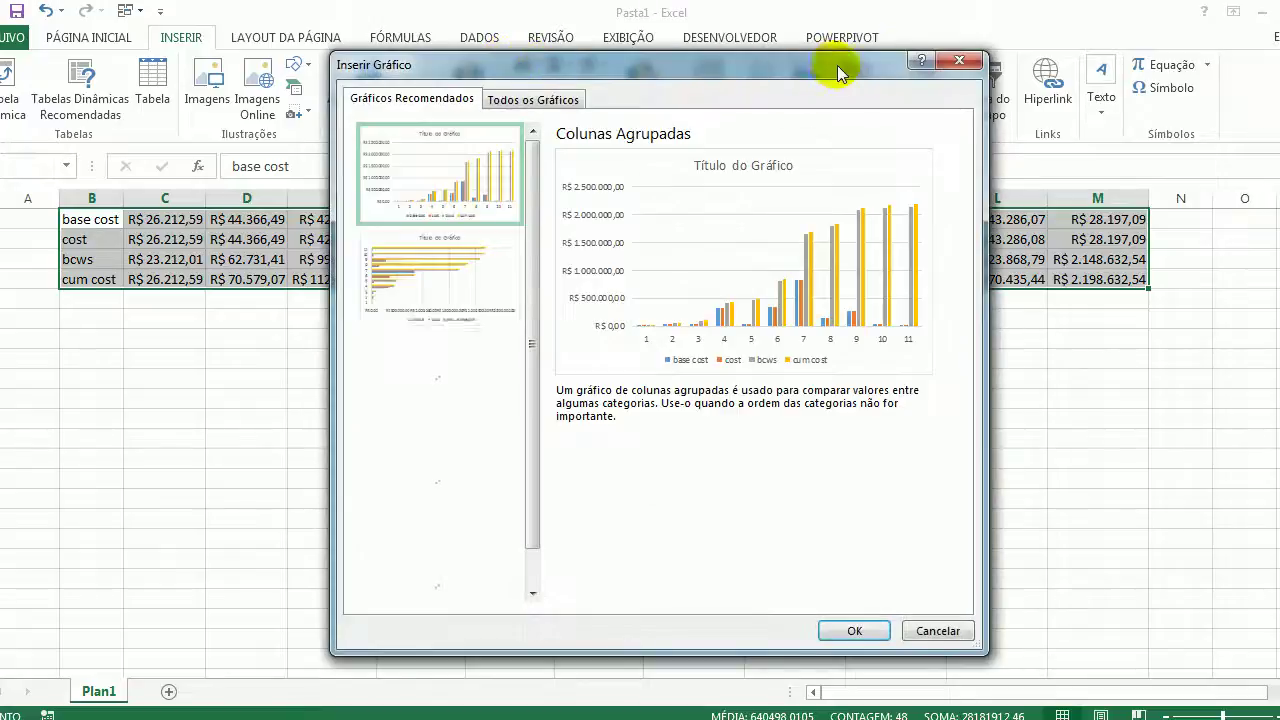
key(Escape)
click(523, 60)
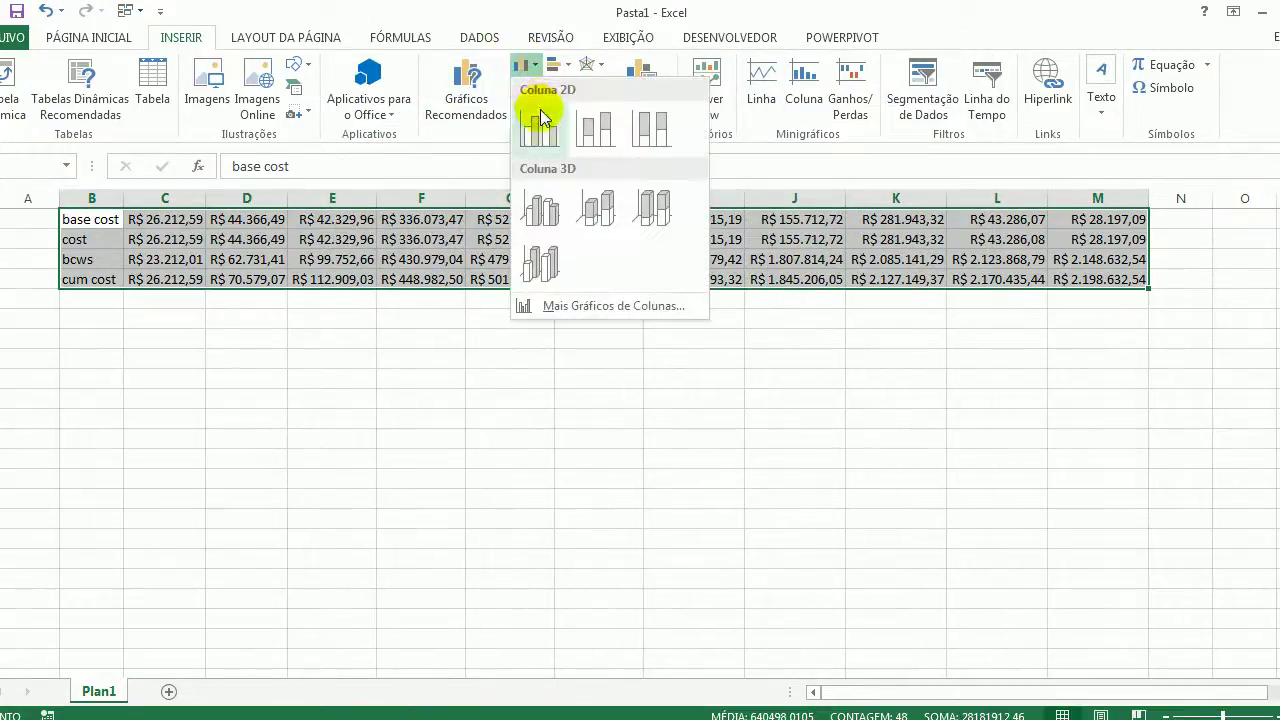
click(537, 129)
drag(829, 329, 522, 330)
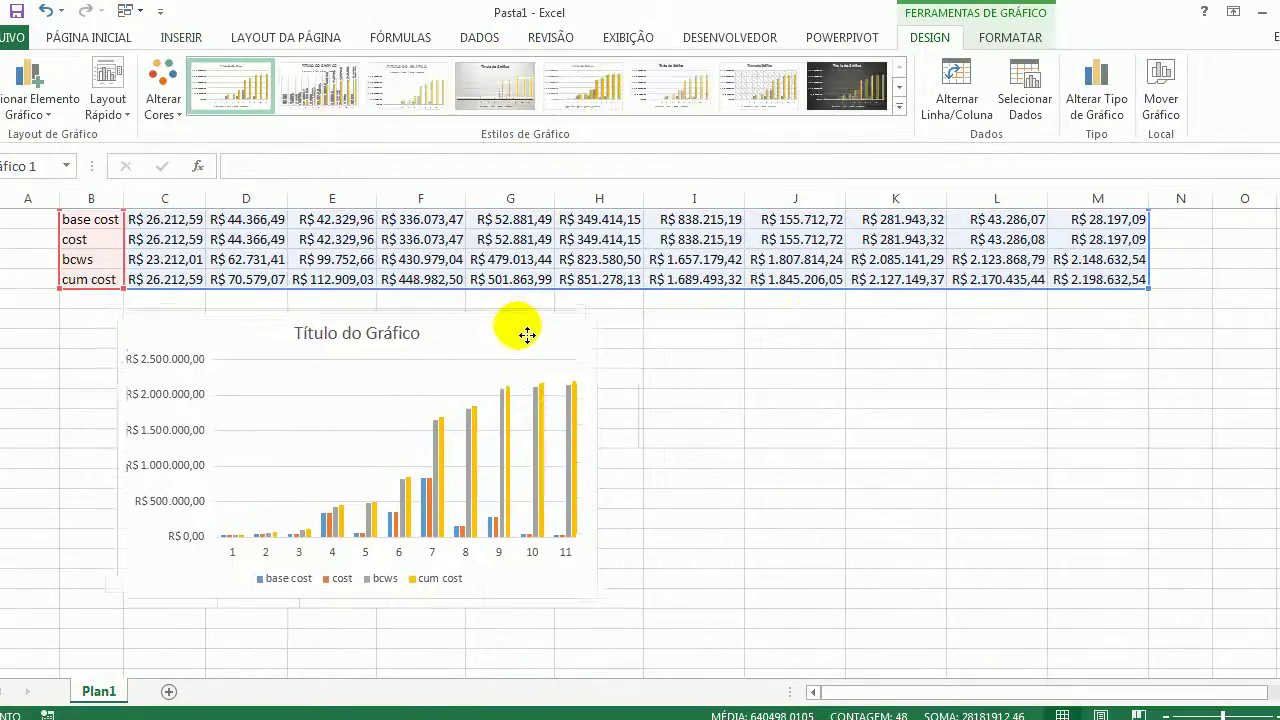
drag(612, 614, 1085, 680)
- Change the bcws and cum cost series to line charts, keeping base cost and cost as clustered columns
scroll(777, 591, down, 1)
scroll(777, 590, down, 3)
scroll(751, 585, up, 1)
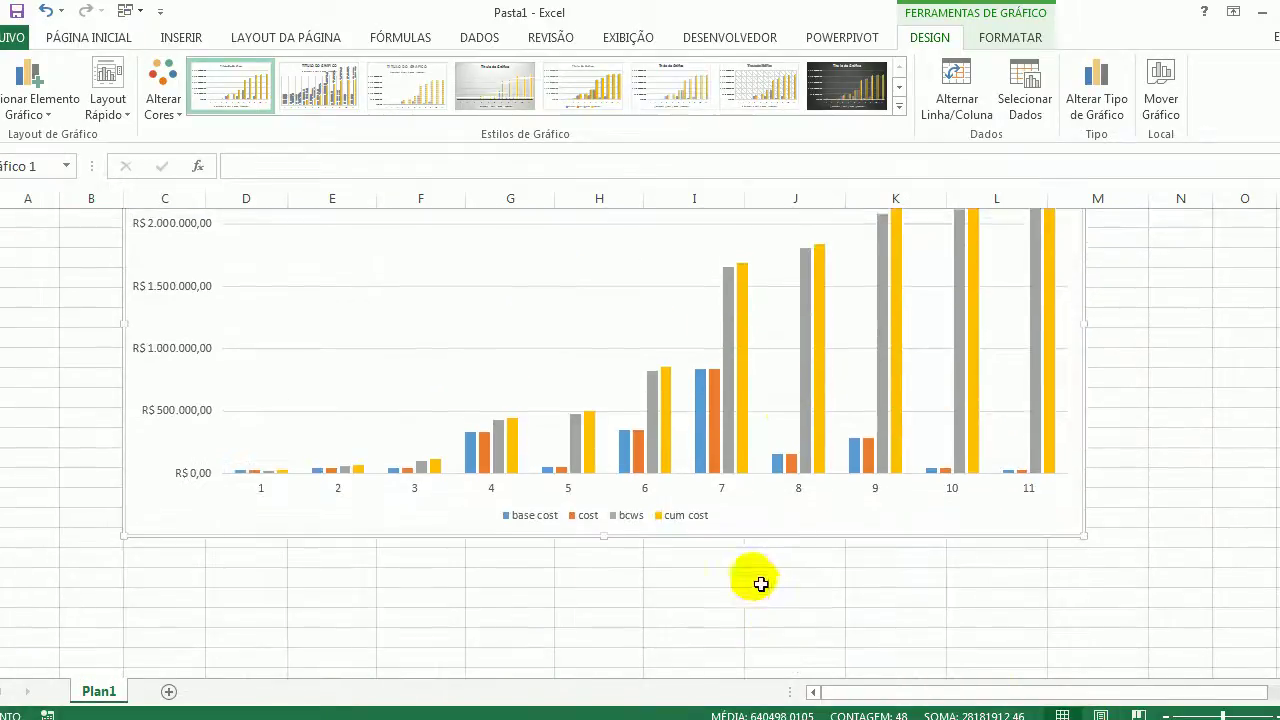
click(729, 448)
right_click(729, 448)
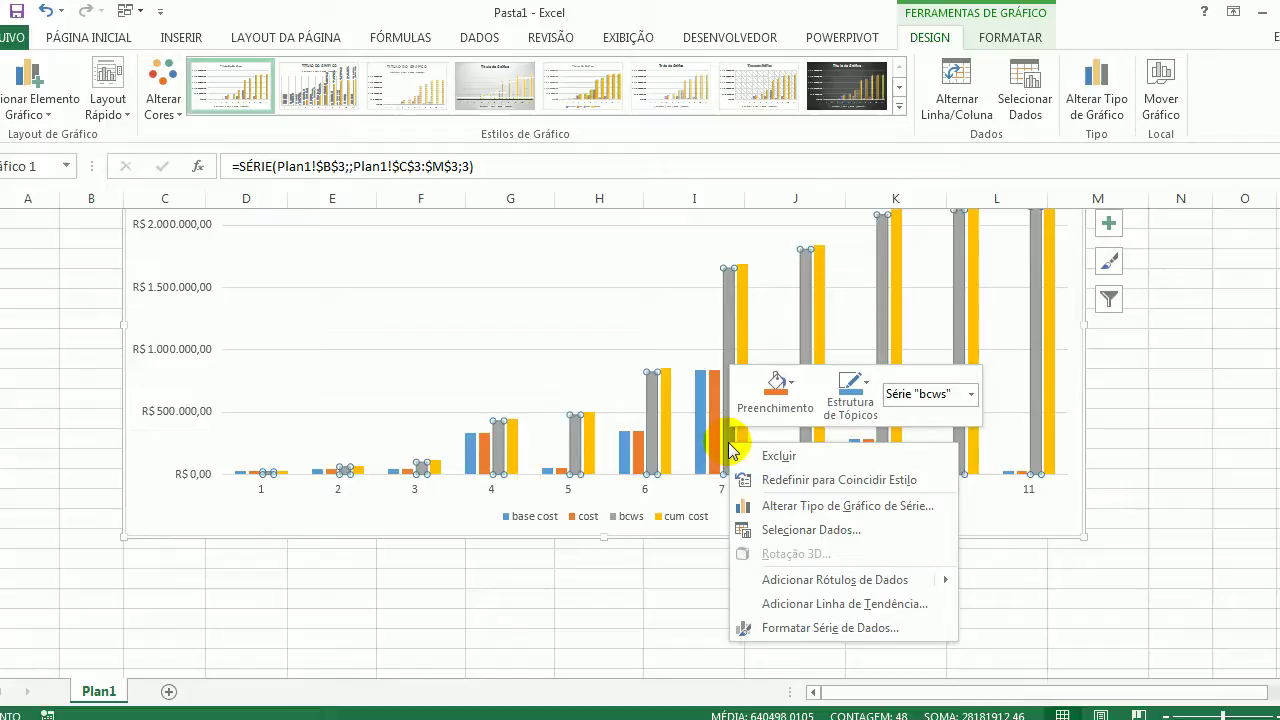
click(755, 508)
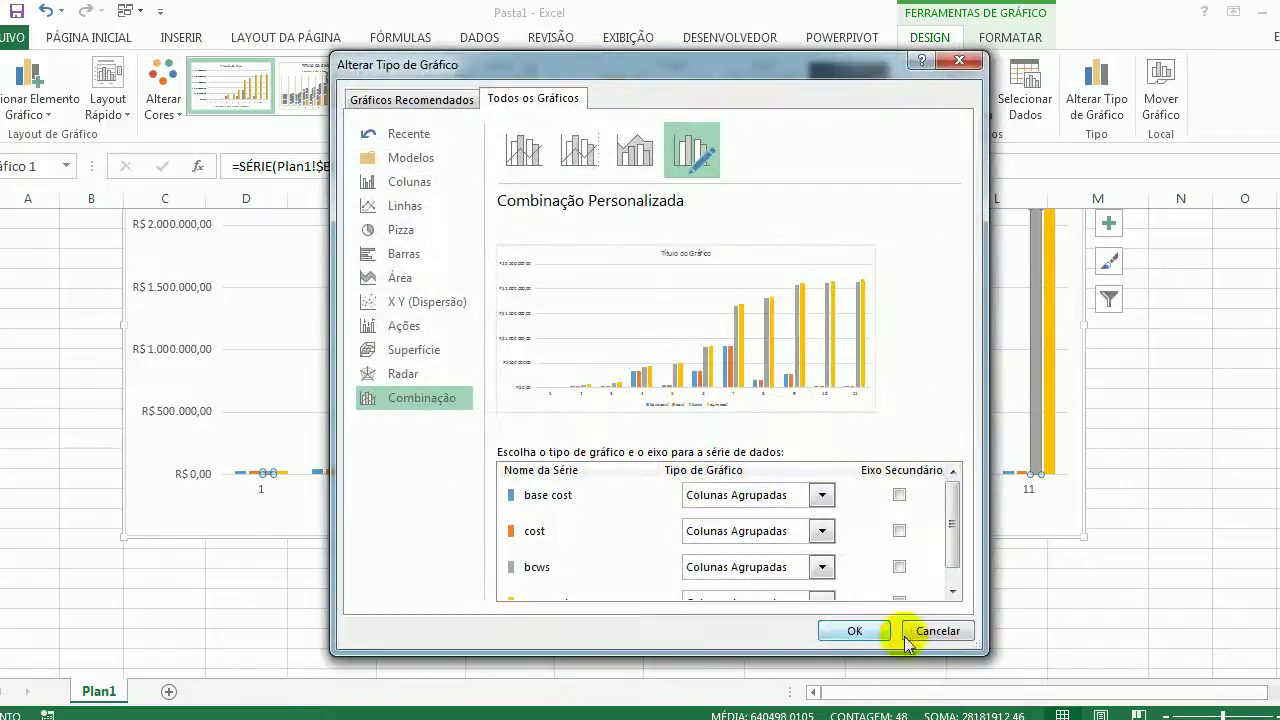
click(758, 566)
click(718, 394)
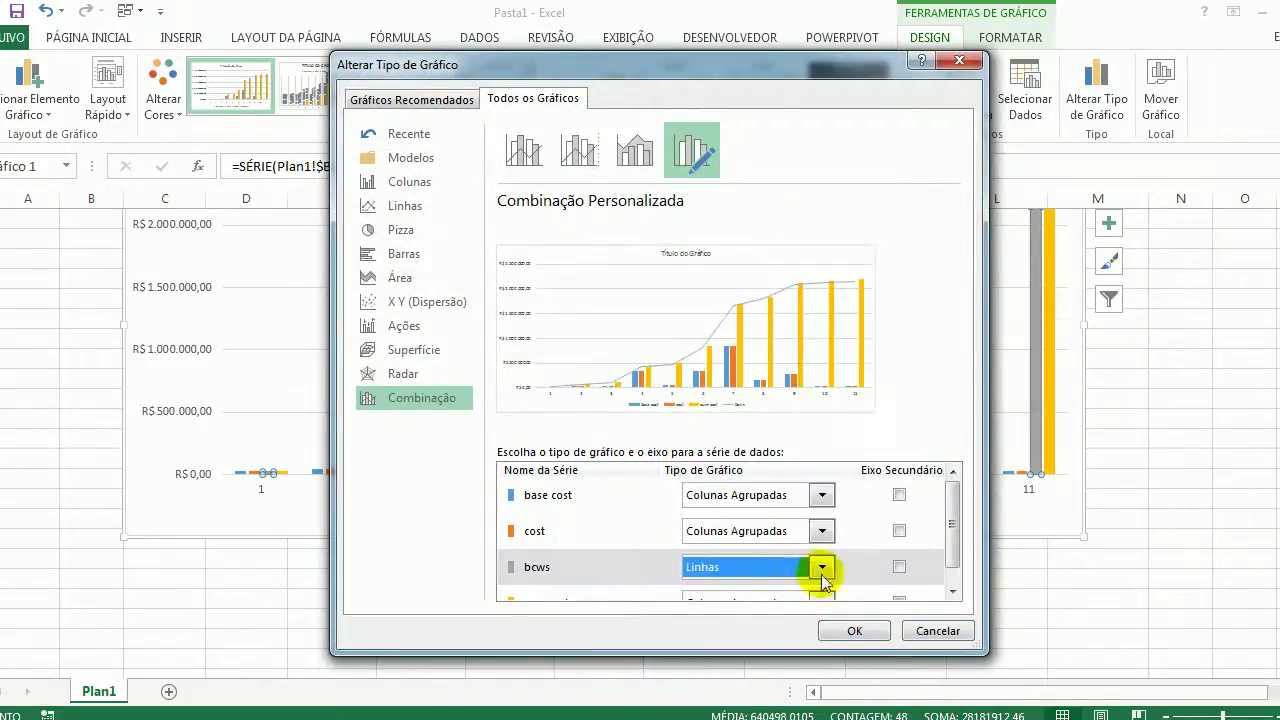
click(832, 599)
click(821, 590)
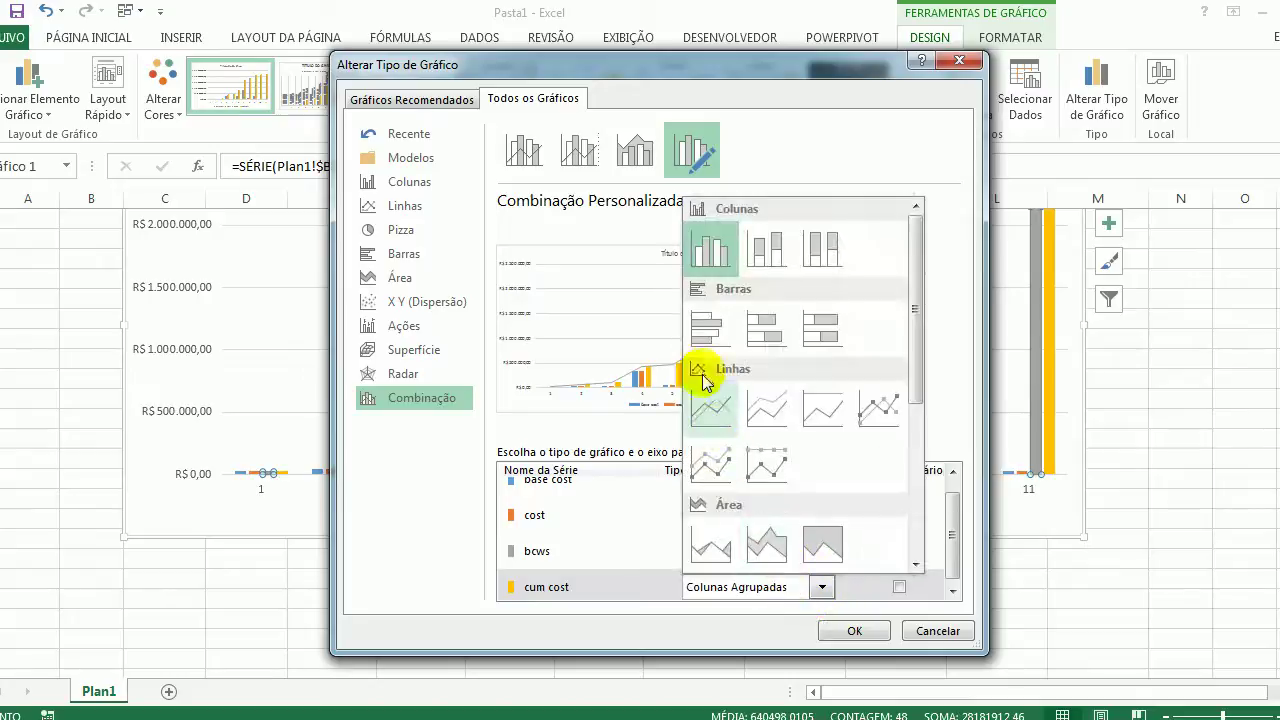
click(712, 398)
click(875, 643)
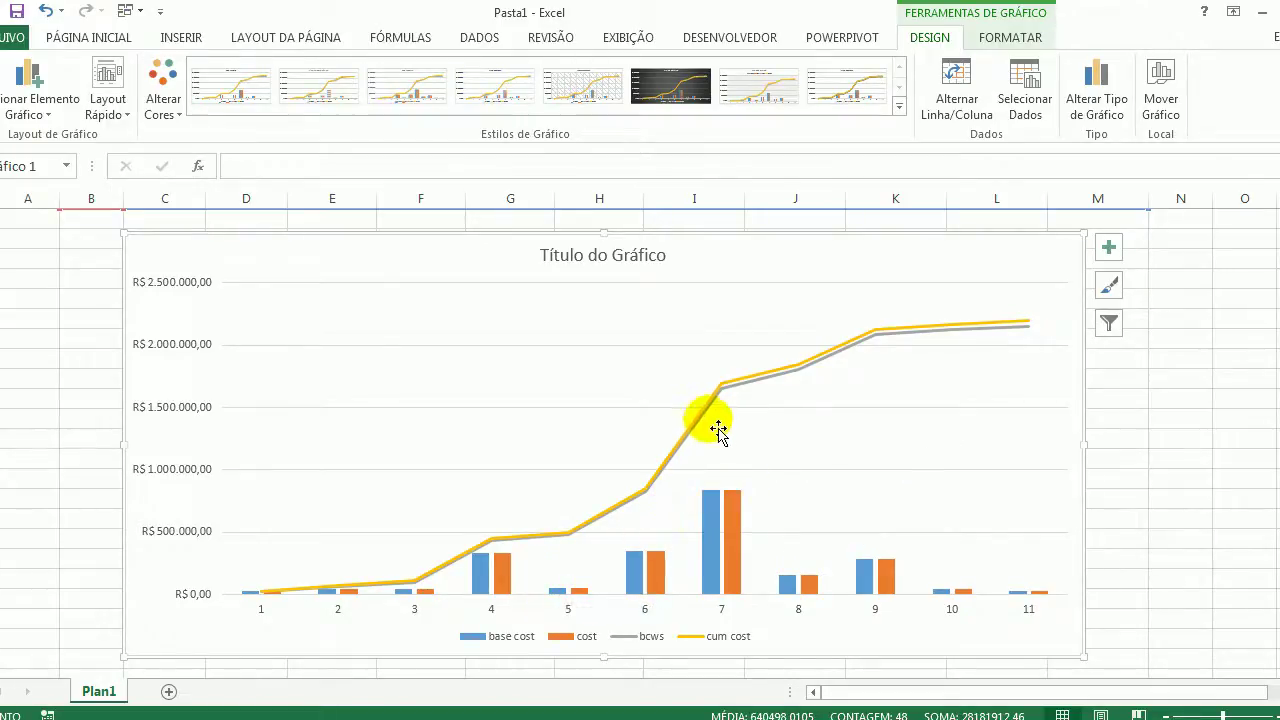
- Examine the monthly cum cost row, its last month's value in M4 and the monthly cost row
scroll(787, 412, up, 1)
scroll(700, 414, up, 1)
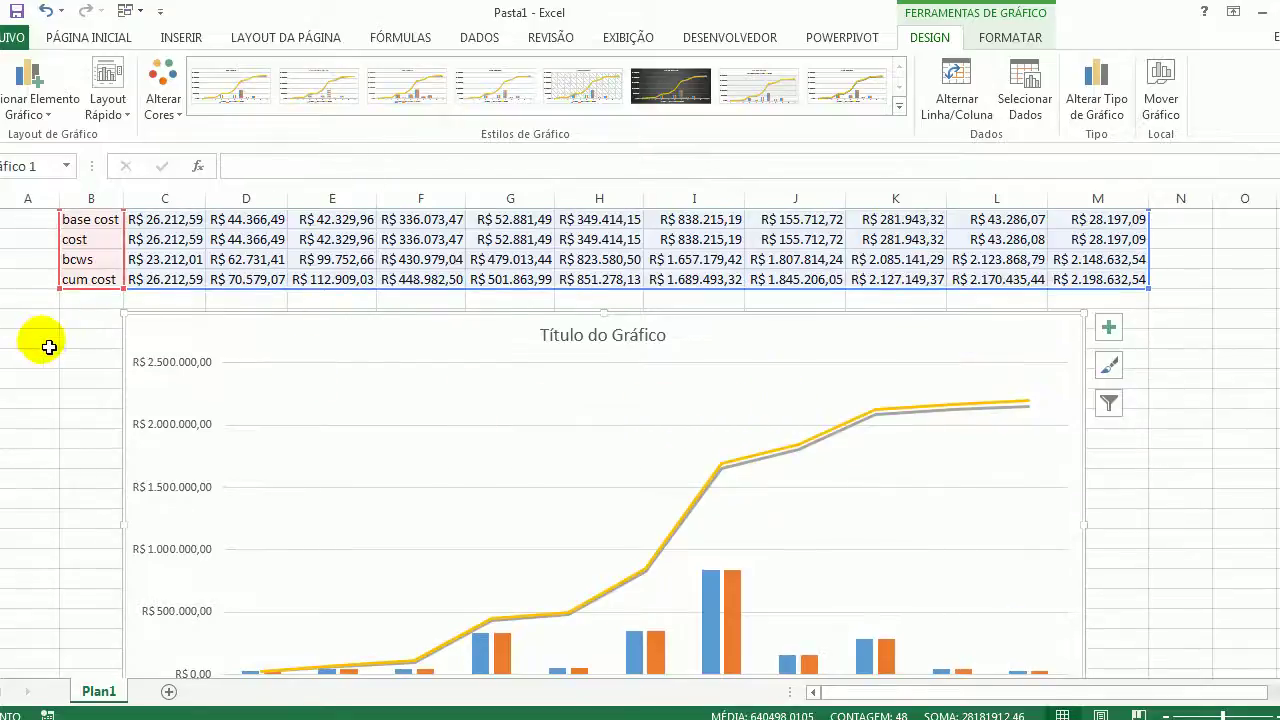
click(176, 284)
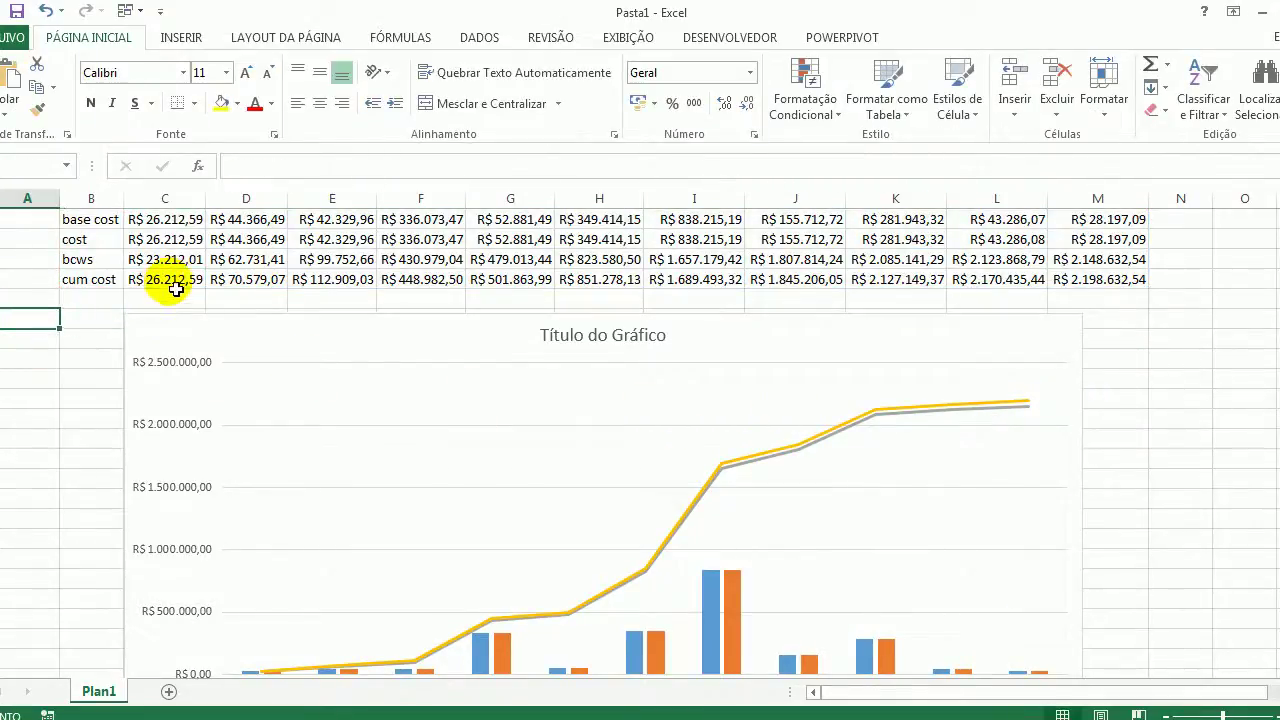
drag(171, 285, 1100, 380)
click(1130, 368)
click(1094, 279)
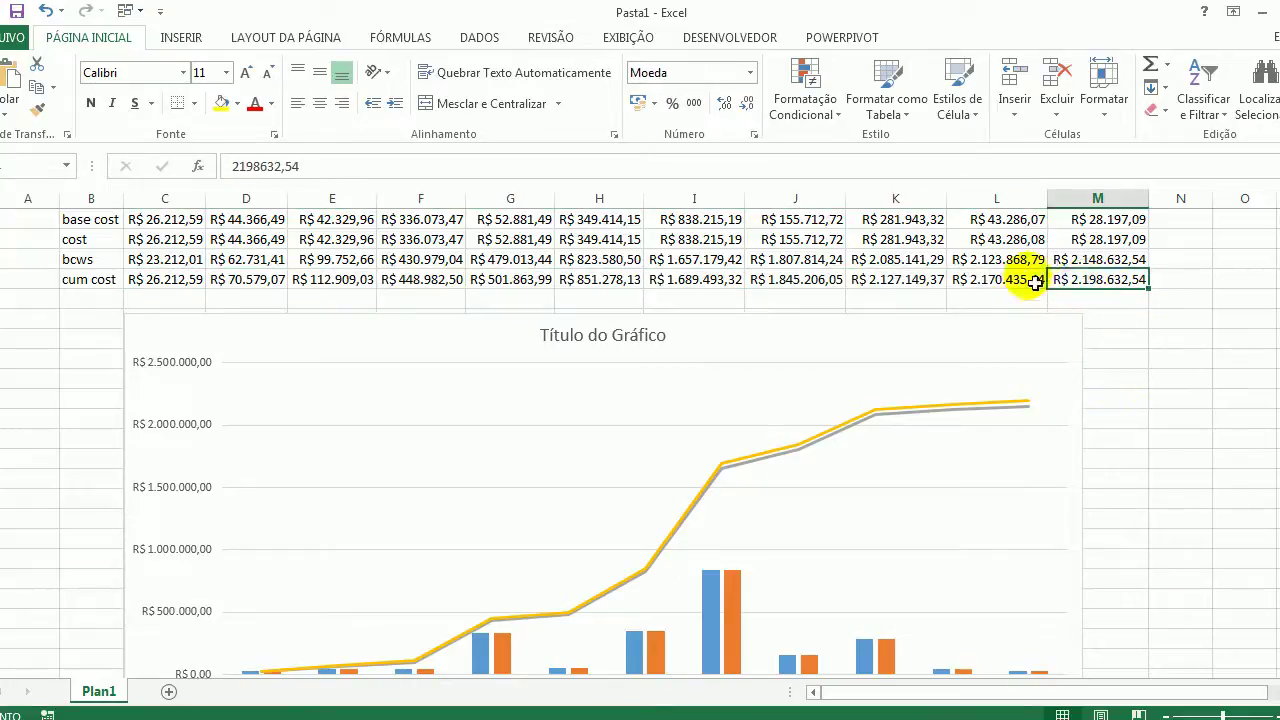
drag(160, 240, 1155, 257)
- Total the monthly cost row in cell N2 with the formula =SOMA(C2:M2)
click(1167, 252)
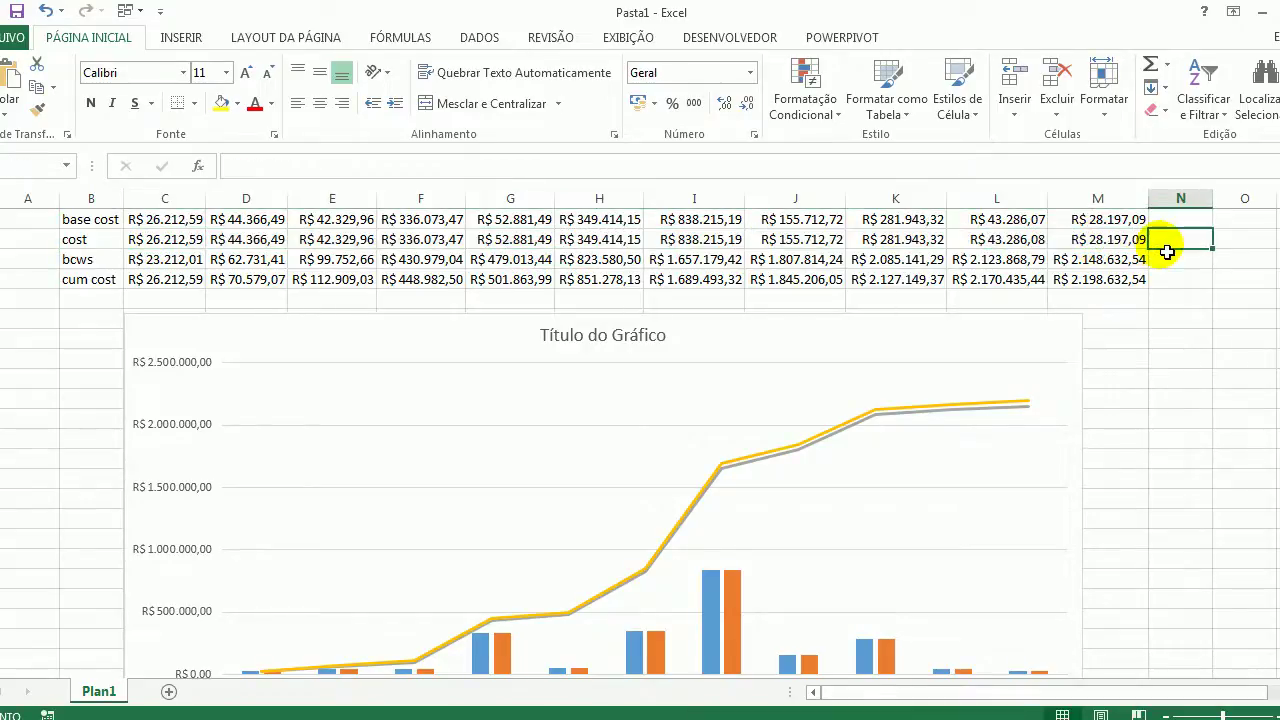
text(=soma)
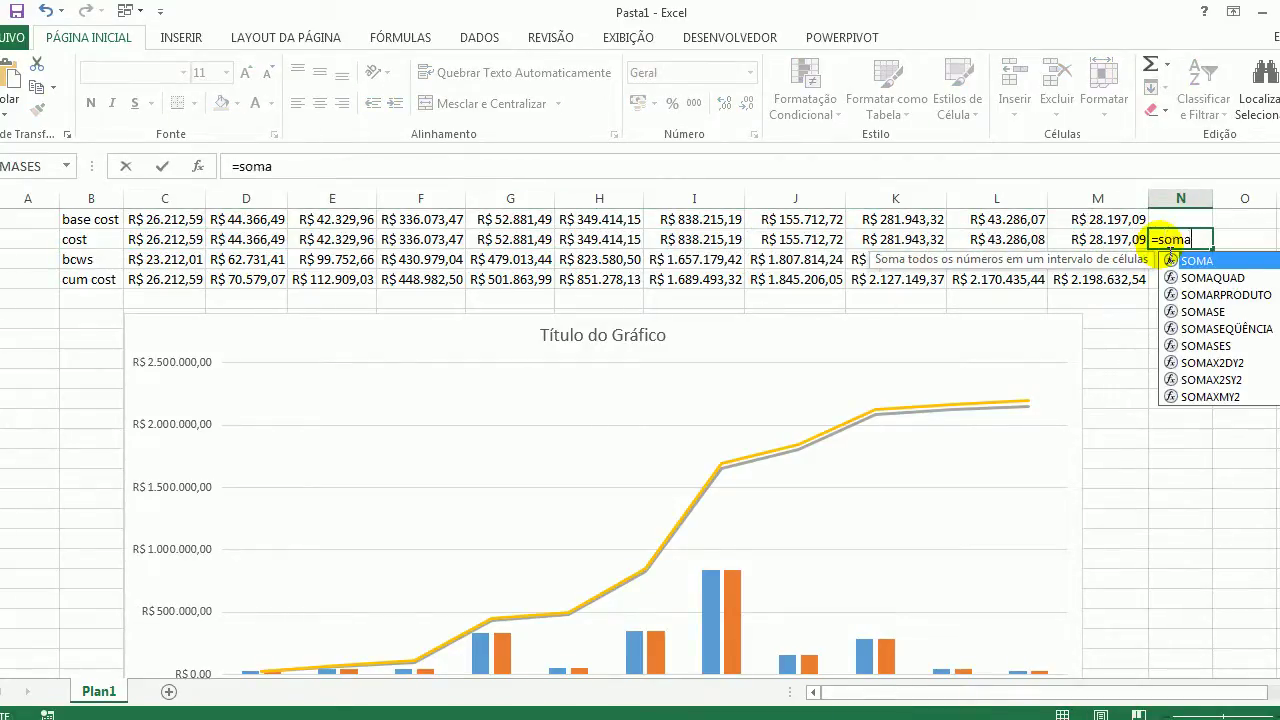
text(()
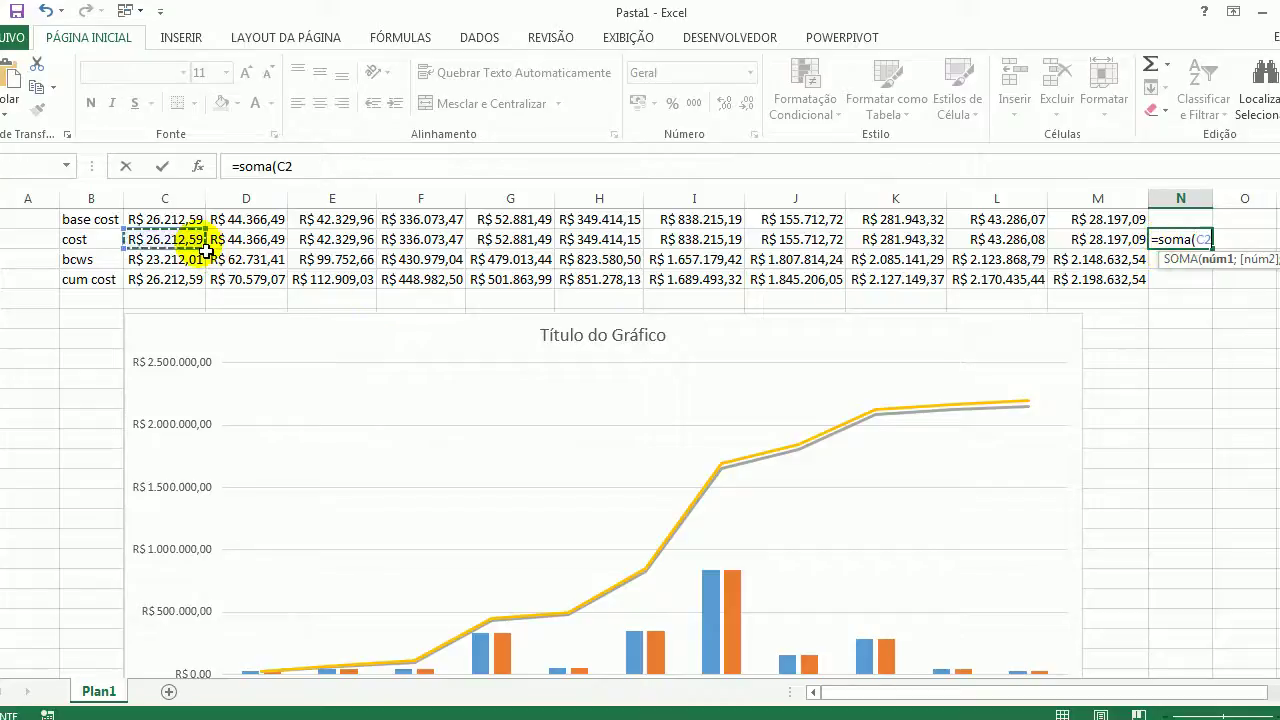
key(shift+Right)
key(shift+Right)
key(shift+Right)
key(shift+Right)
key(shift+Right)
key(shift+Right)
key(shift+Right)
key(shift+Right)
key(shift+Right)
key(shift+Right)
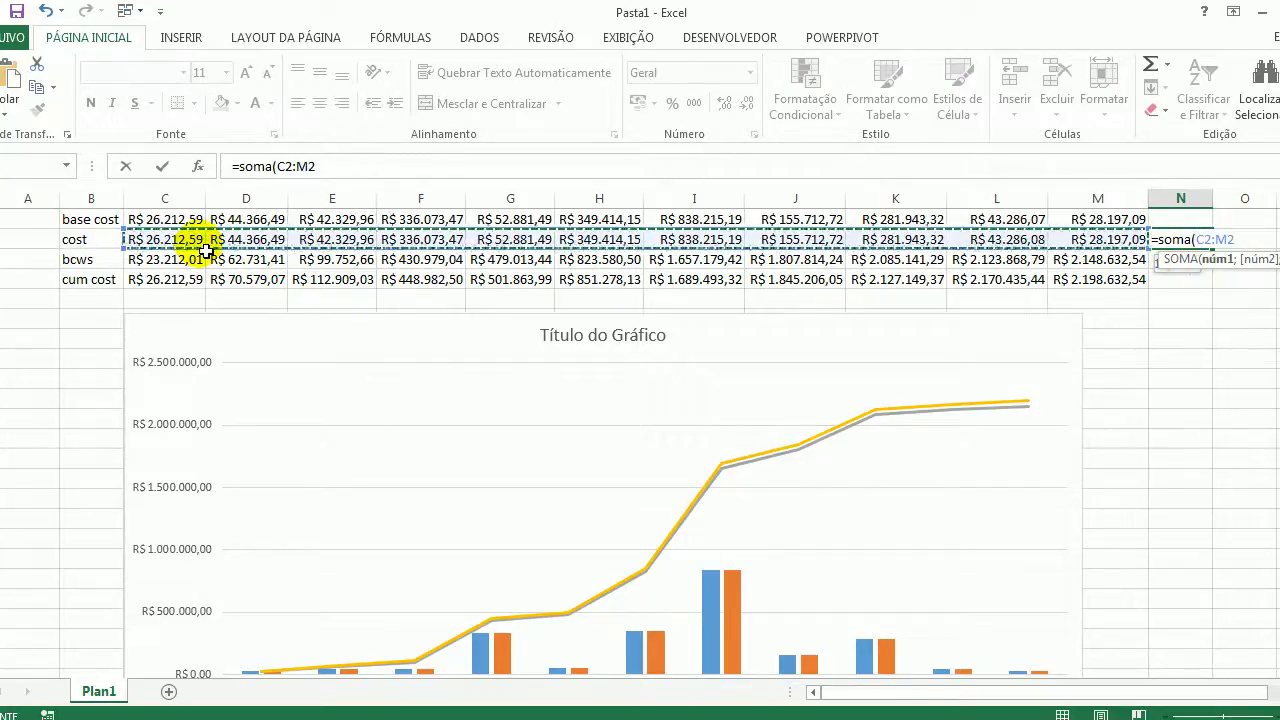
key(Return)
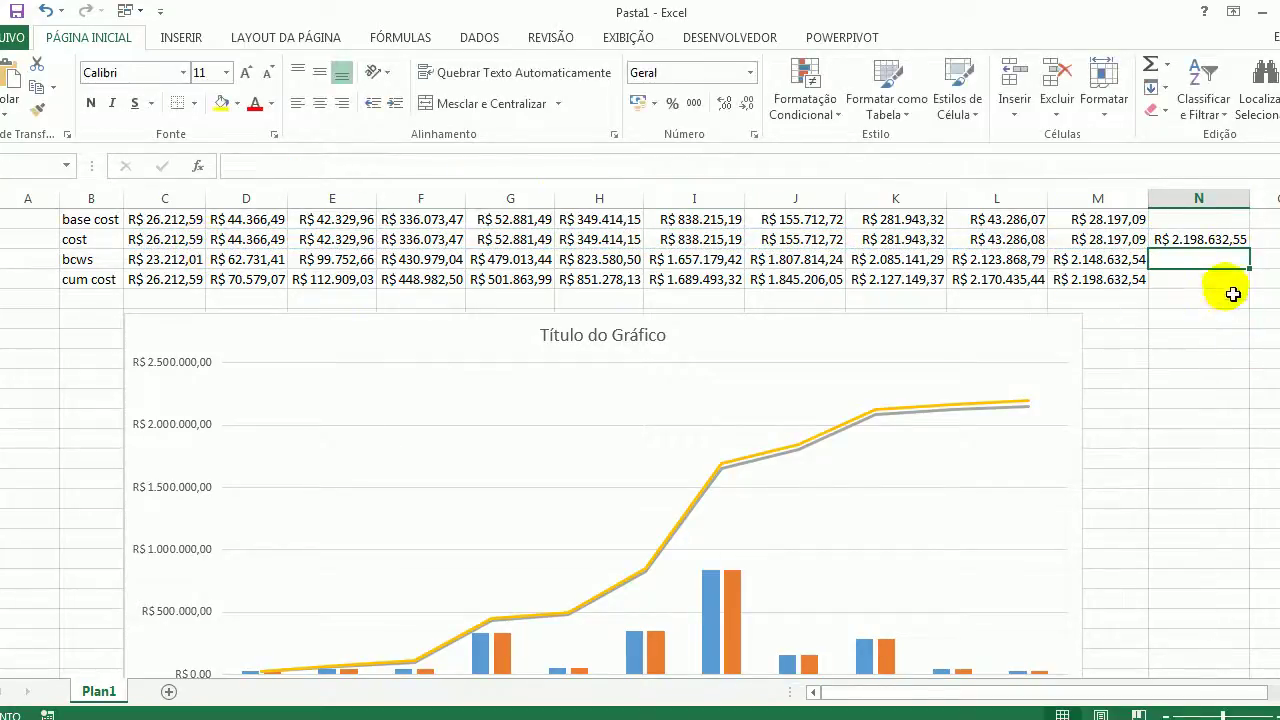
- Highlight the cost total in N2 and the last month's cum cost in M4 with yellow fill
click(1100, 280)
click(1205, 240)
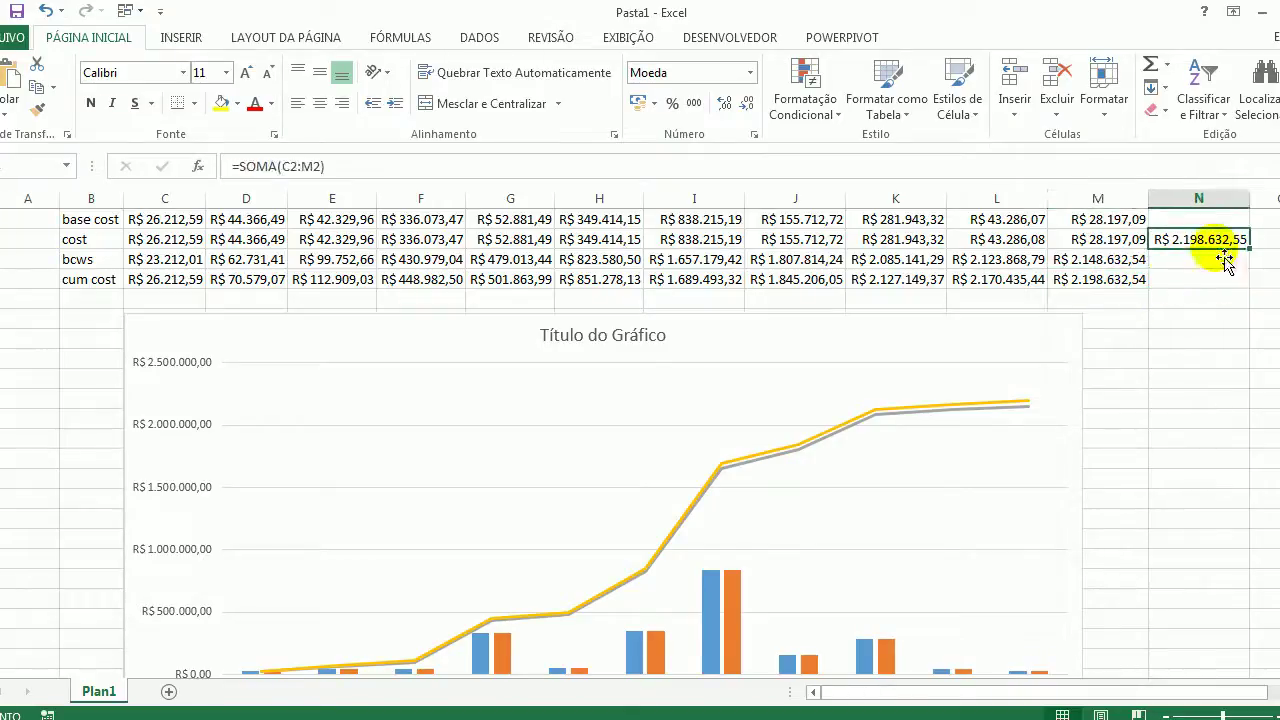
click(221, 103)
click(1100, 280)
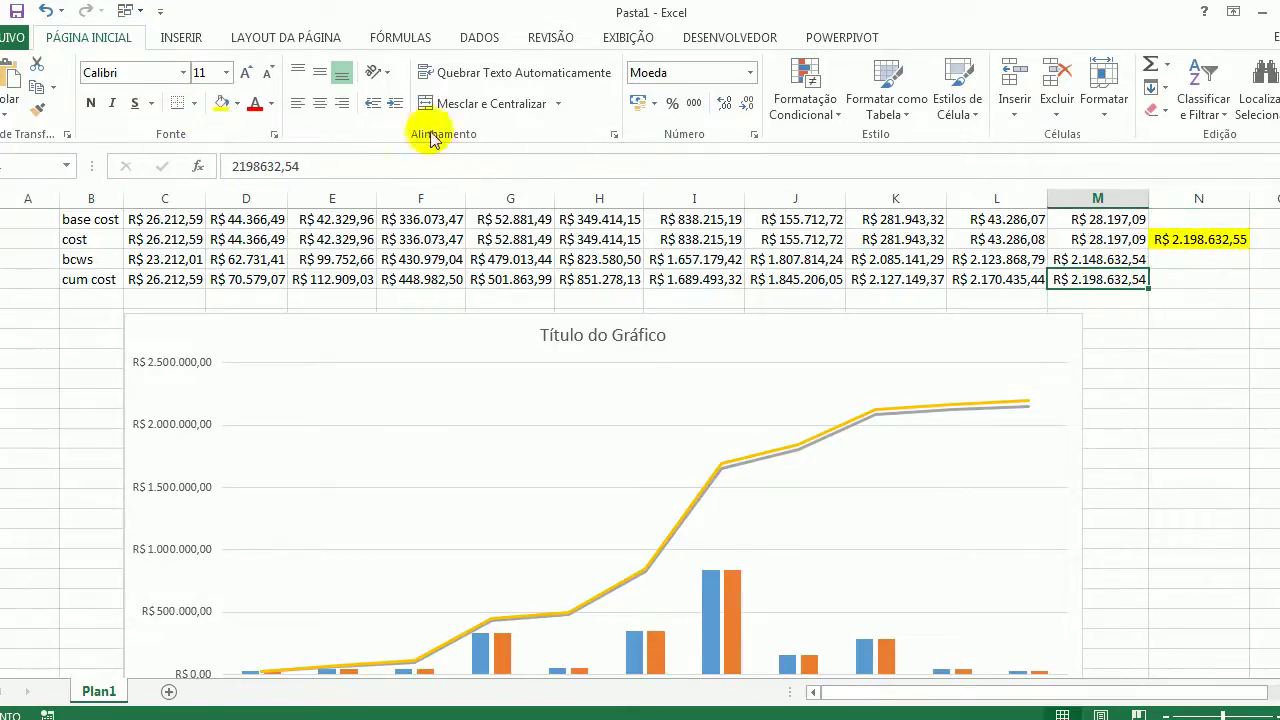
click(220, 103)
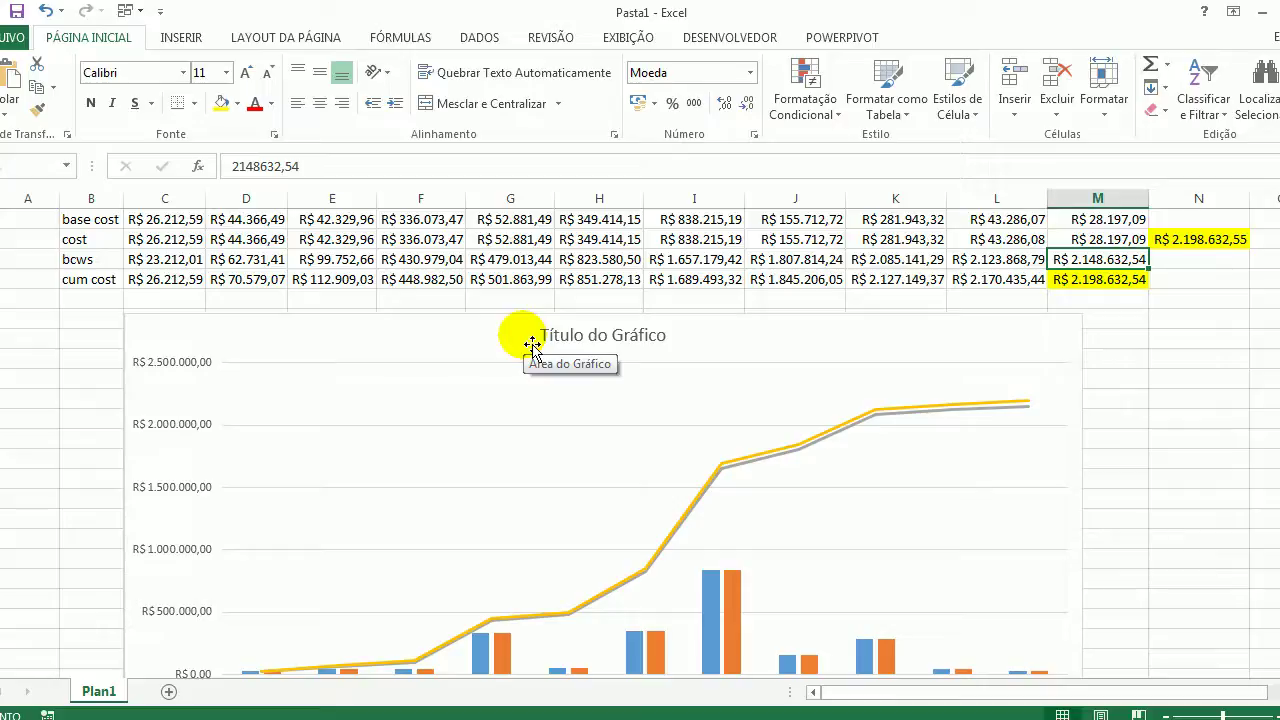
- Compare the last month's bcws and cum cost values with the ends of their lines on the chart
click(1080, 283)
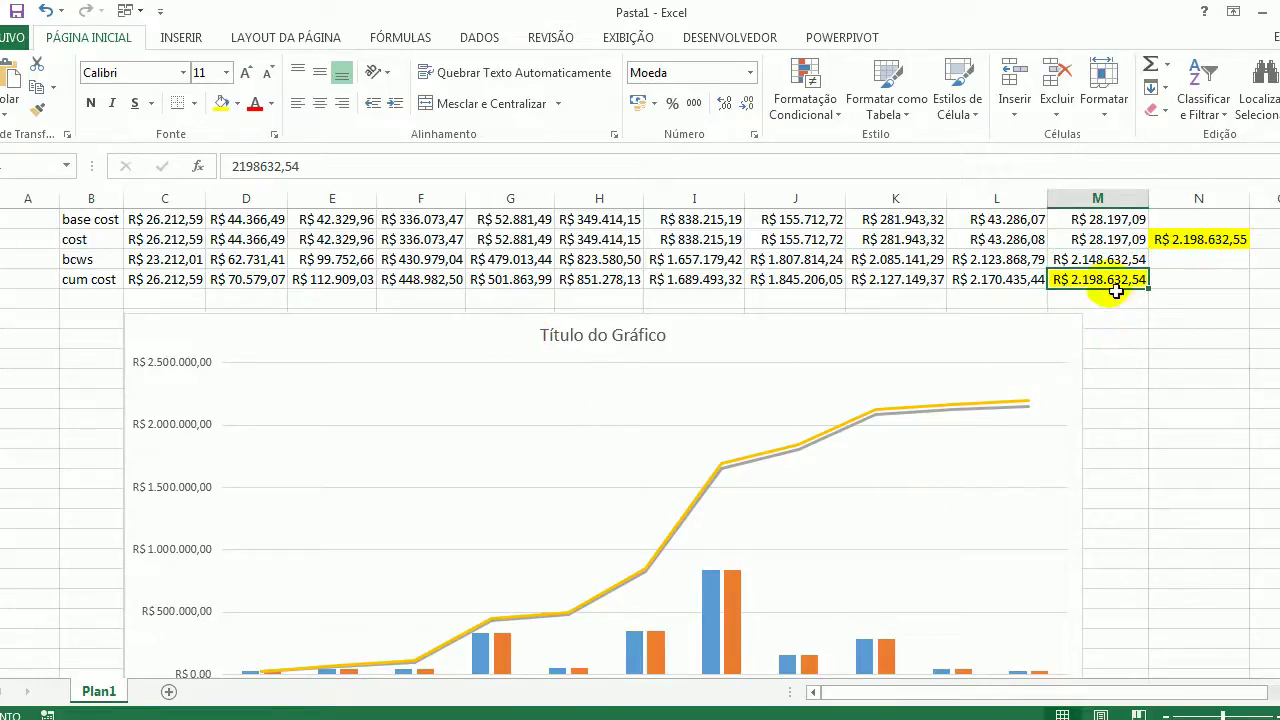
drag(1117, 259, 1117, 280)
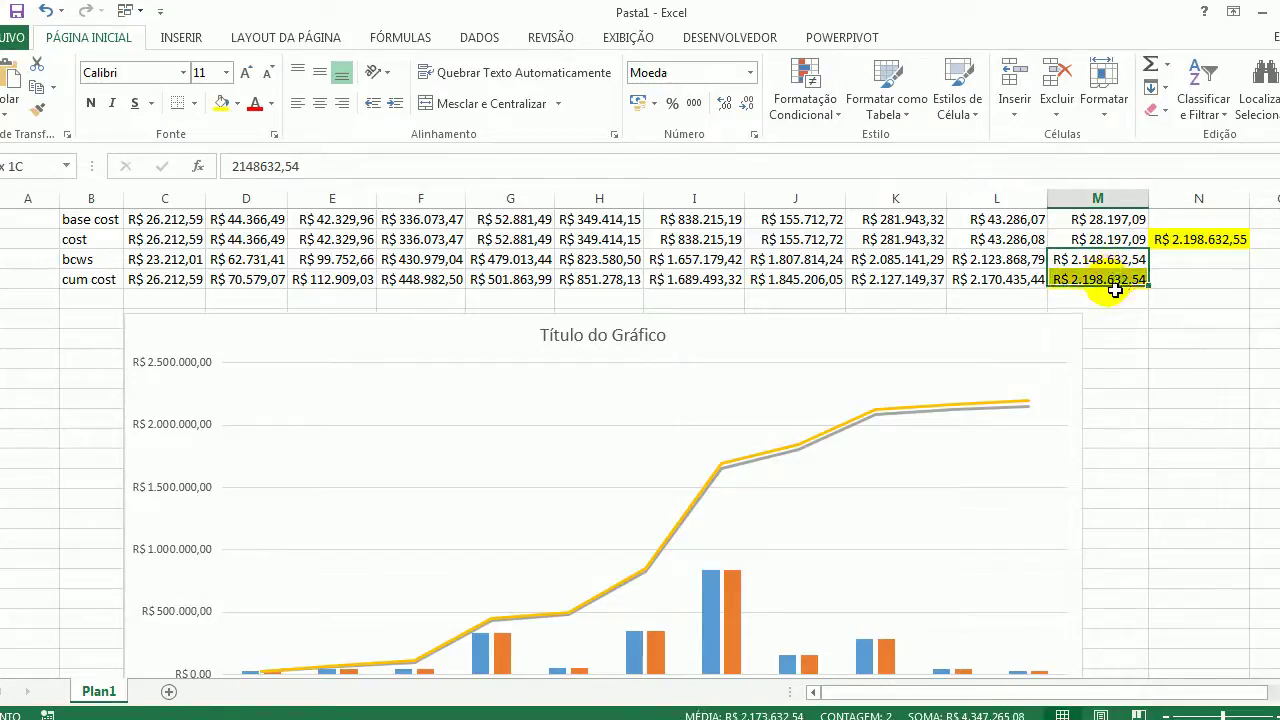
click(1110, 260)
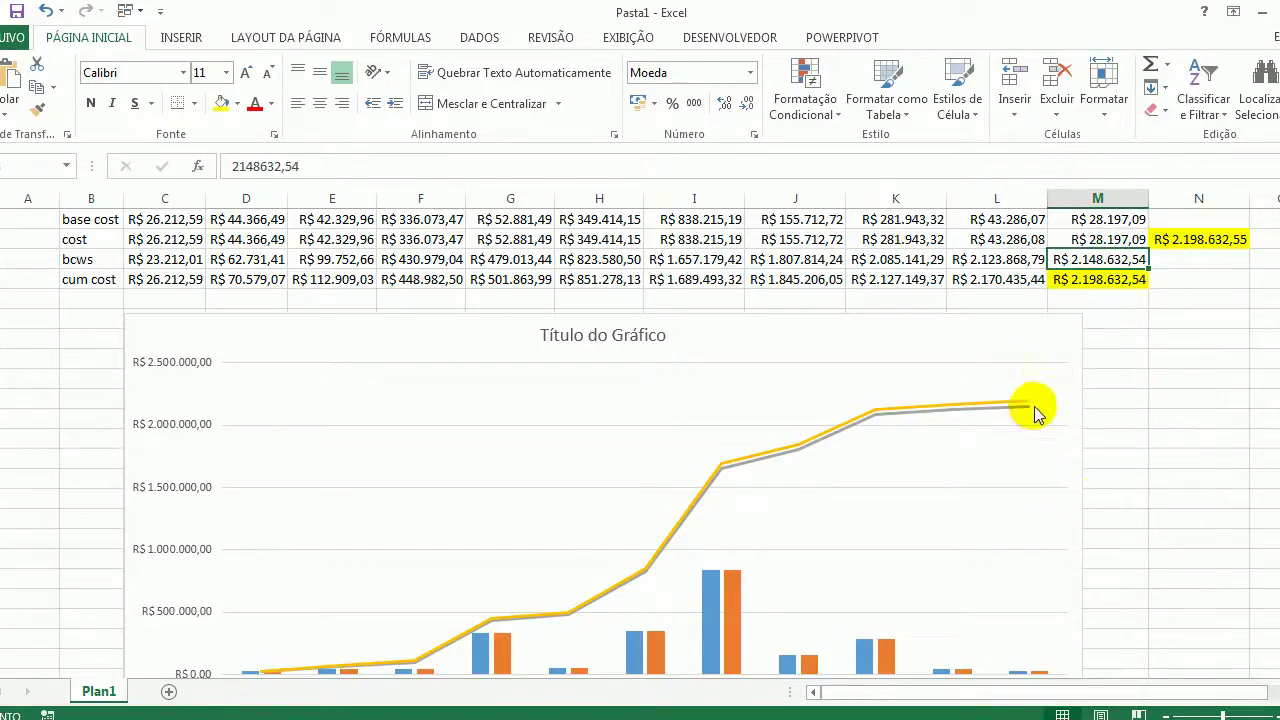
click(1012, 410)
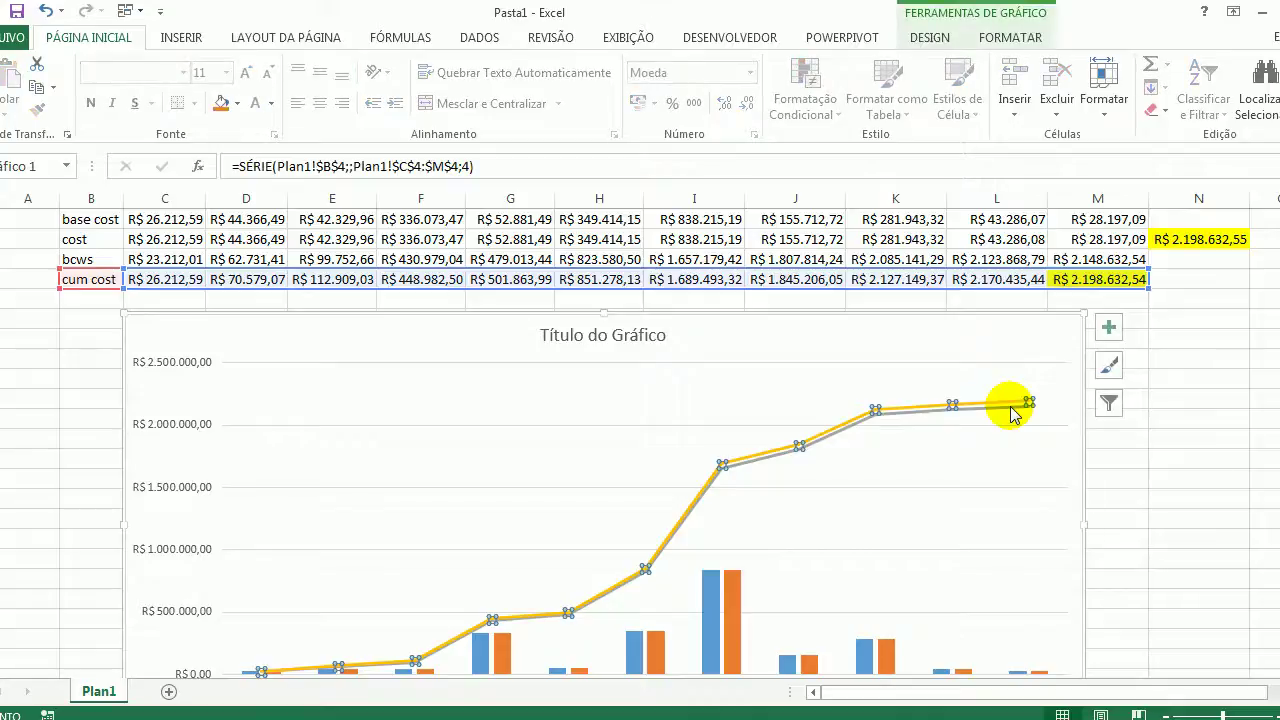
- Inspect the values at the final points of the cum cost and bcws lines on the chart
mouse_move(1012, 412)
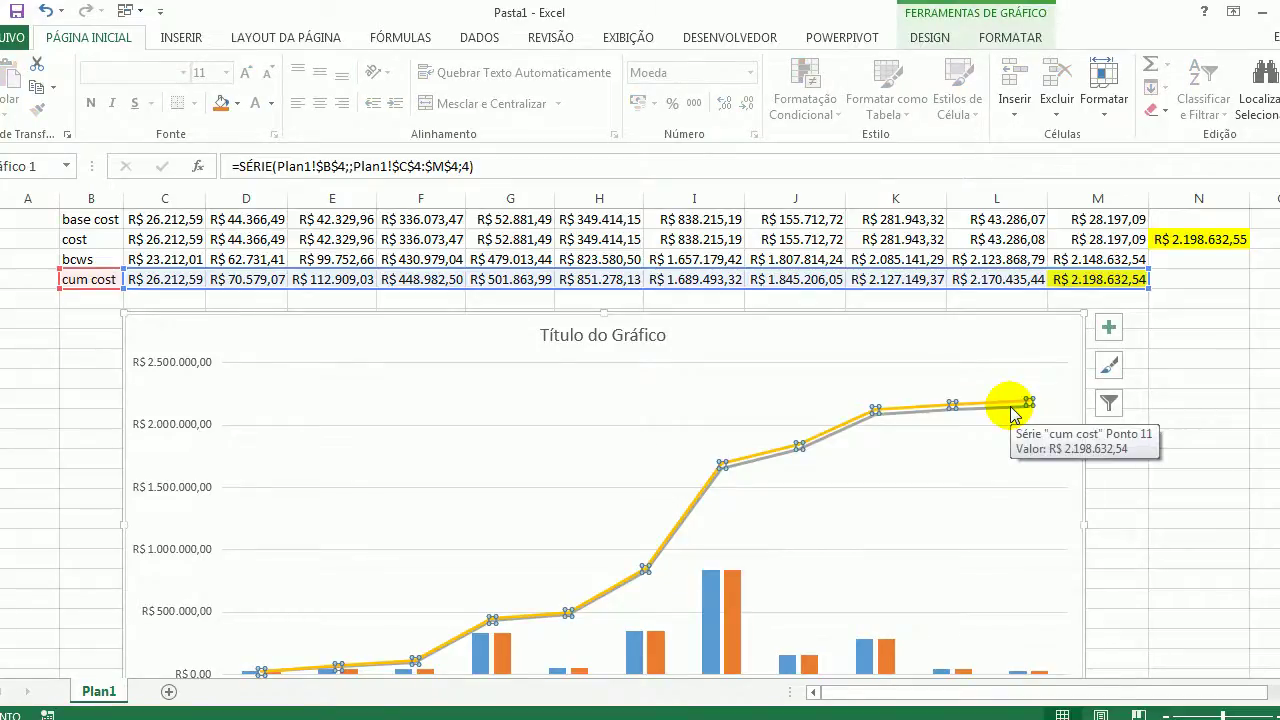
click(1186, 457)
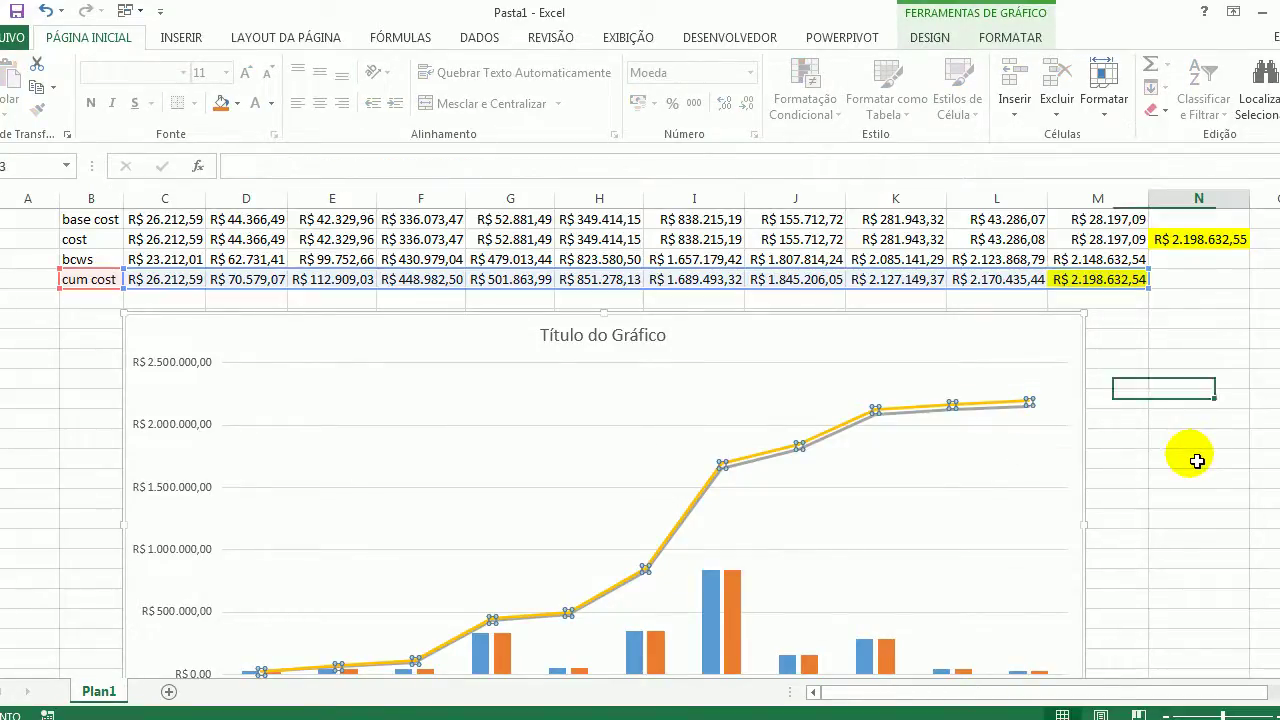
click(1024, 410)
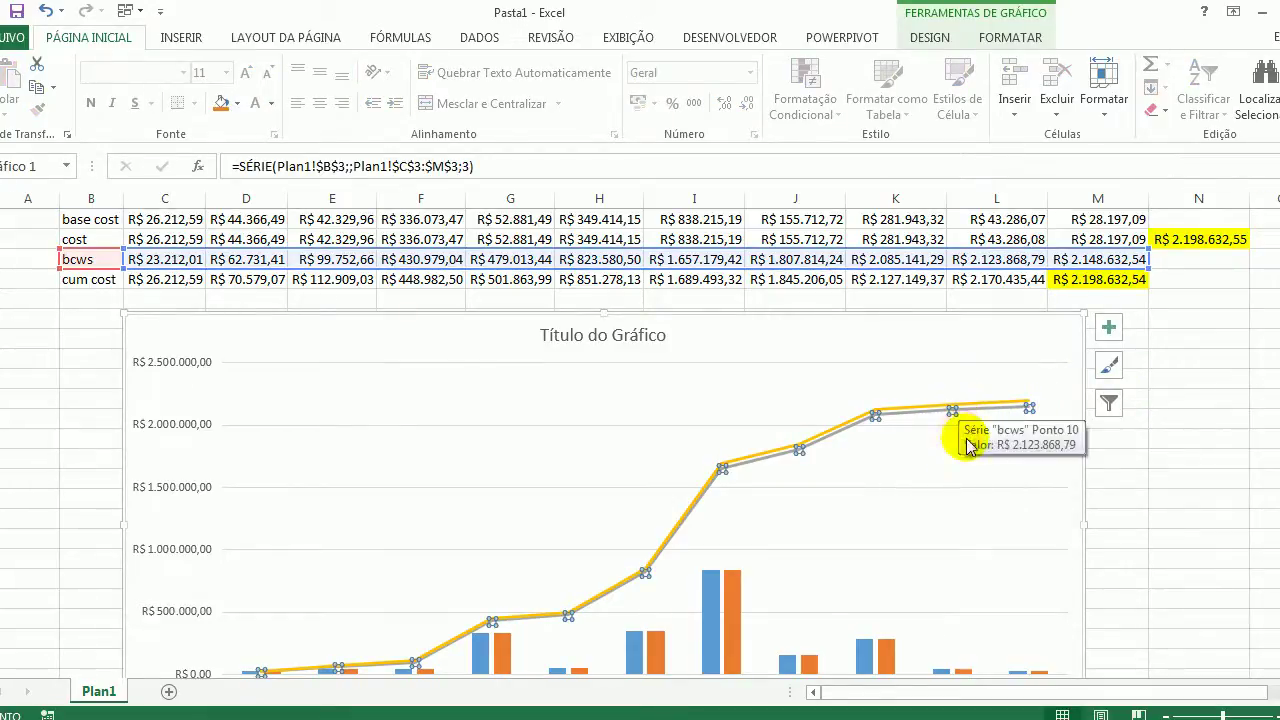
click(1147, 508)
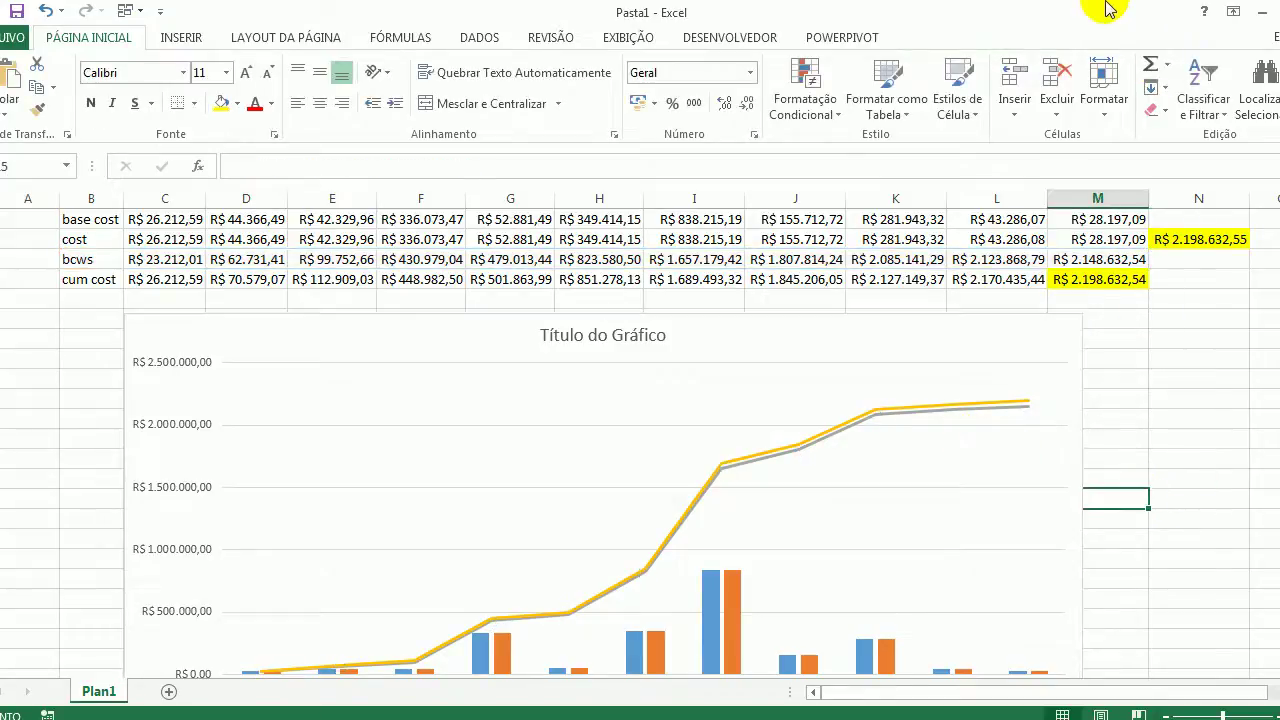
- Restore the Excel window from full size and resize it so the cost rows and chart fit on screen
double_click(1100, 14)
drag(1040, 38, 323, 16)
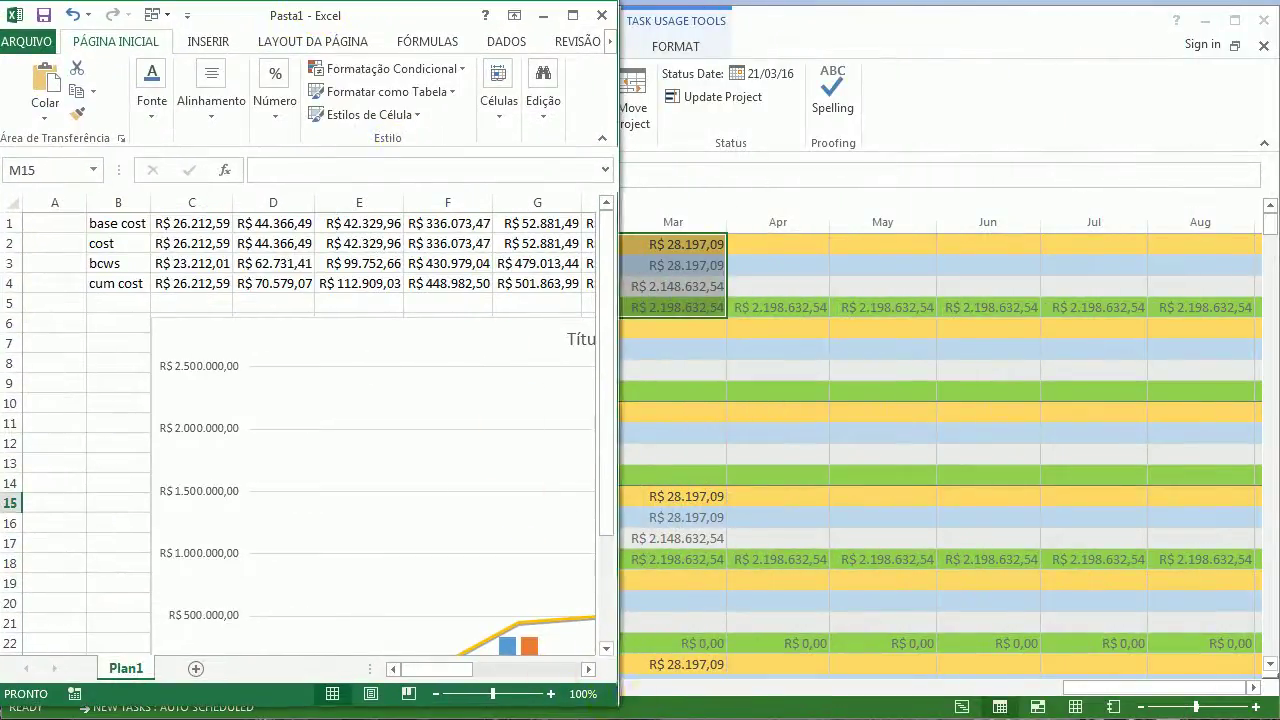
drag(614, 706, 1278, 716)
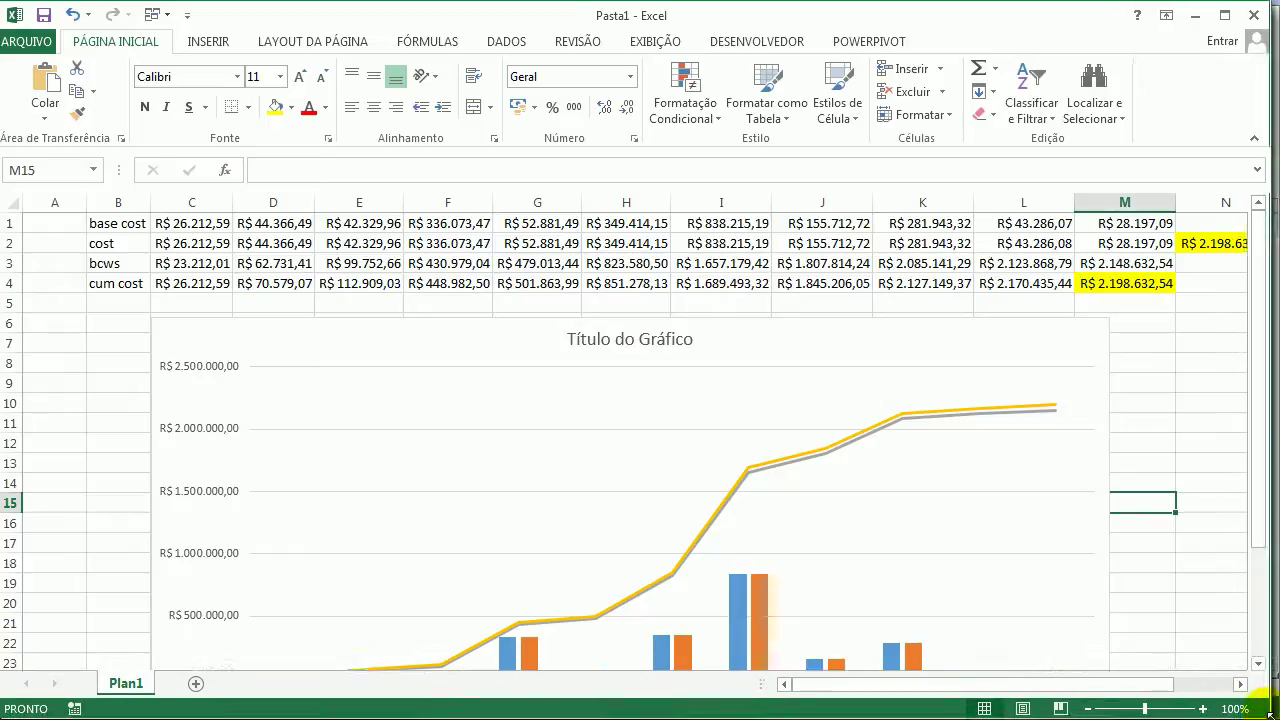
click(1145, 443)
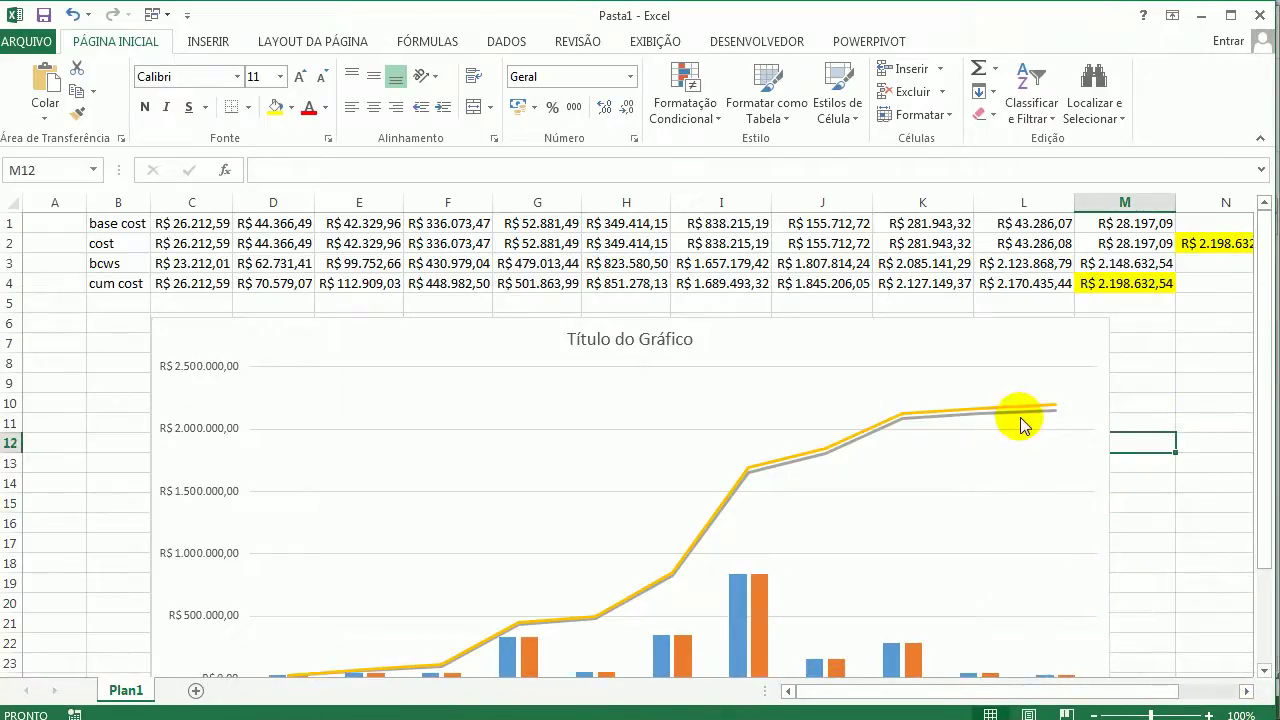
- Match the bcws line on the chart to its table row and examine the last month's cum cost in M4
click(1056, 411)
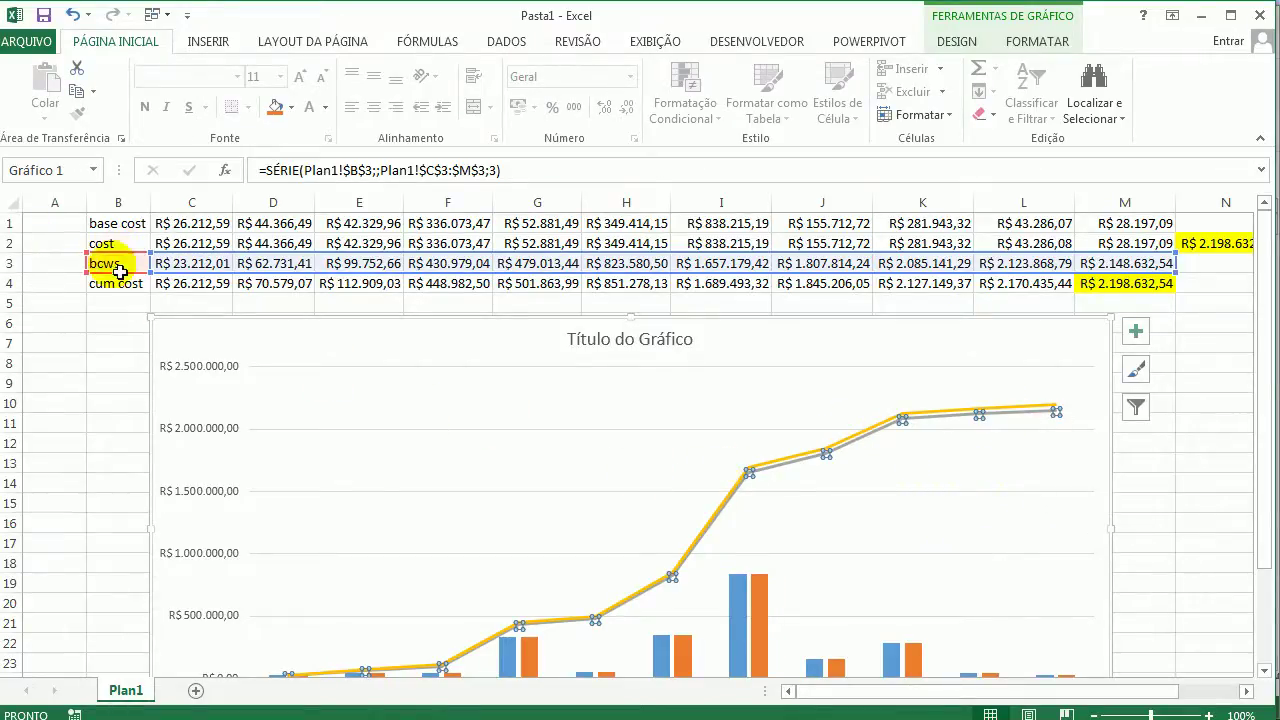
click(103, 323)
click(105, 265)
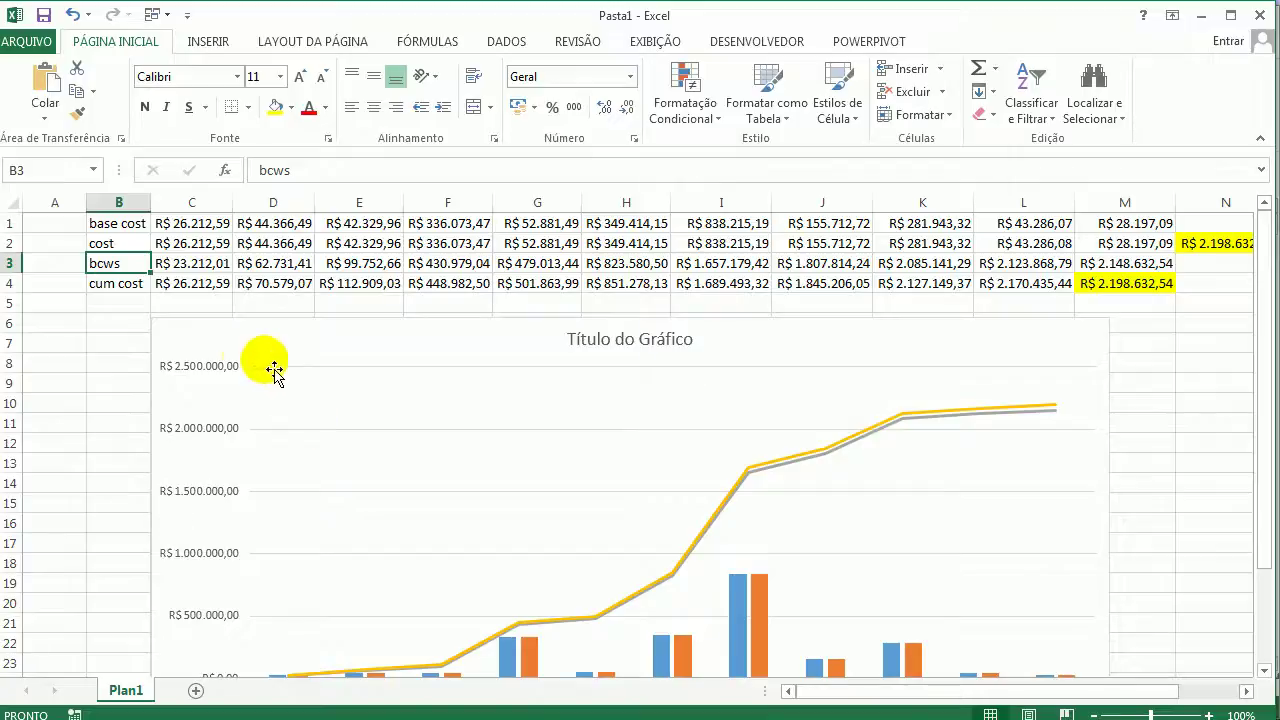
click(1092, 285)
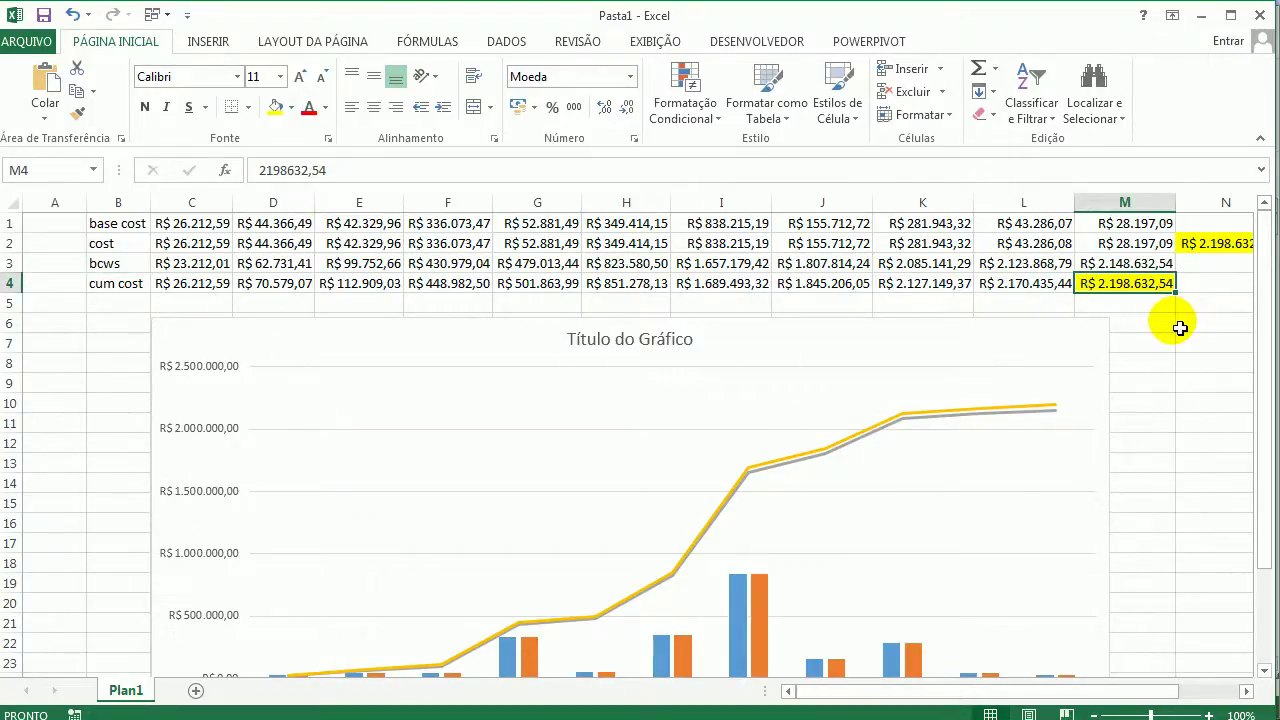
- Close the Excel workbook and switch the Project file to the Passo 18 - Dotação Orçamentária view
click(1259, 16)
click(655, 394)
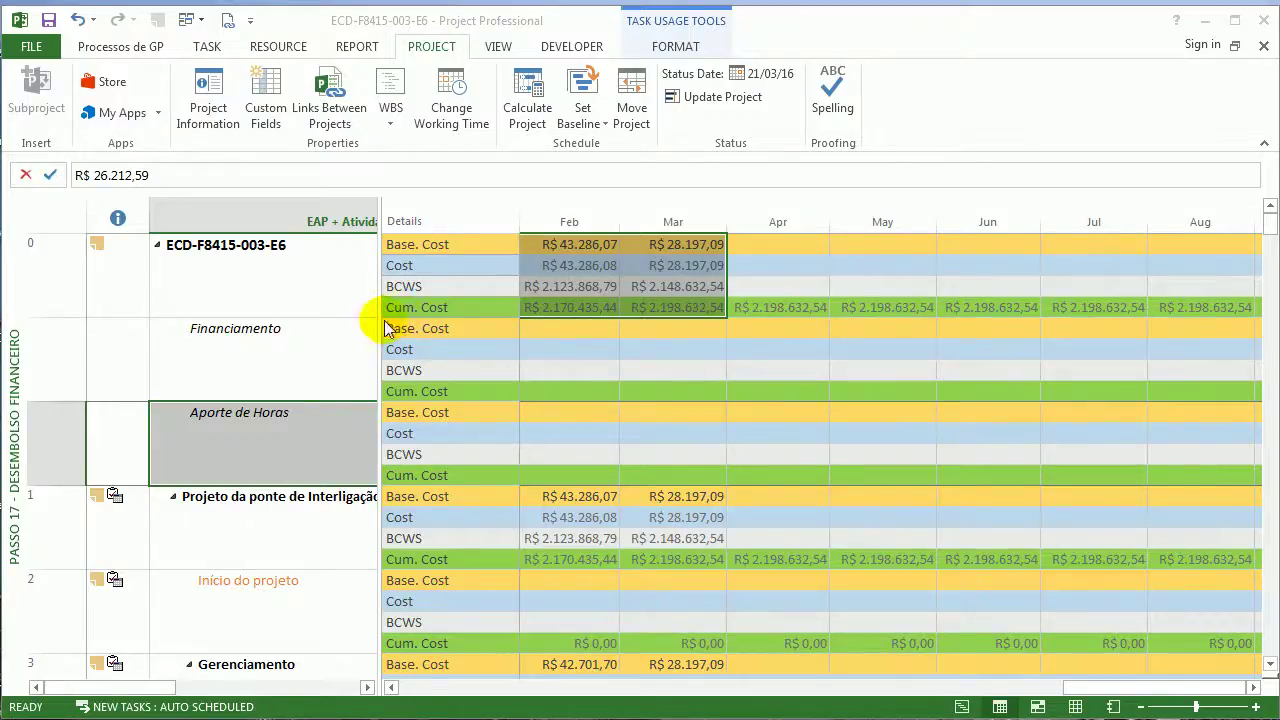
drag(395, 336, 715, 370)
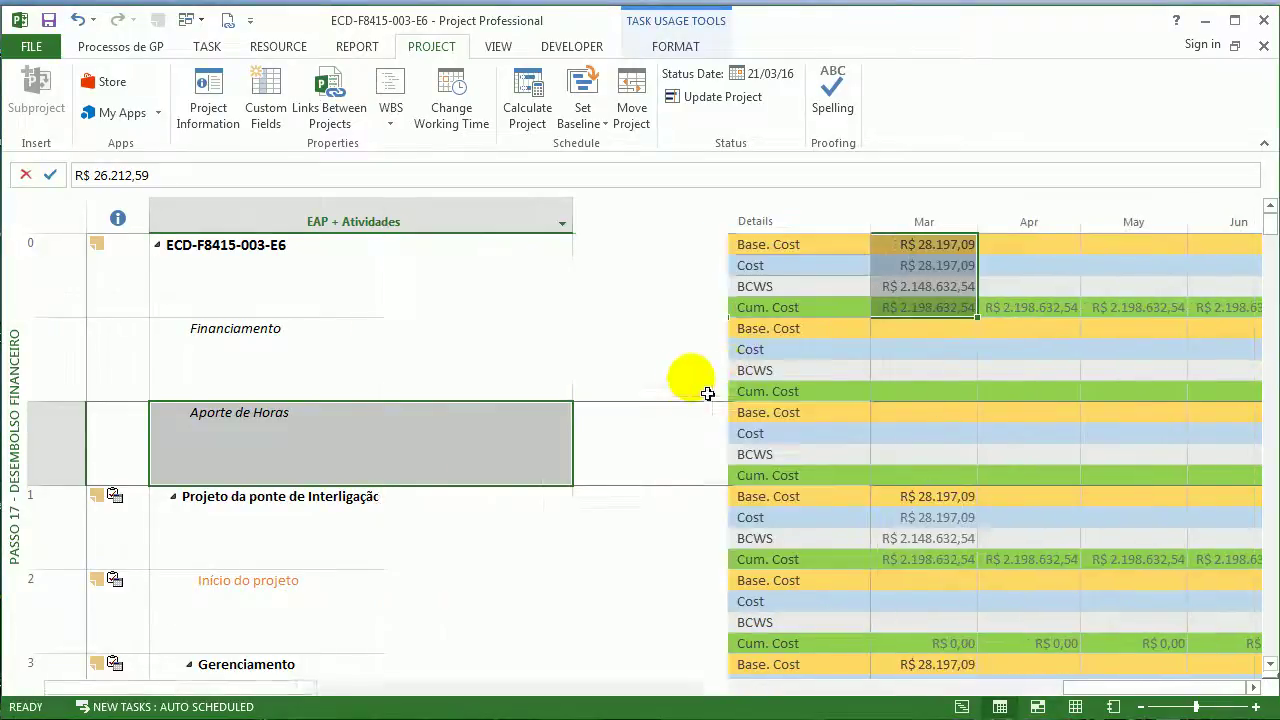
right_click(18, 400)
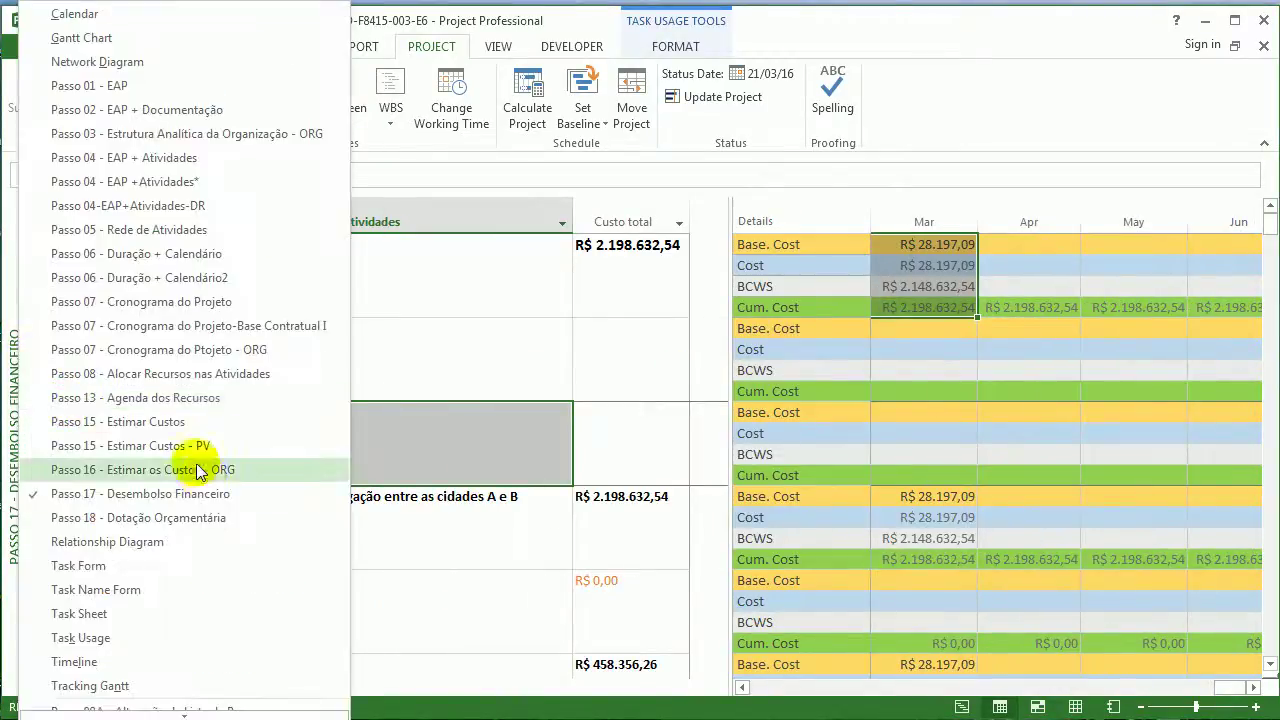
click(212, 518)
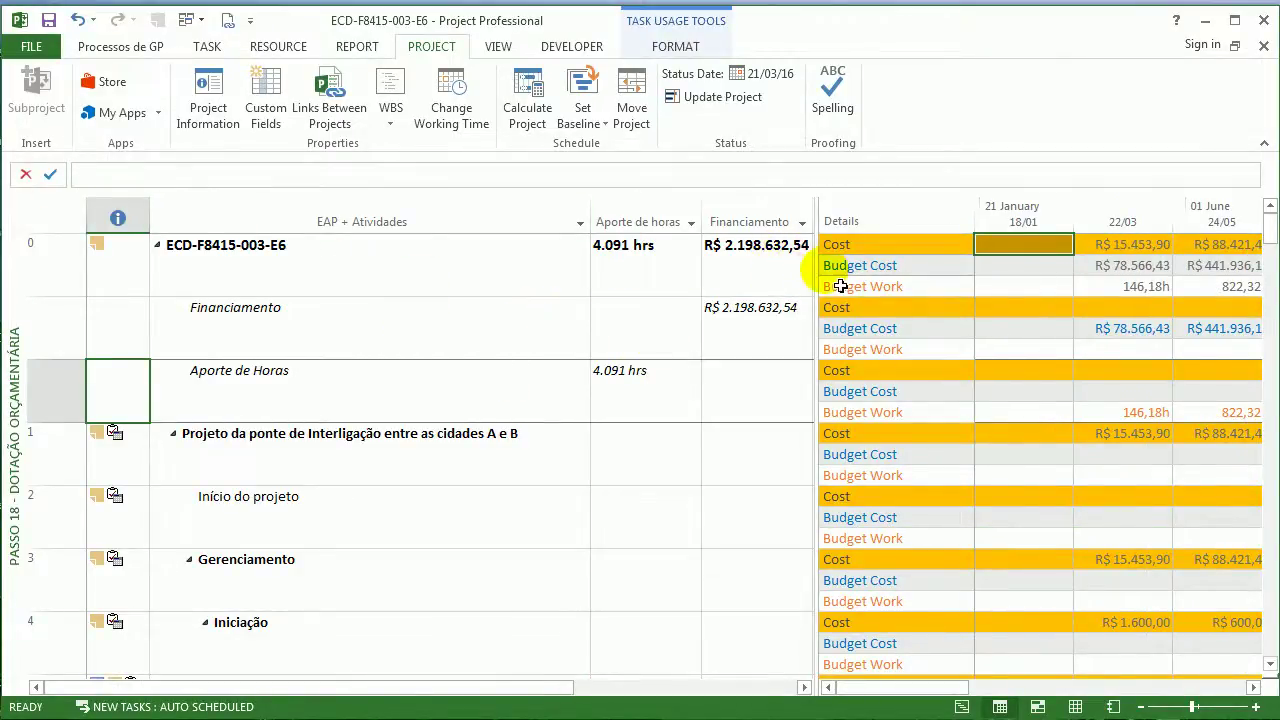
- Reveal the Work and Cost columns and compare them with the budgeted Aporte de horas and Financiamento values
drag(820, 290, 951, 324)
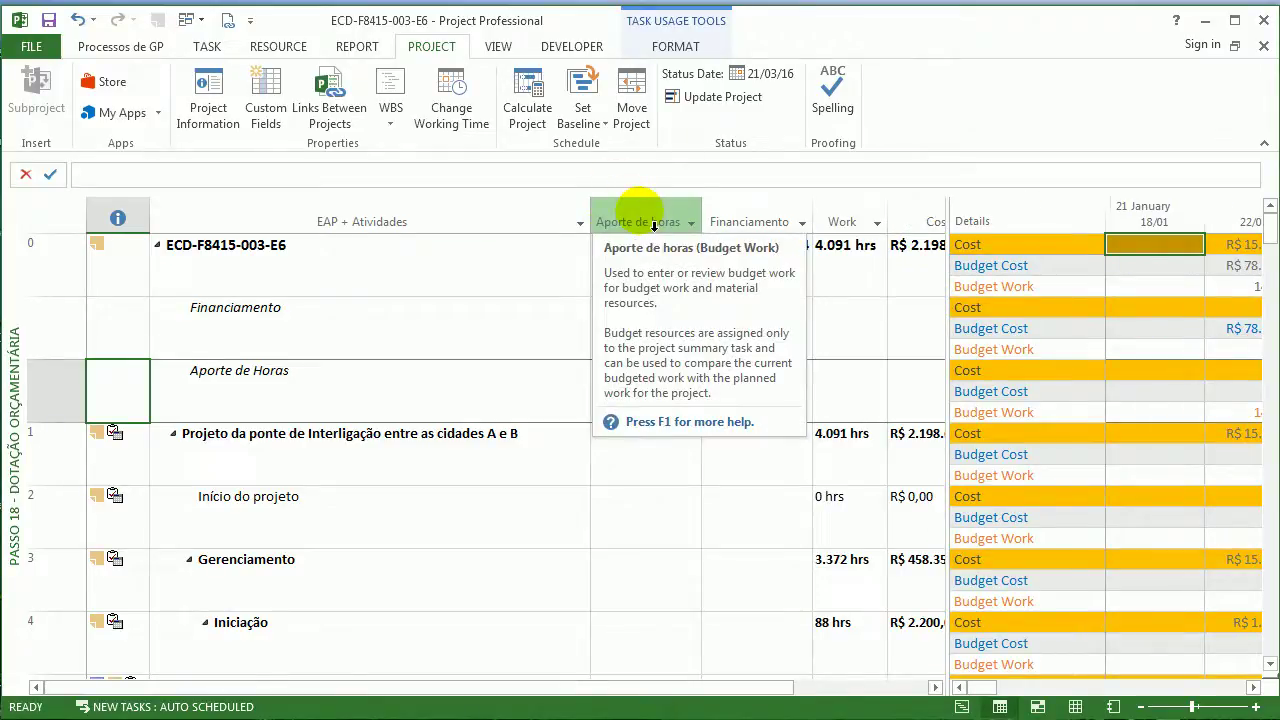
drag(963, 291, 1068, 309)
click(680, 390)
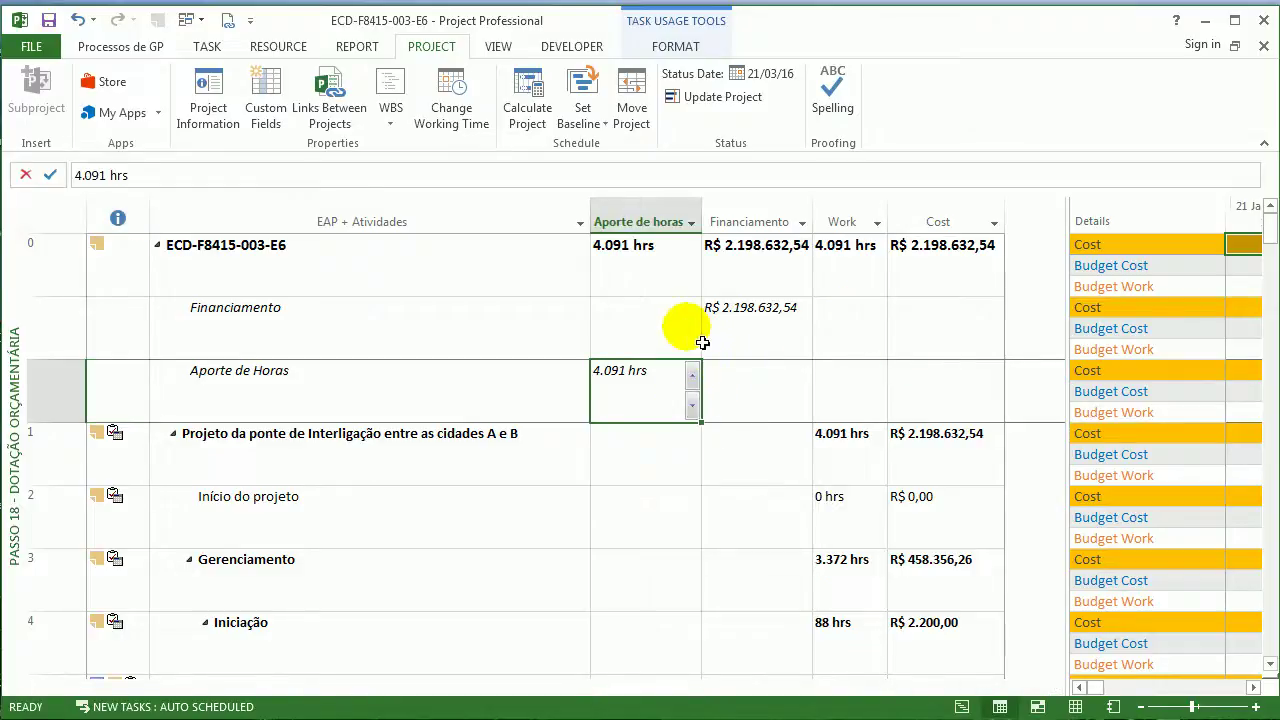
click(680, 271)
click(776, 338)
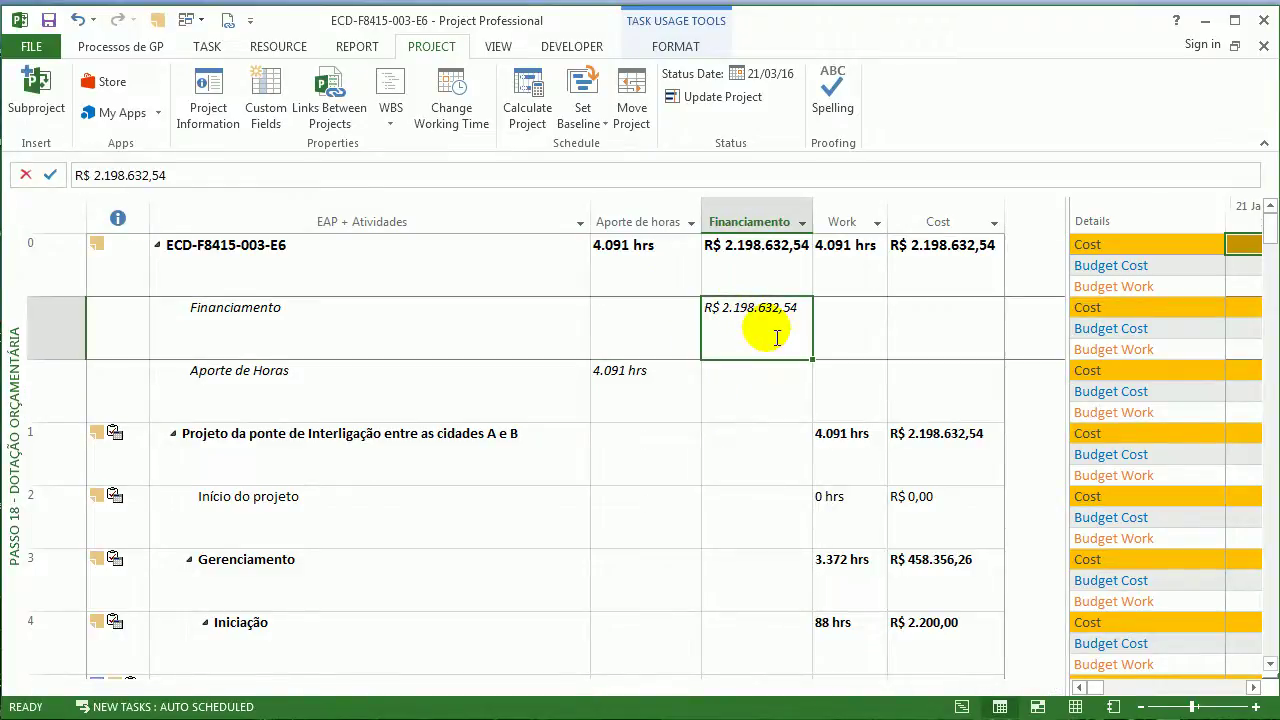
click(778, 278)
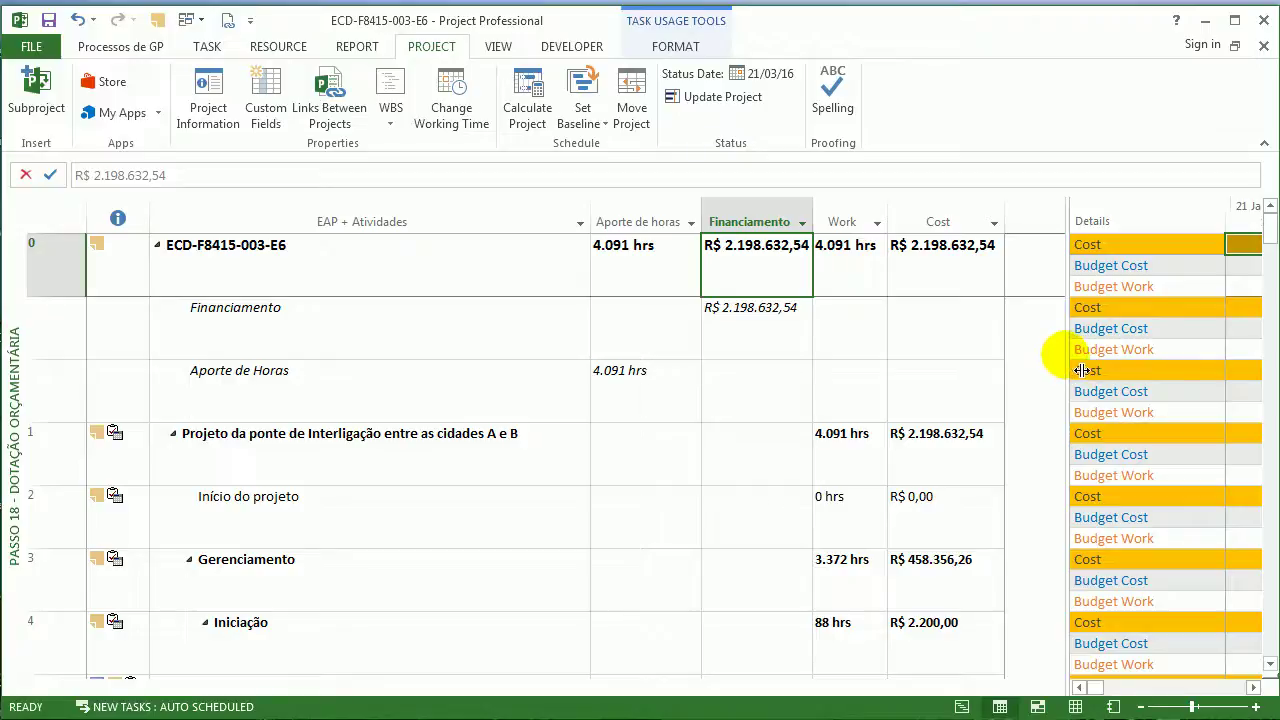
- Widen the timephased grid and examine the project's Cost against its Budget Cost and Budget Work
drag(1083, 370, 381, 318)
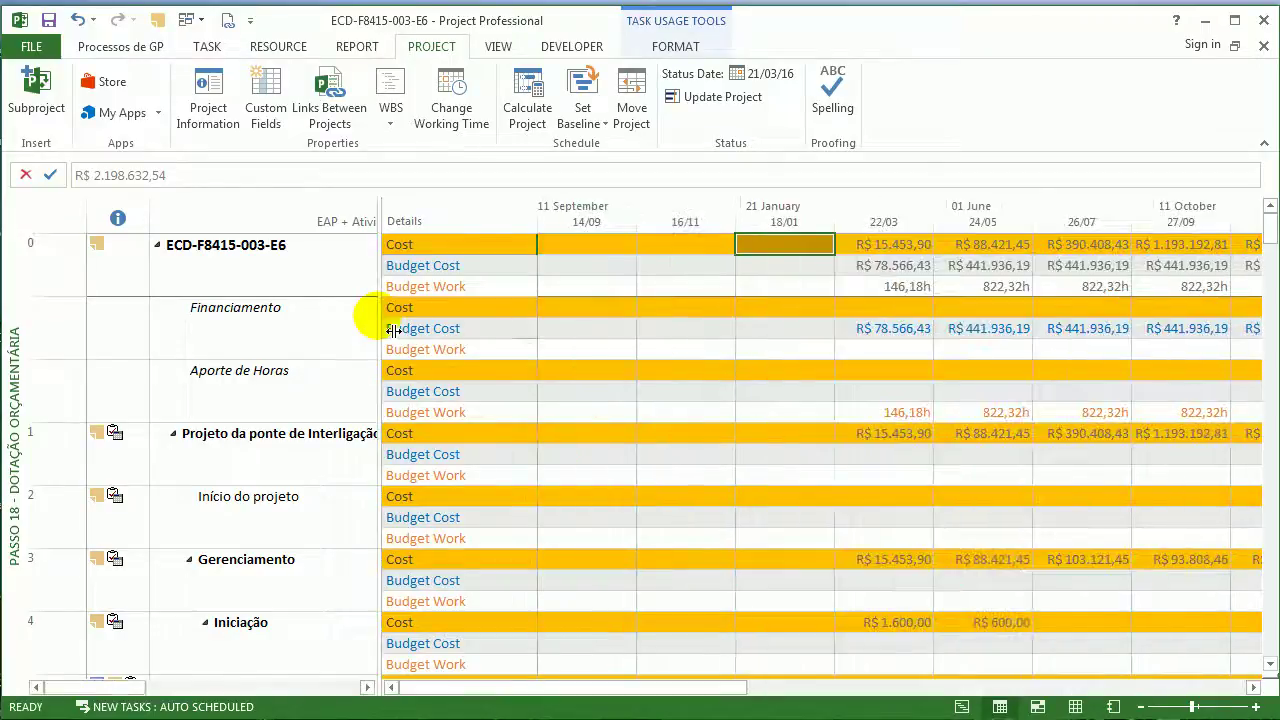
click(336, 343)
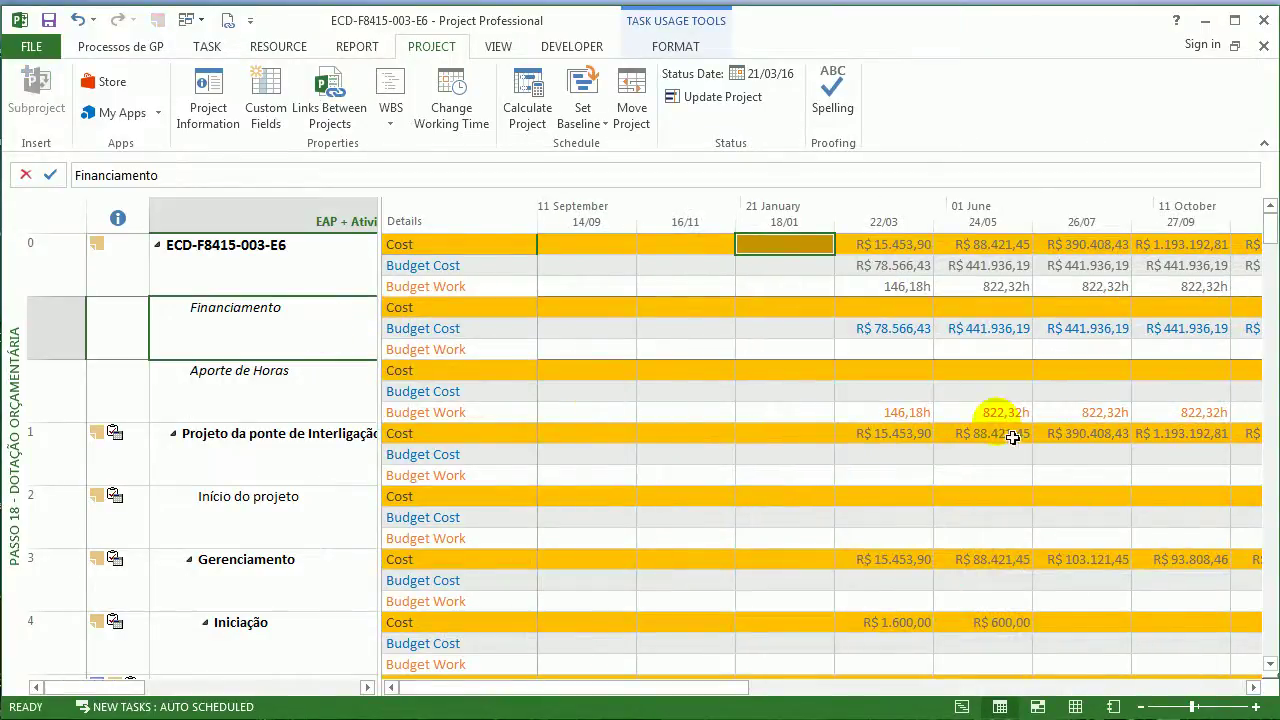
click(890, 246)
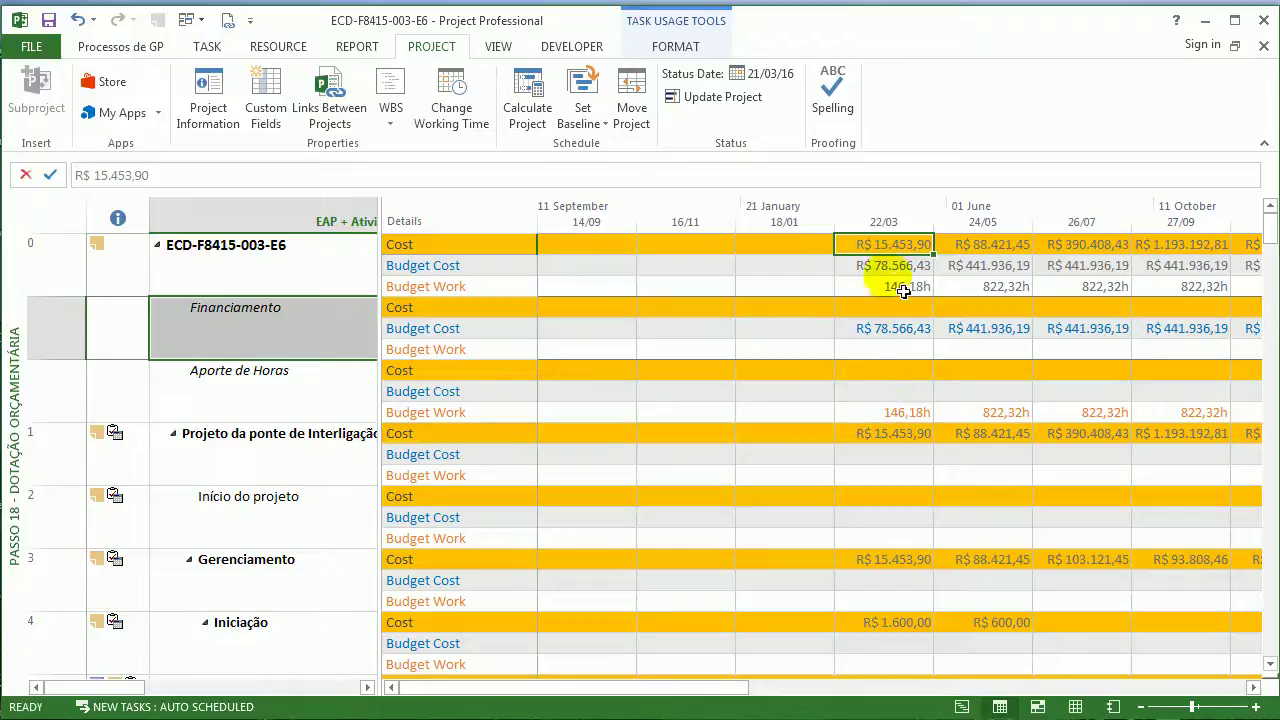
- Set the timescale's middle tier to Years with a count of 1
right_click(900, 222)
click(906, 229)
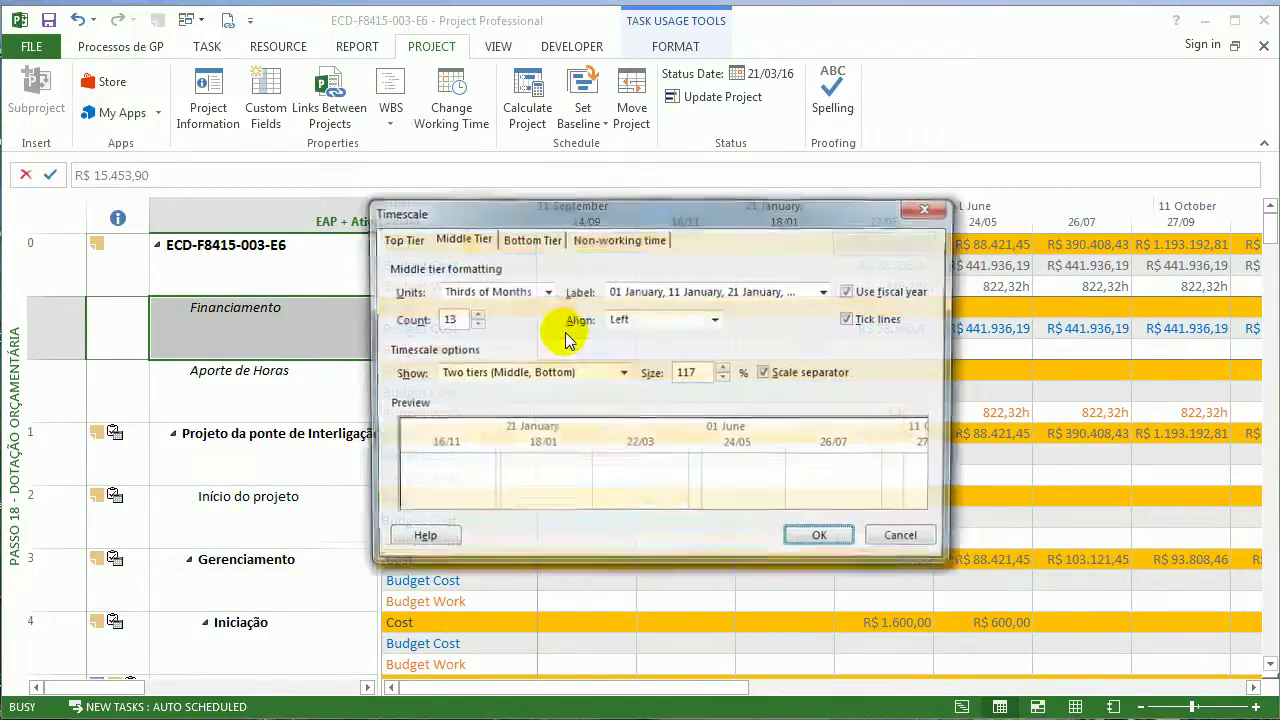
click(545, 291)
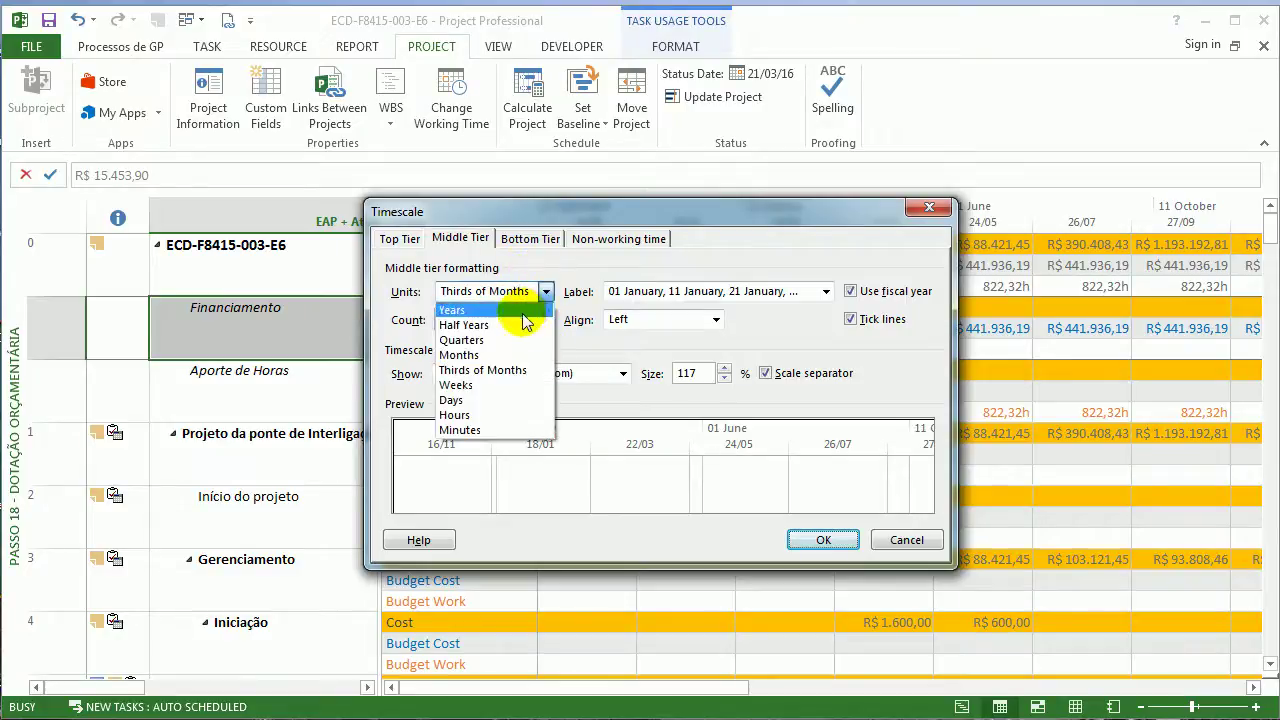
click(522, 311)
double_click(474, 325)
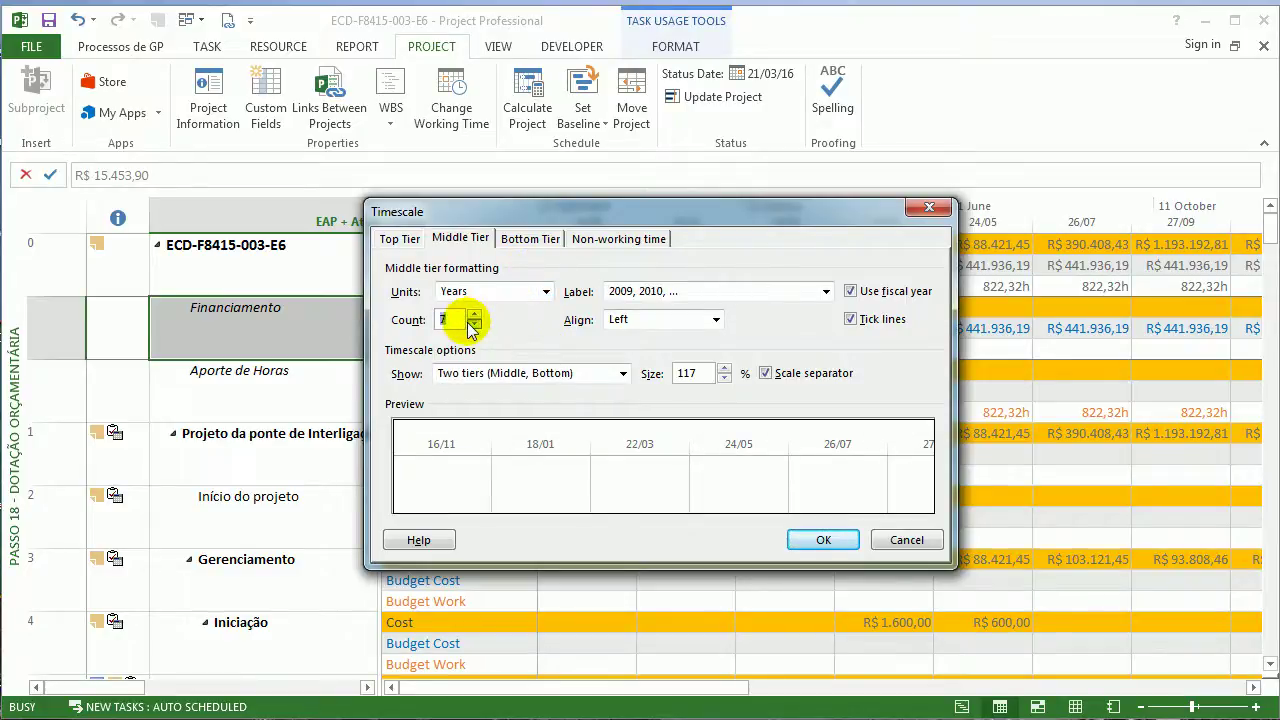
- Set the timescale's bottom tier to Months with a count of 1 and apply the timescale
click(533, 240)
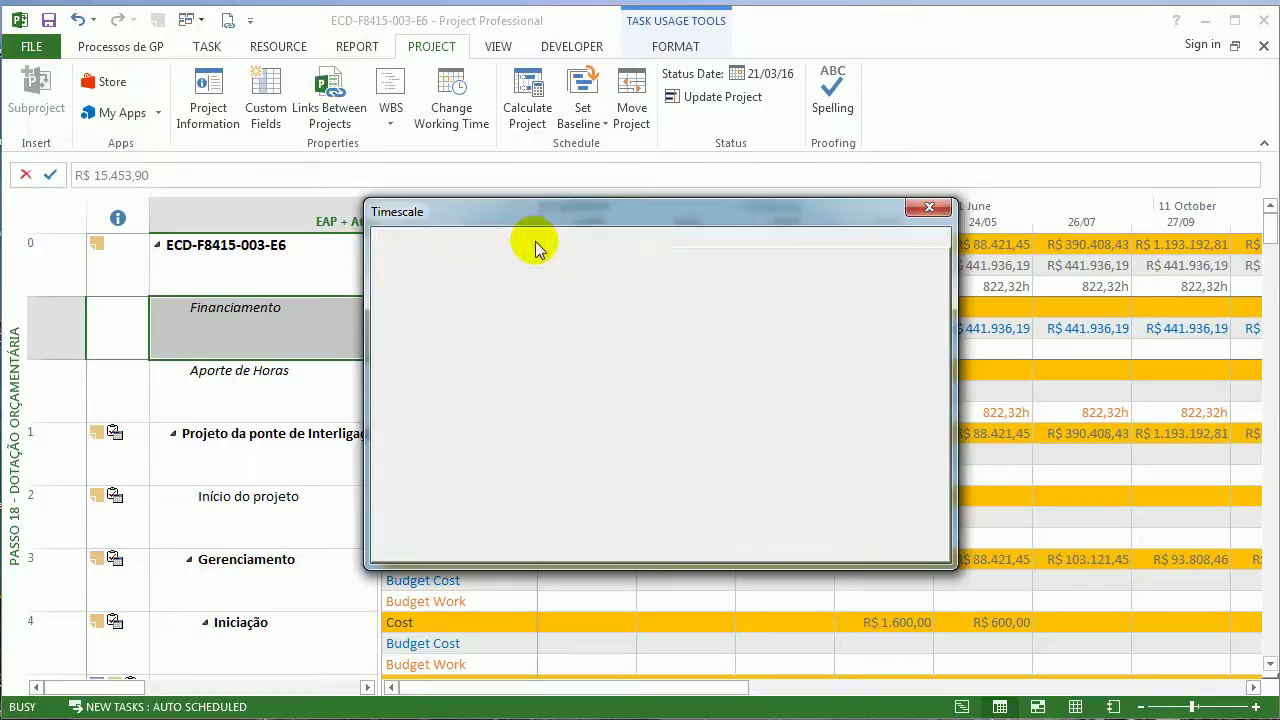
click(515, 305)
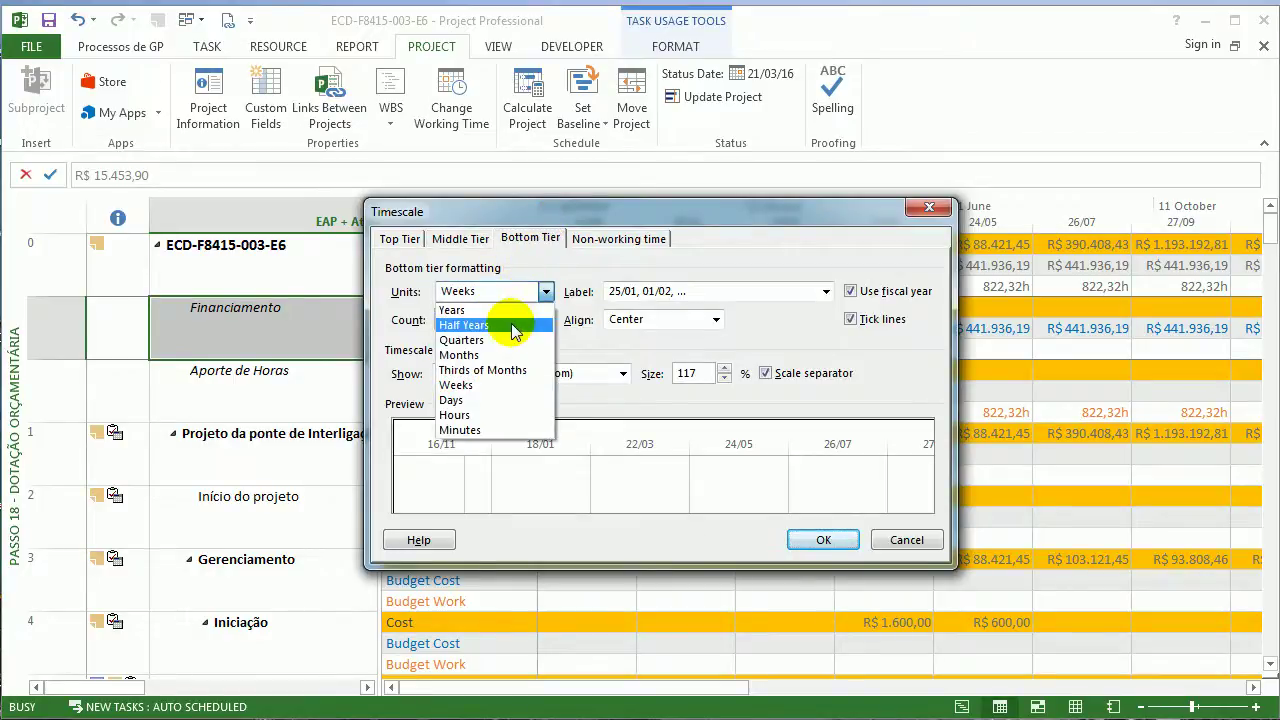
click(486, 355)
triple_click(474, 324)
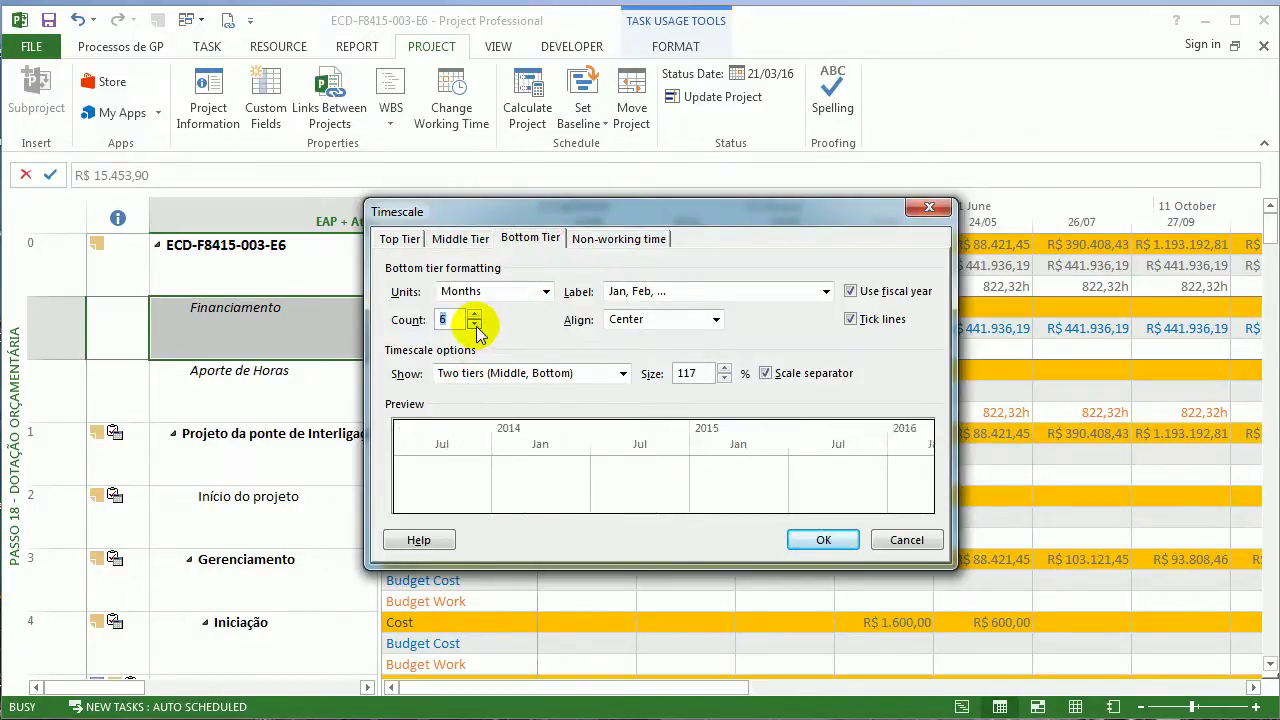
double_click(474, 325)
click(474, 325)
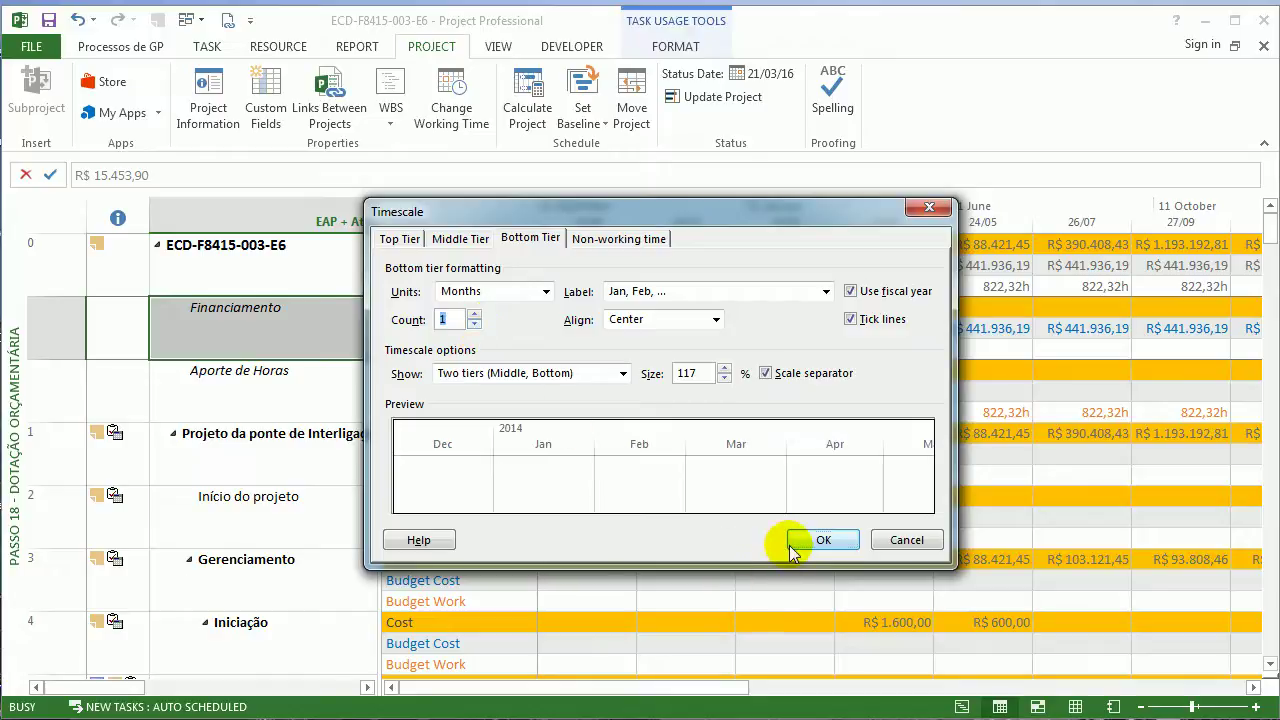
click(822, 540)
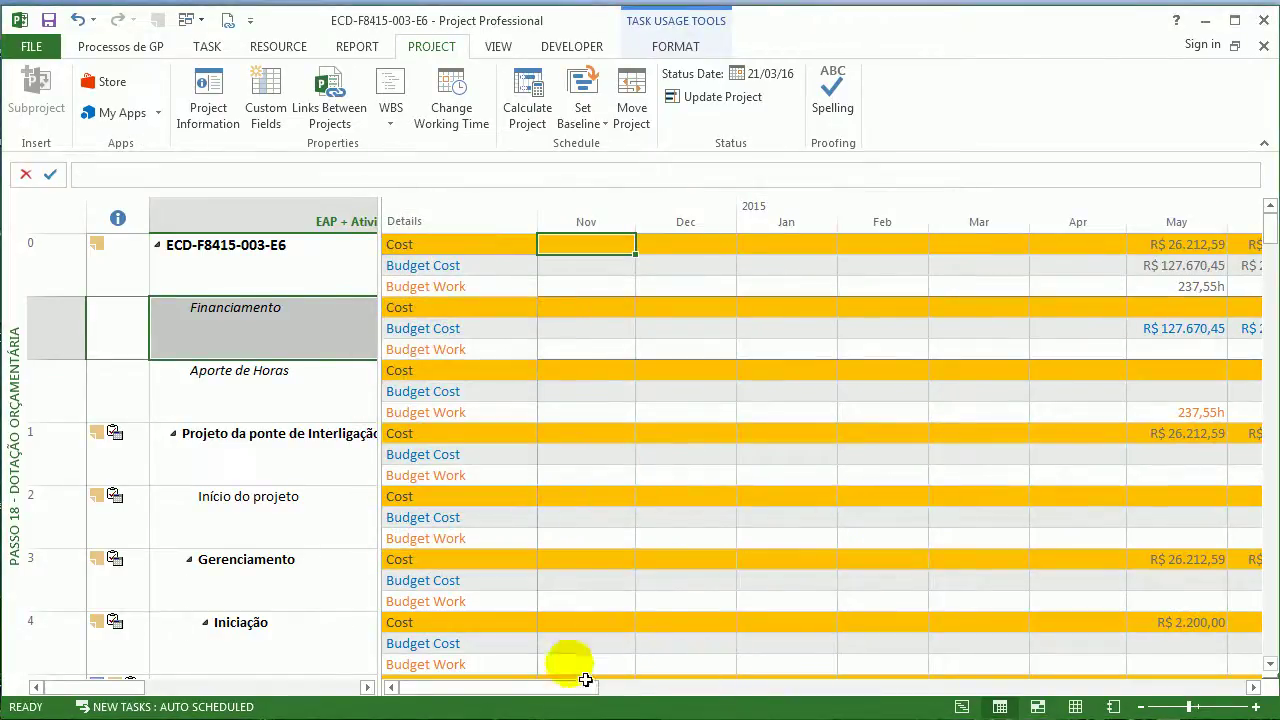
- Compare the project's May and August Cost with the Financiamento task's Budget Cost for the same months
drag(585, 680, 680, 705)
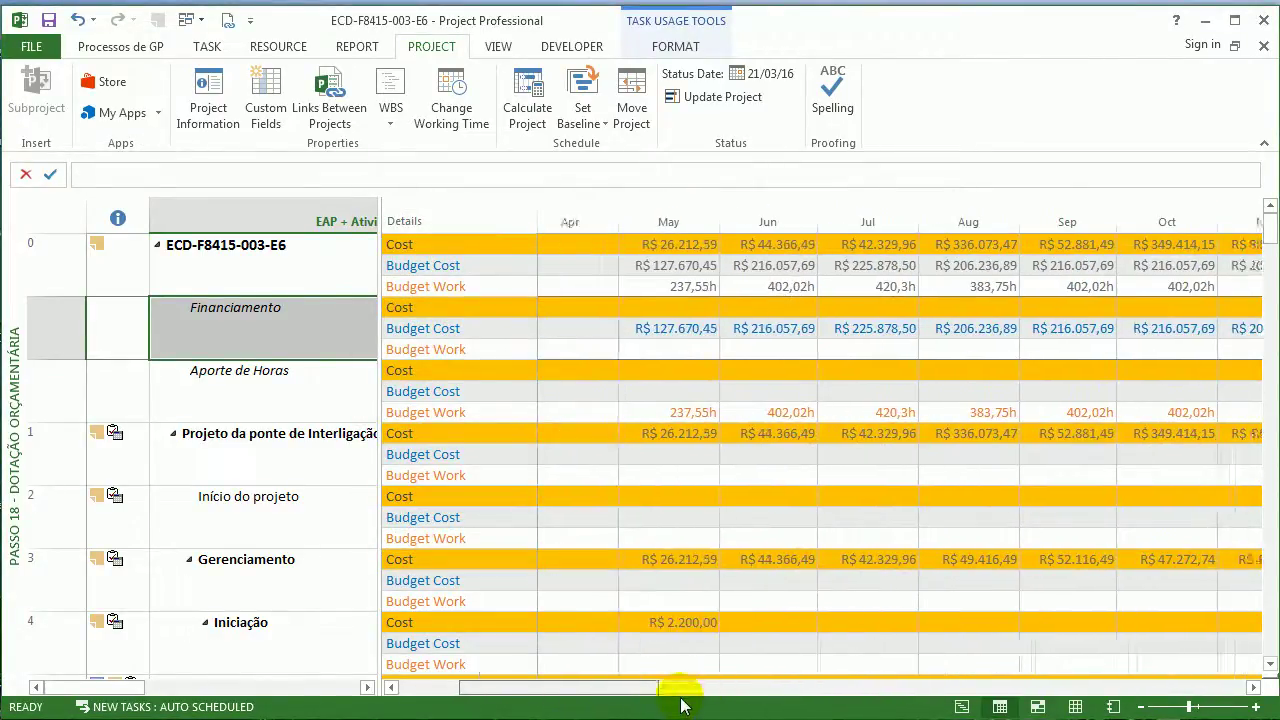
click(690, 244)
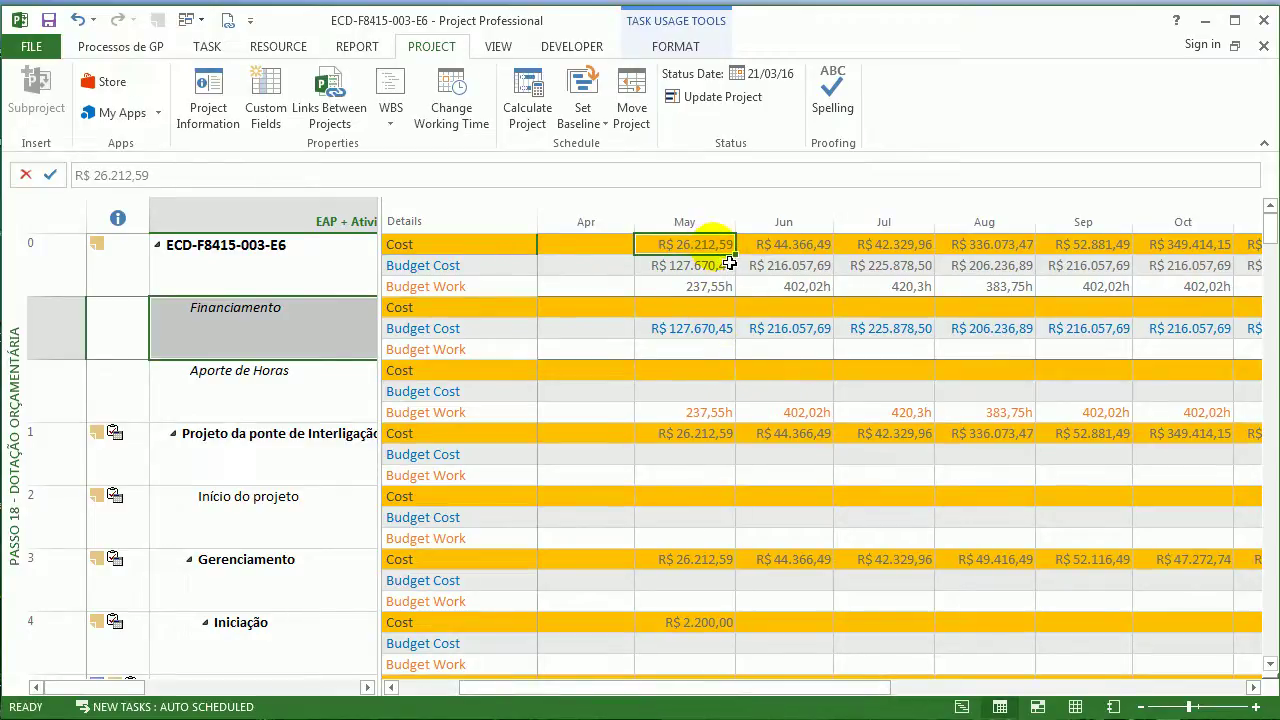
click(718, 334)
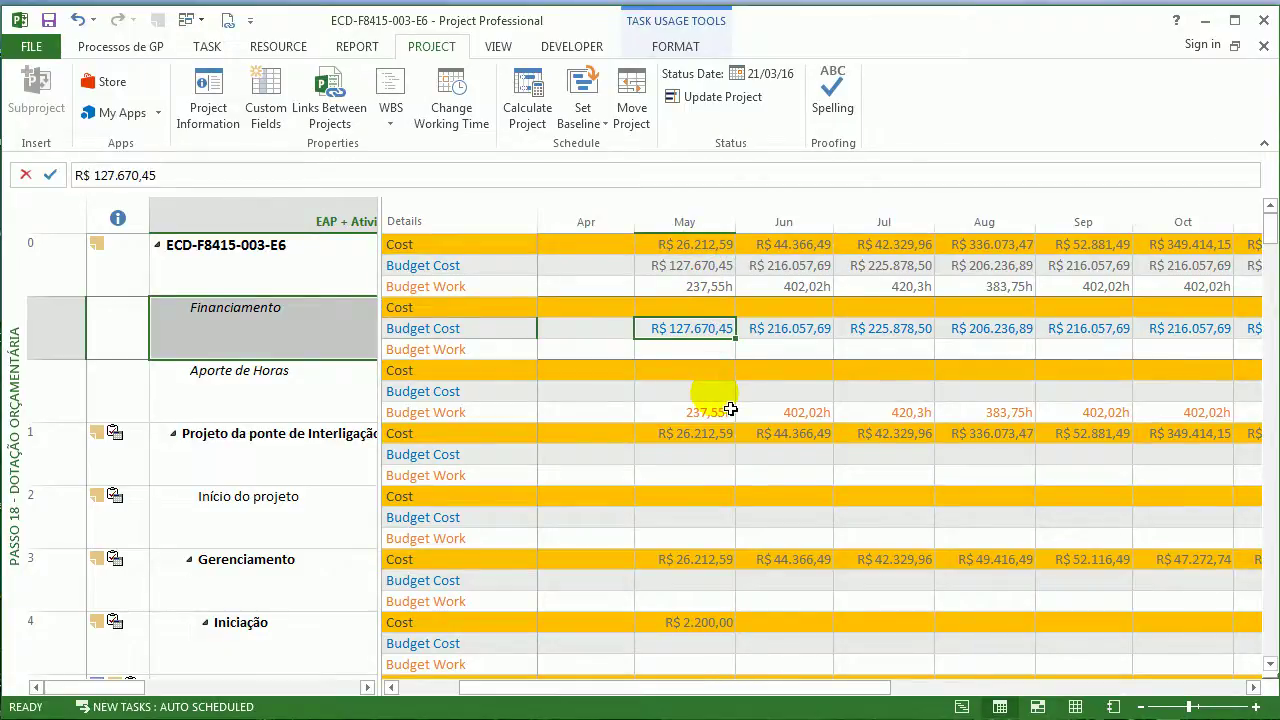
click(1012, 246)
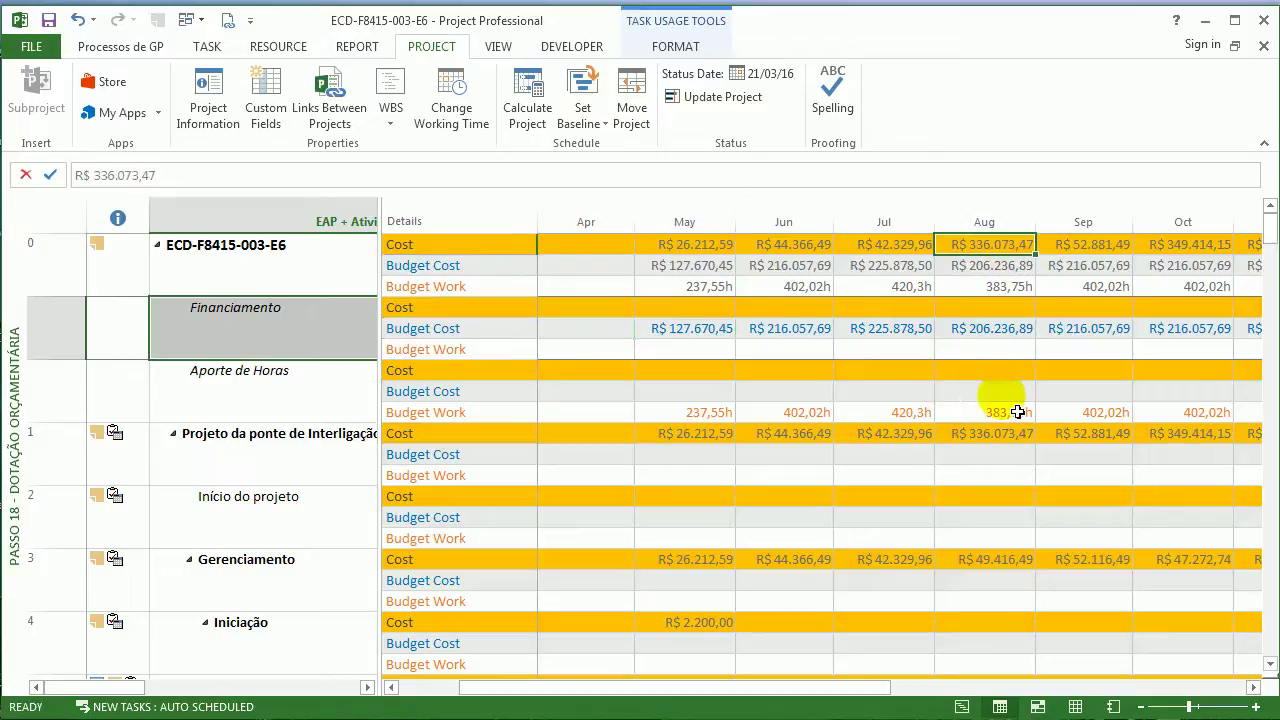
click(1000, 330)
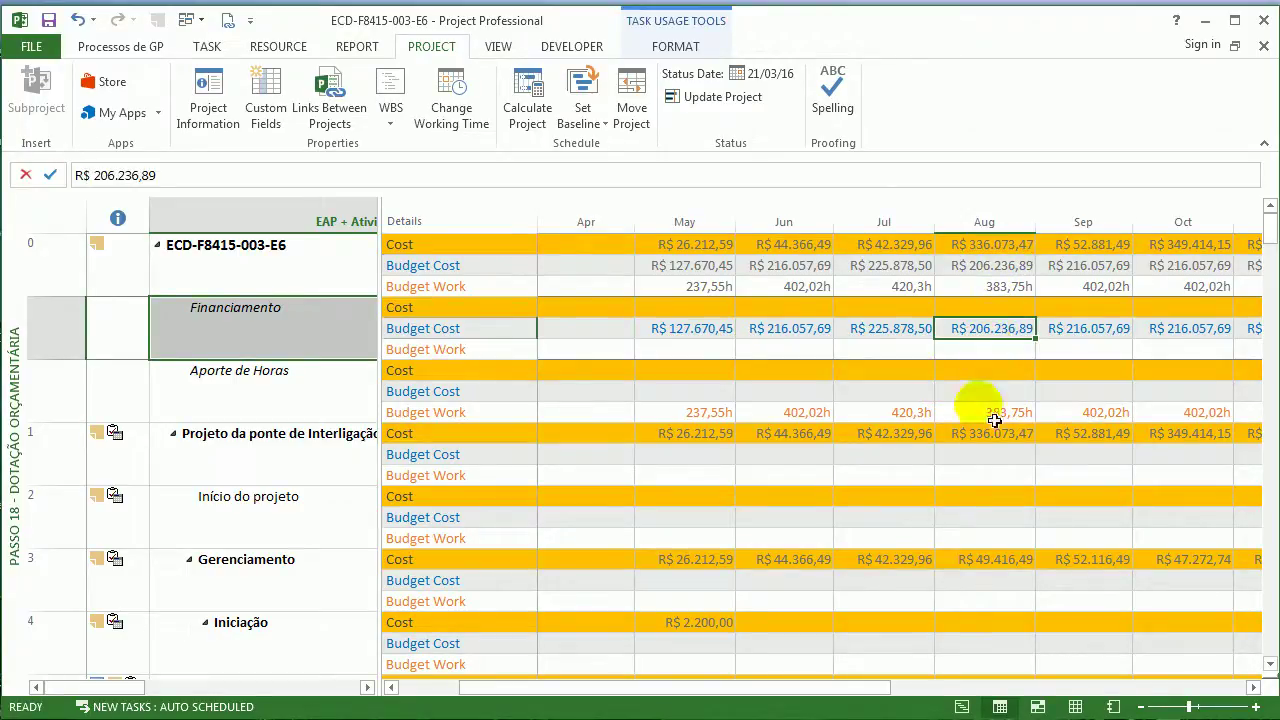
- Set the Financiamento task's Budget Cost for May to R$ 26.212,59
click(700, 335)
text(26212,5)
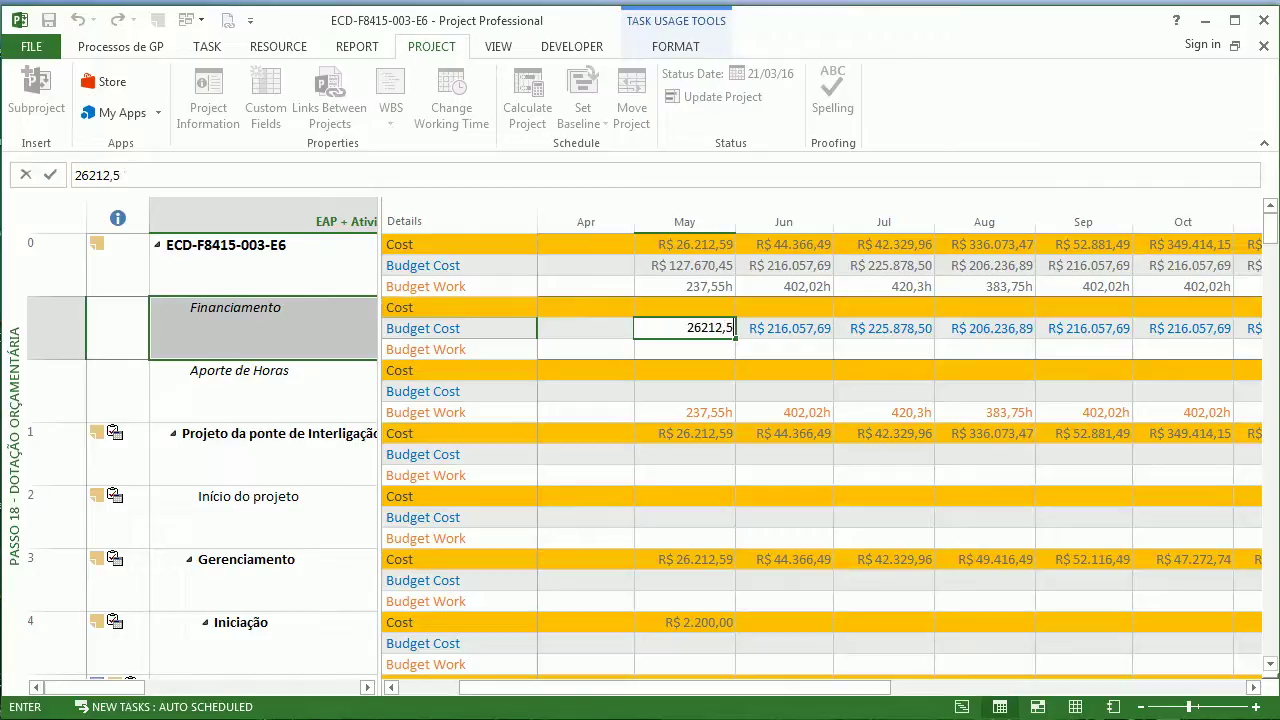
key(Return)
- Copy the project's monthly Cost values from May through March into the Financiamento task's Budget Cost row, starting in May
click(674, 247)
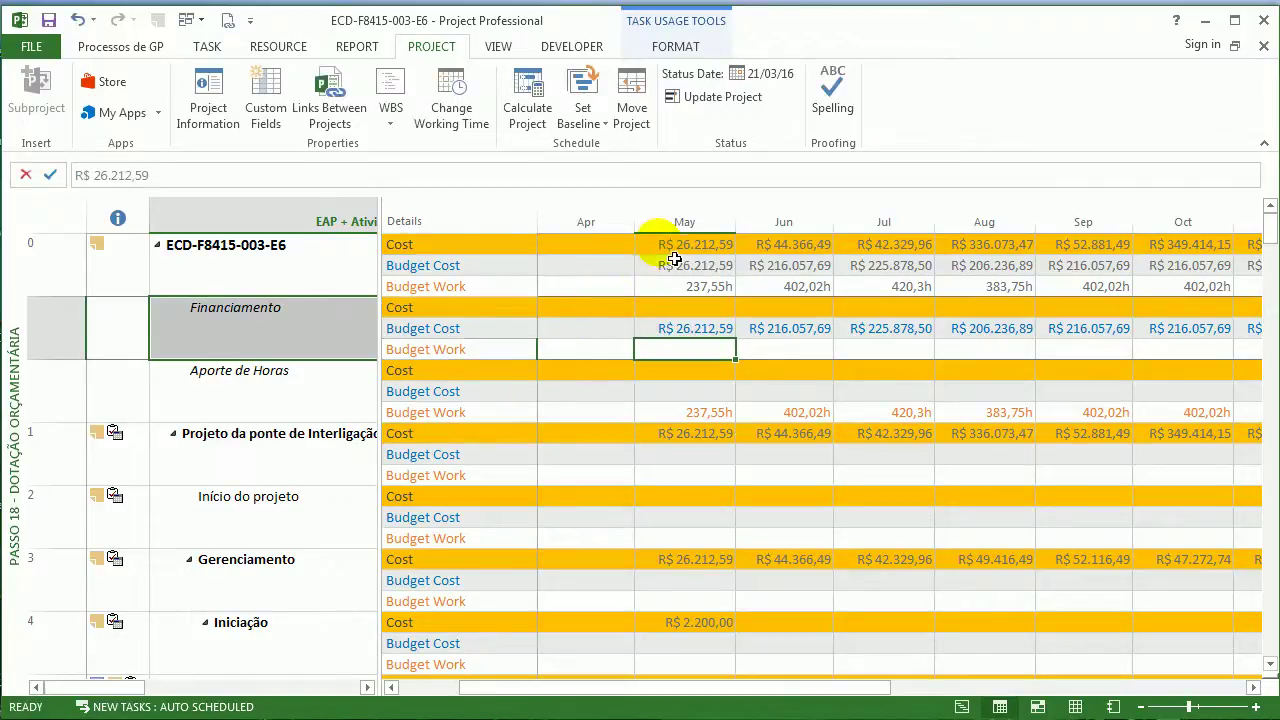
key(shift+Right)
key(shift+Right)
key(shift+Right)
key(shift+Right)
key(shift+Right)
key(shift+Right)
key(shift+Right)
key(shift+Right)
key(shift+Right)
key(shift+Right)
key(shift+Right)
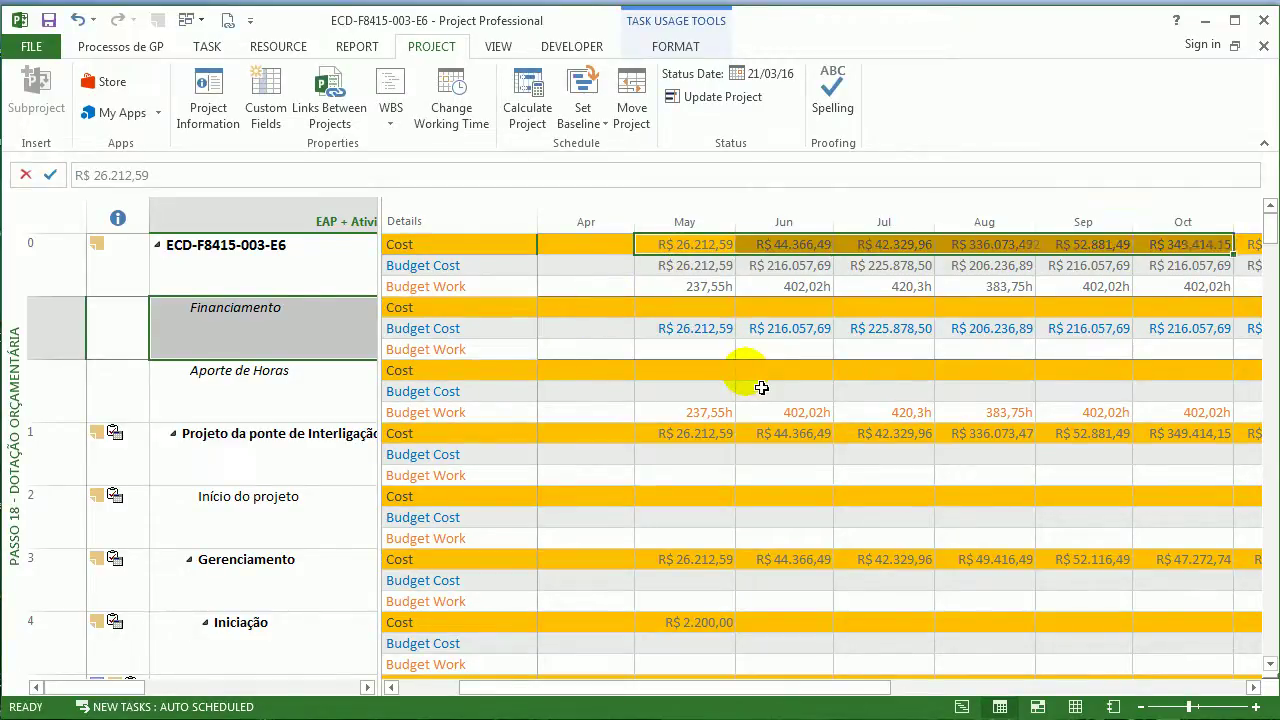
key(shift+Left)
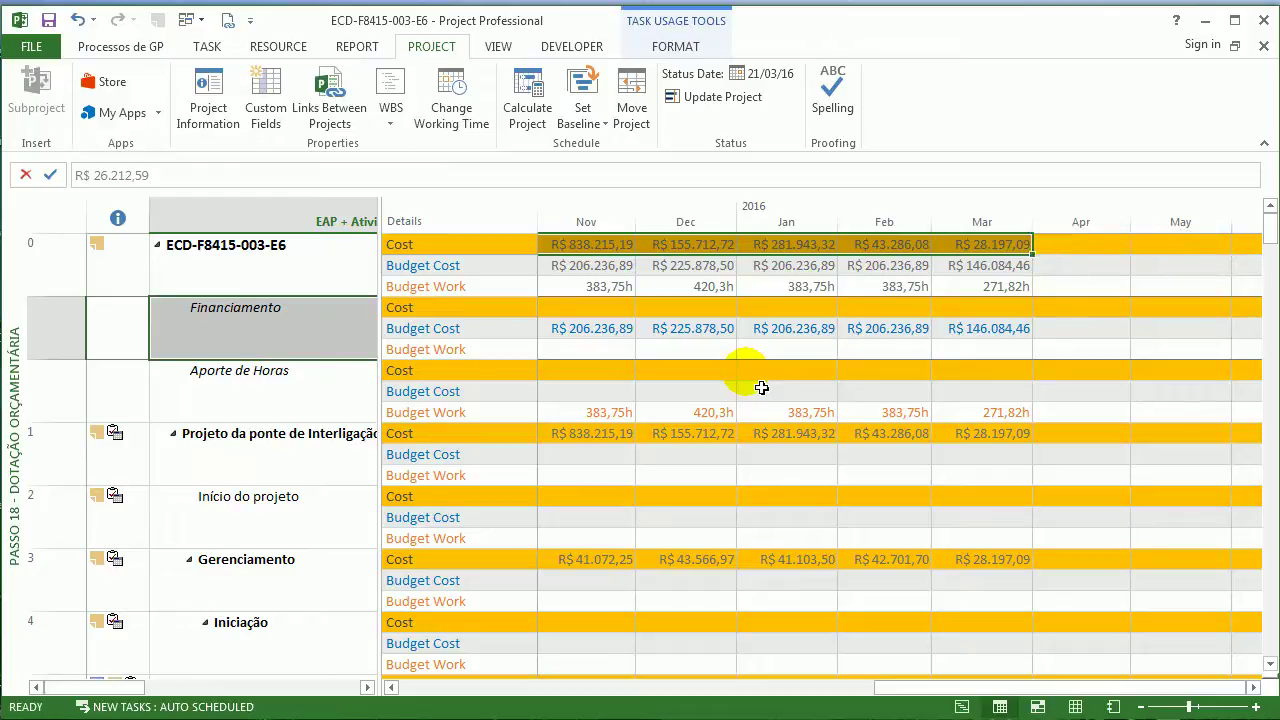
key(Down)
key(Down)
key(Down)
key(Down)
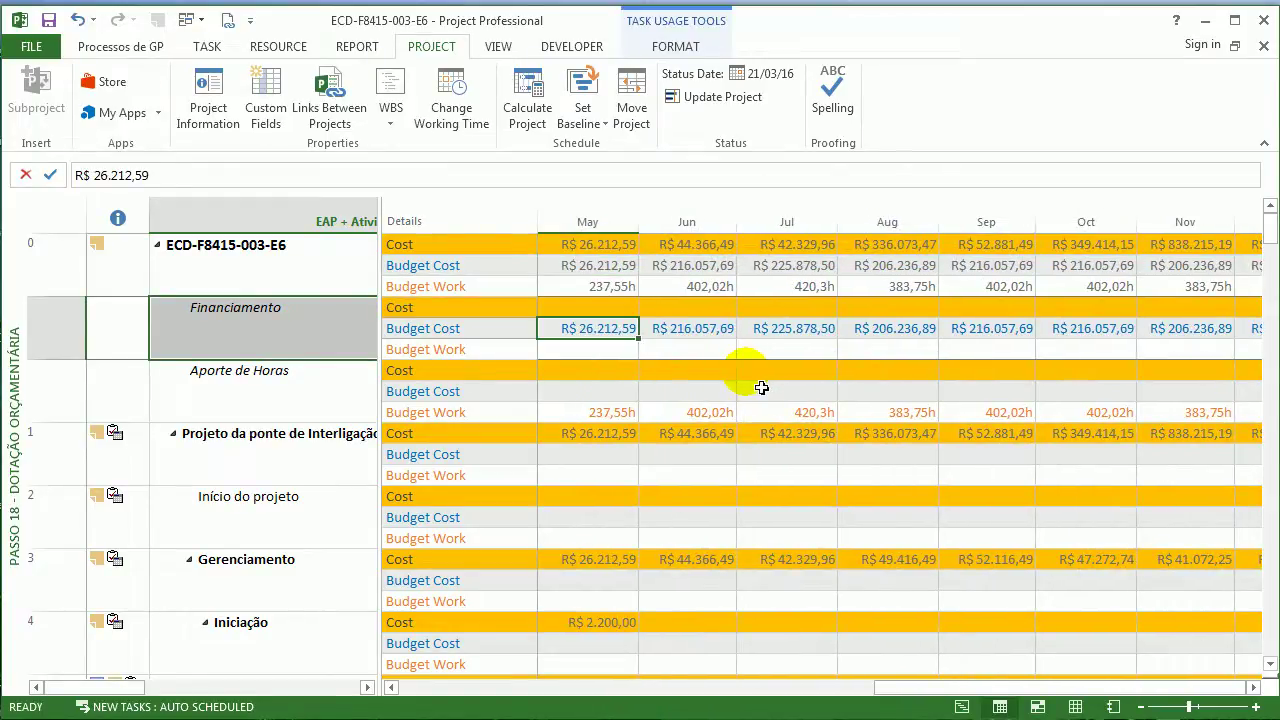
key(ctrl+v)
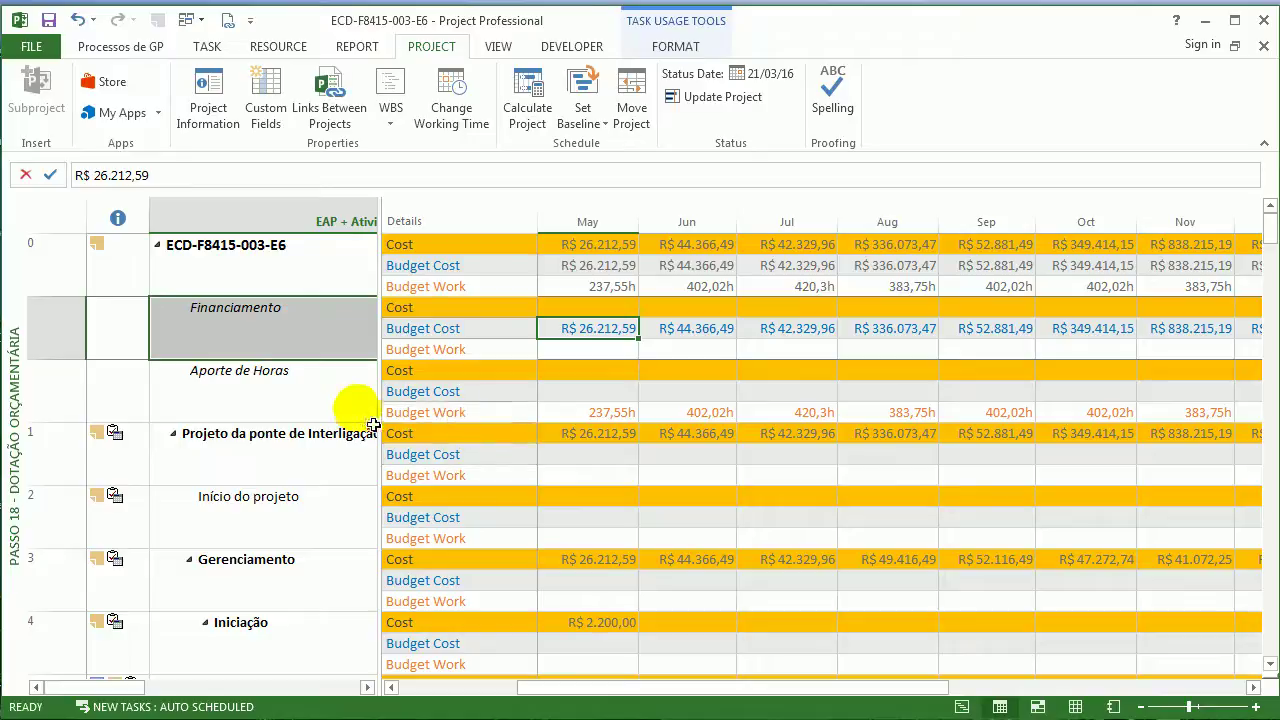
- Add the Work row to the details shown in the timephased grid
click(438, 421)
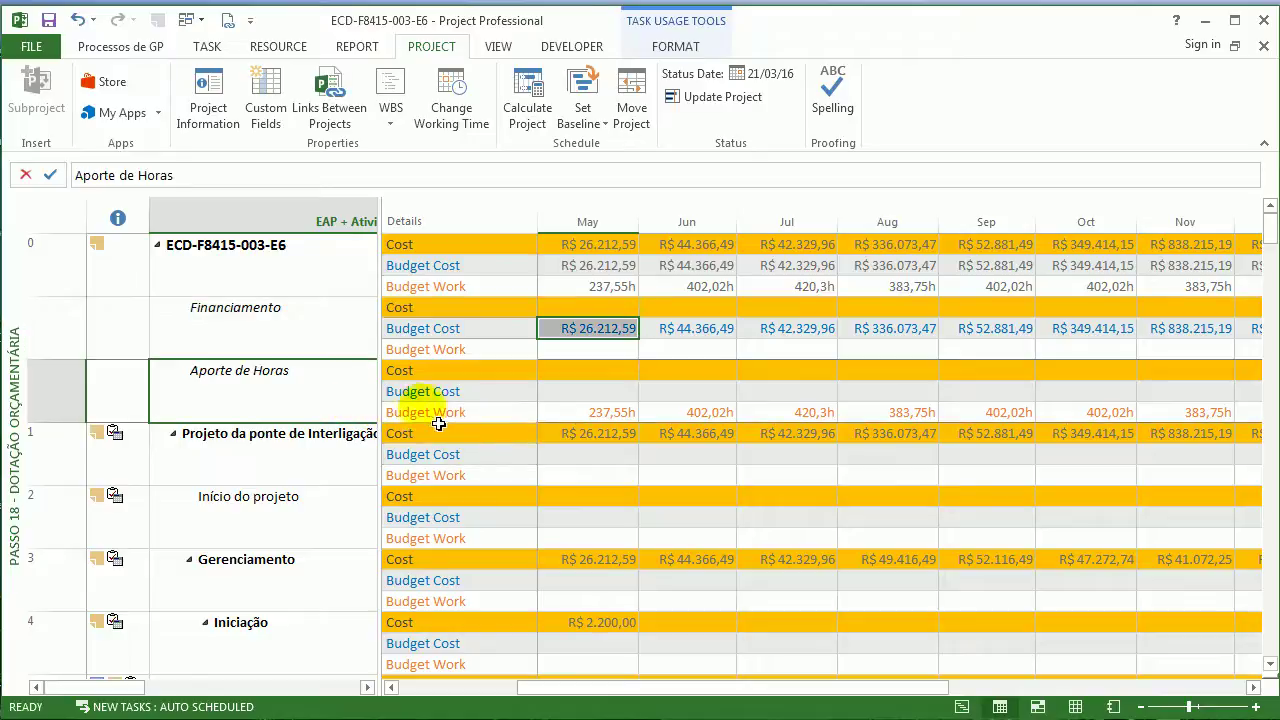
right_click(460, 334)
click(505, 372)
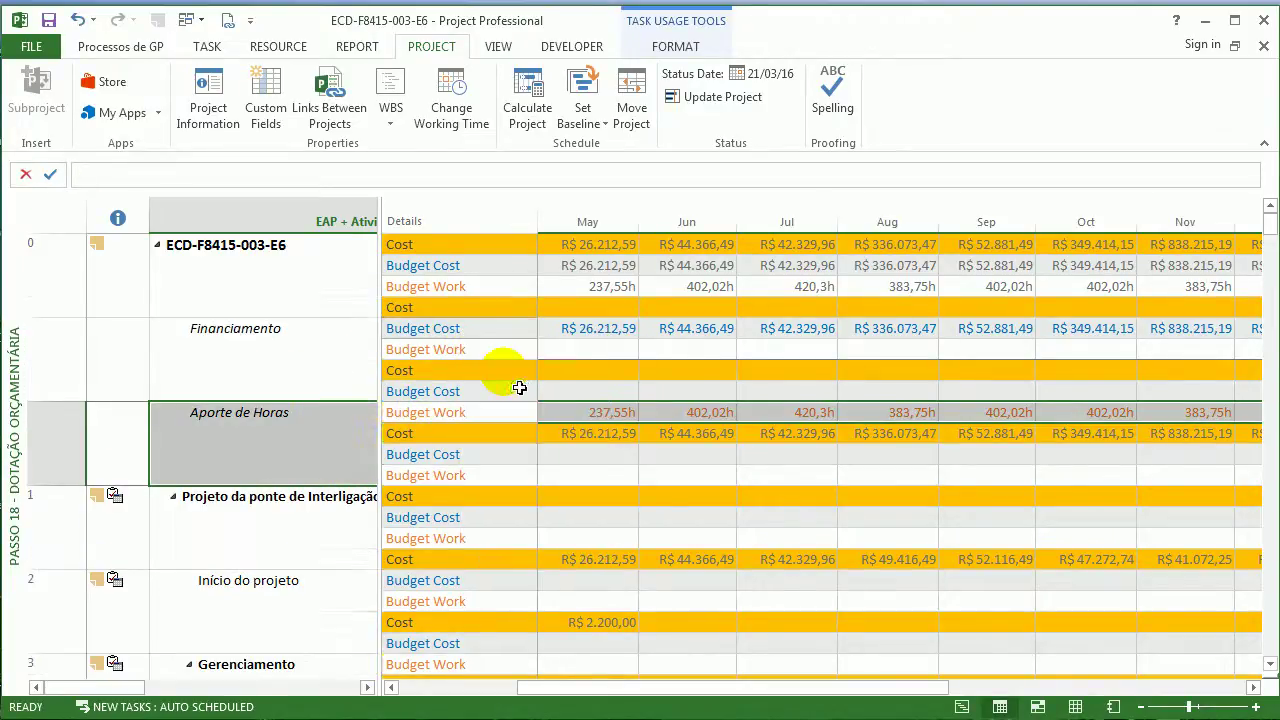
- Compare the project's Work for May and September with the Budget Work of Aporte de Horas
click(596, 310)
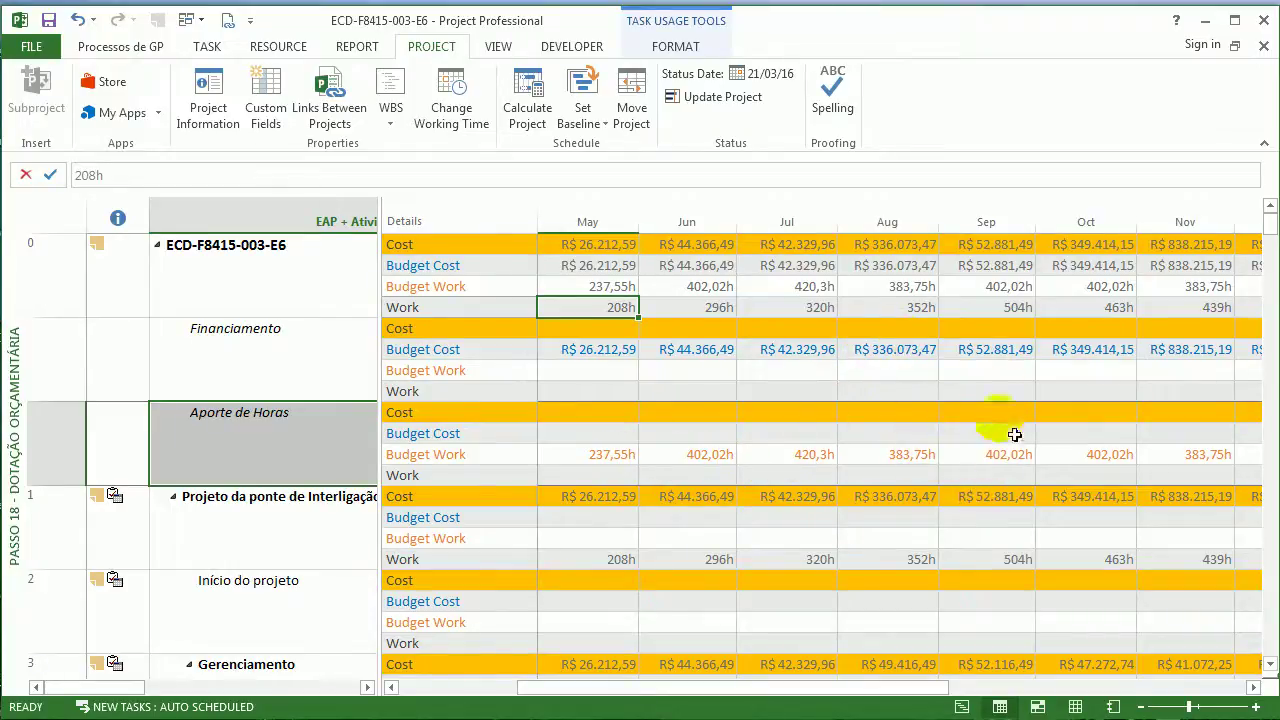
click(1008, 307)
click(1005, 454)
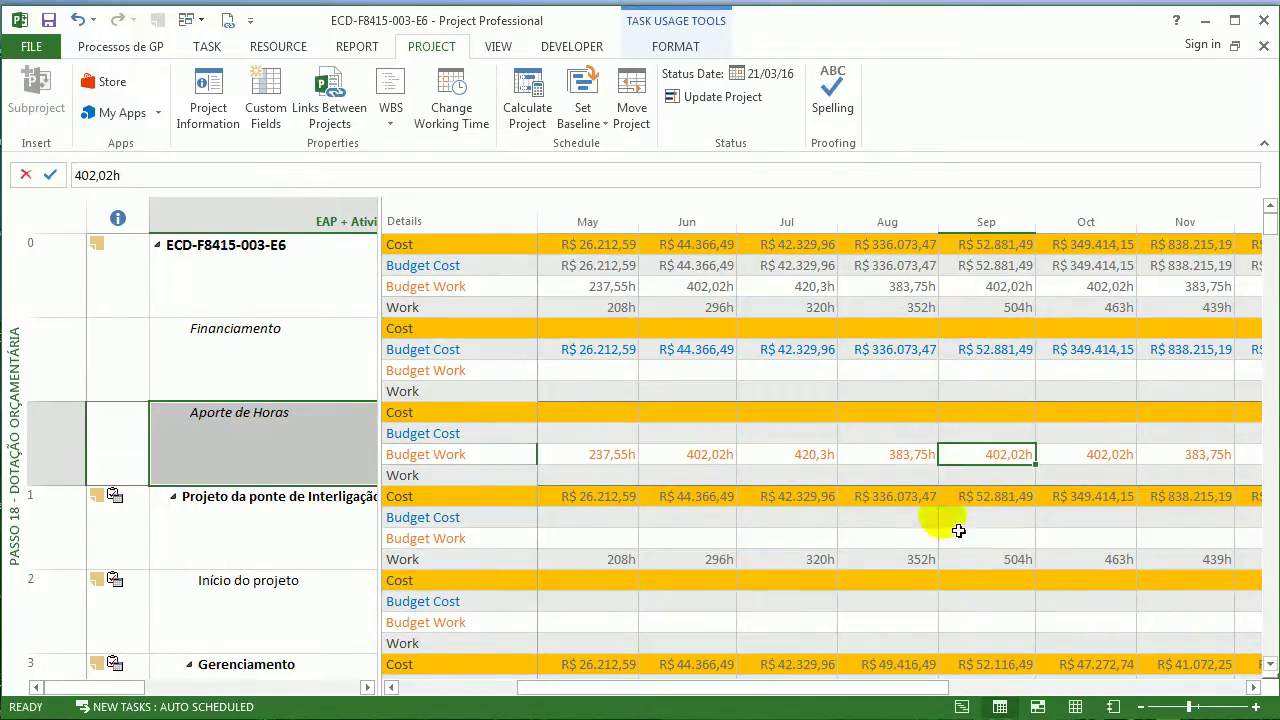
- Copy the project's monthly Work values from May through March into the Aporte de Horas Budget Work row, starting in May
click(626, 309)
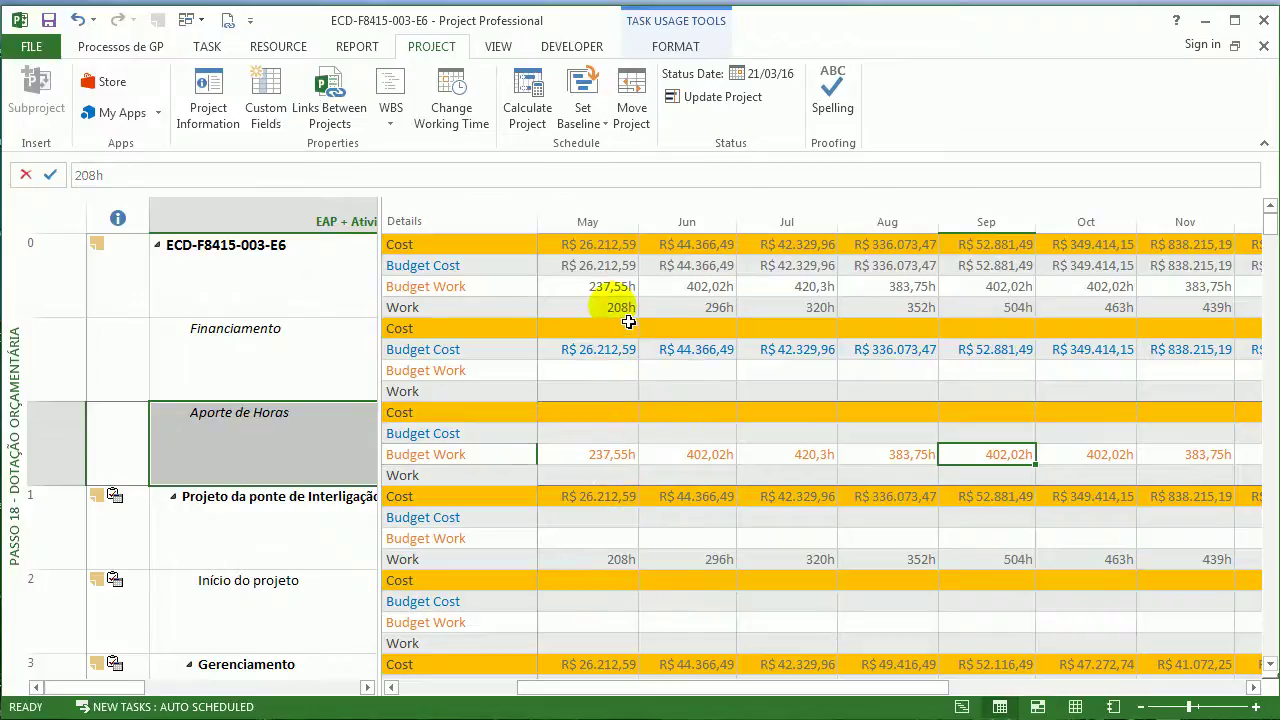
key(shift+Right)
key(shift+Right)
key(shift+Right)
key(shift+Right)
key(shift+Right)
key(shift+Right)
key(shift+Right)
key(shift+Right)
key(shift+Right)
key(shift+Right)
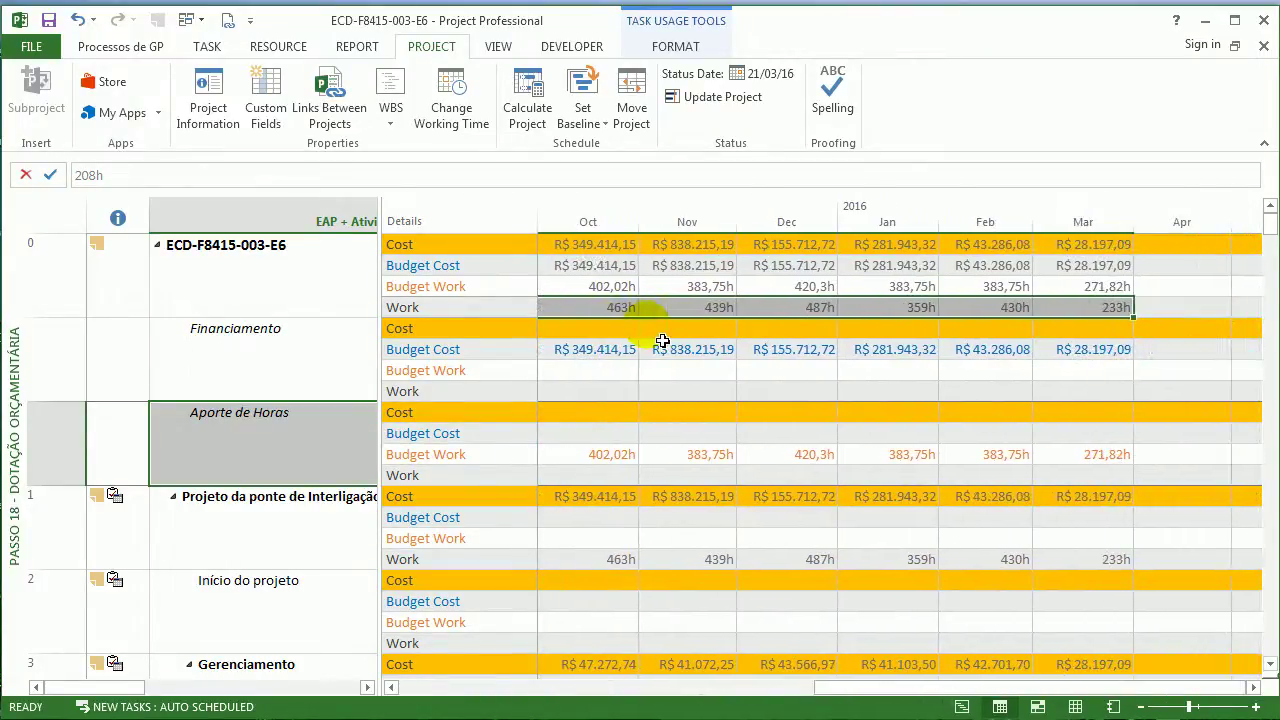
key(Down)
key(Down)
key(Down)
key(Down)
key(Down)
key(Down)
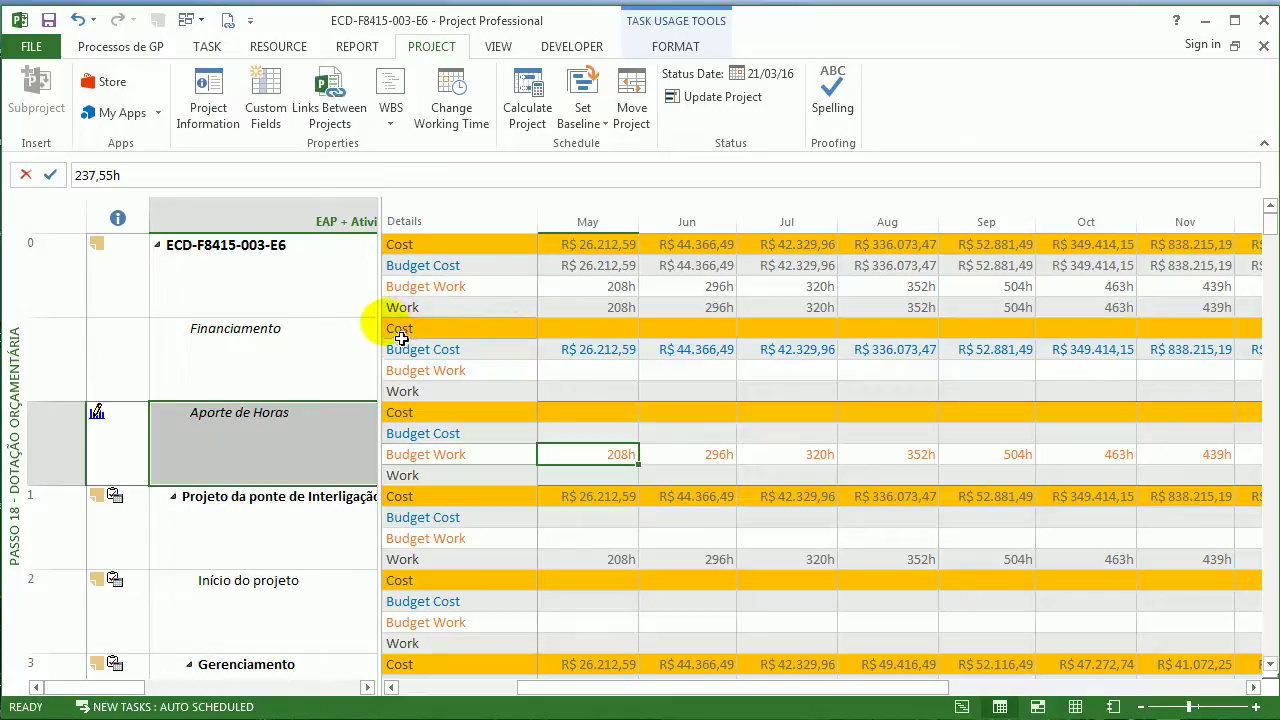
- Widen the task table and check the Aporte de horas and Financiamento totals against the project's monthly Work and Cost
drag(399, 340, 841, 414)
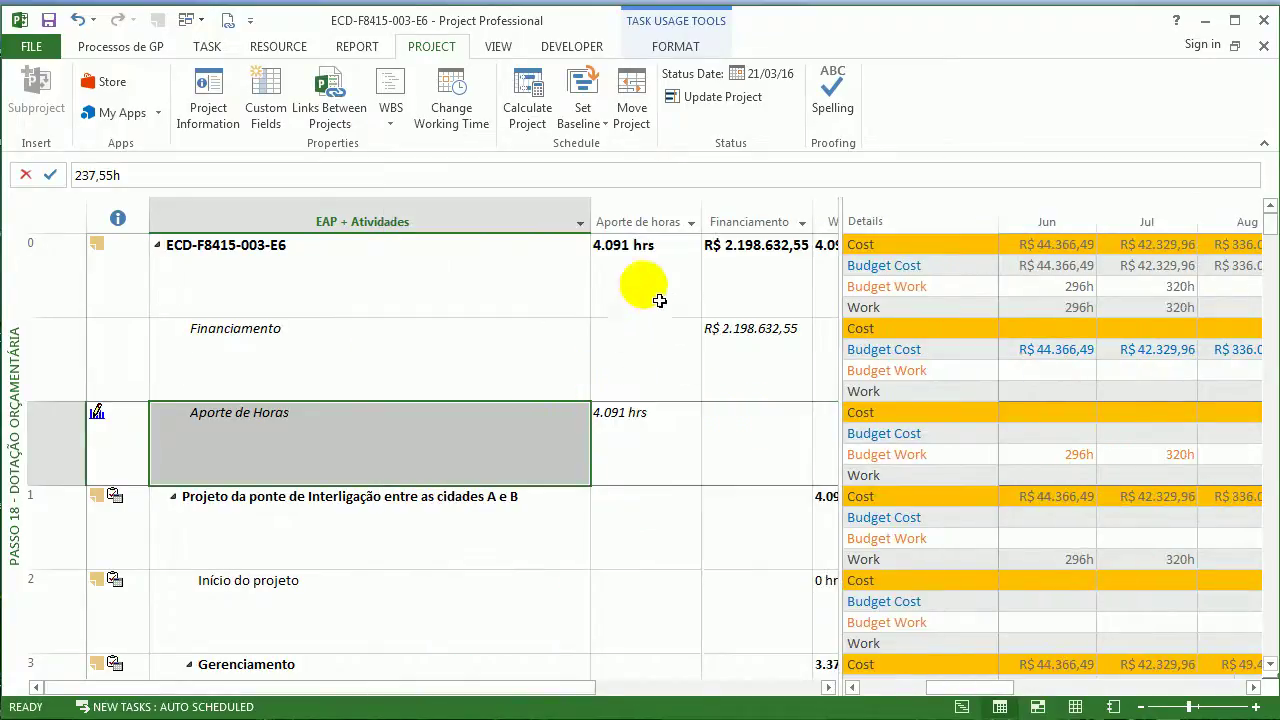
click(650, 355)
click(645, 282)
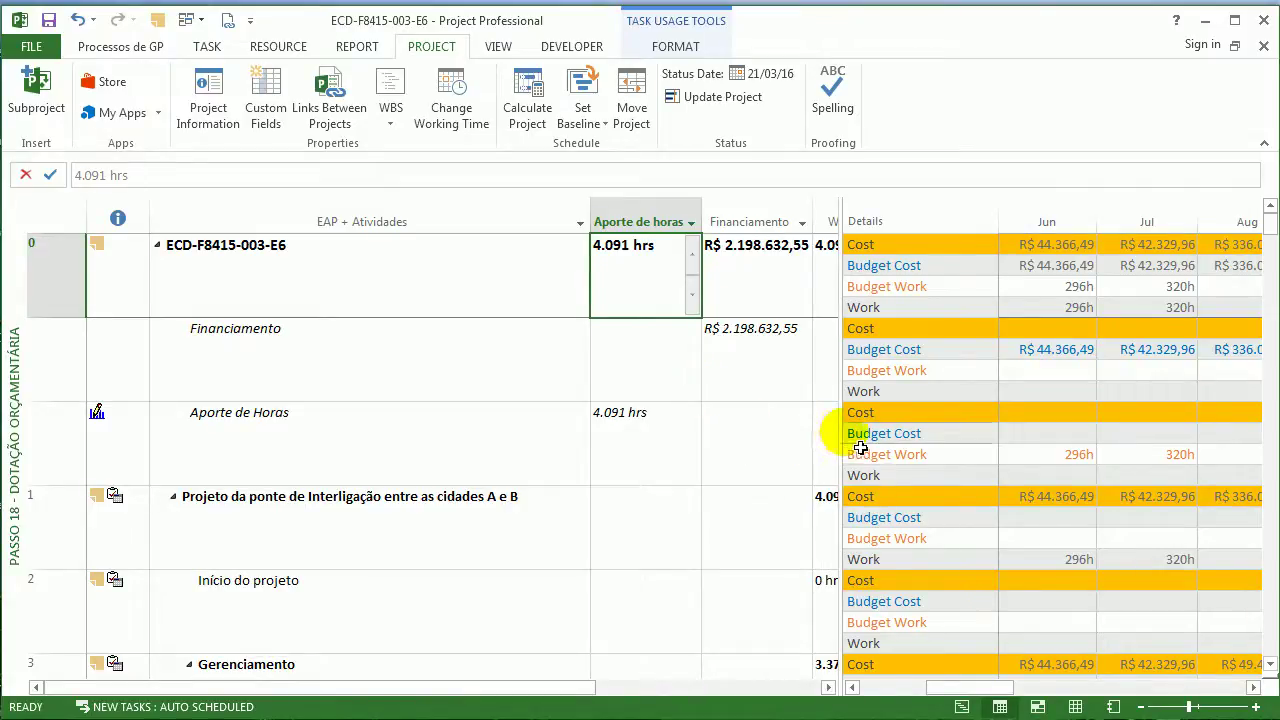
drag(854, 445, 768, 445)
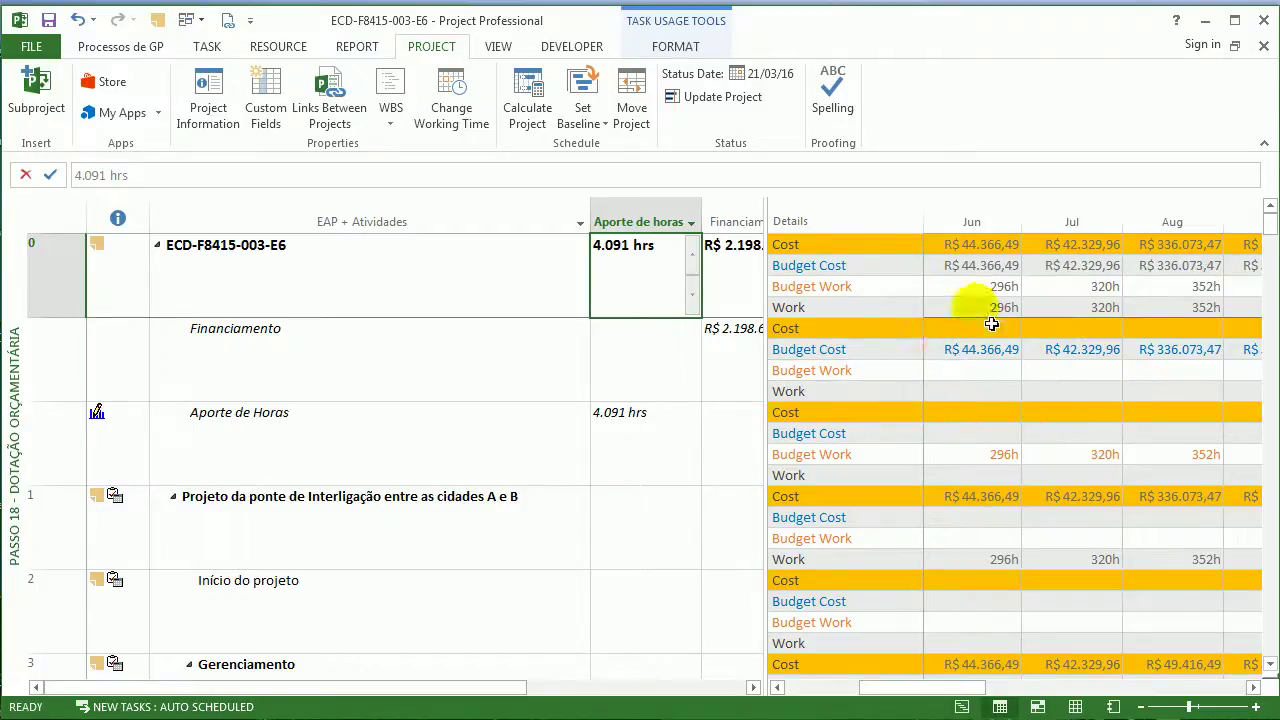
drag(778, 374, 812, 368)
click(1030, 248)
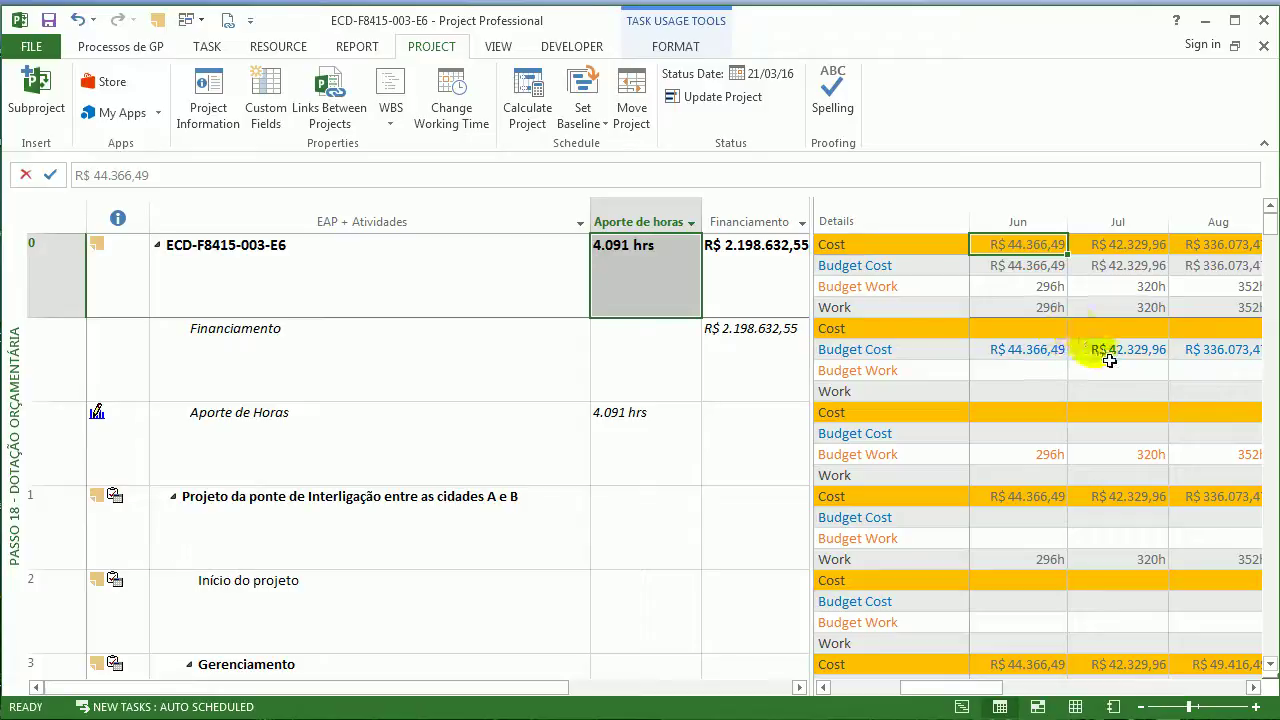
click(1105, 245)
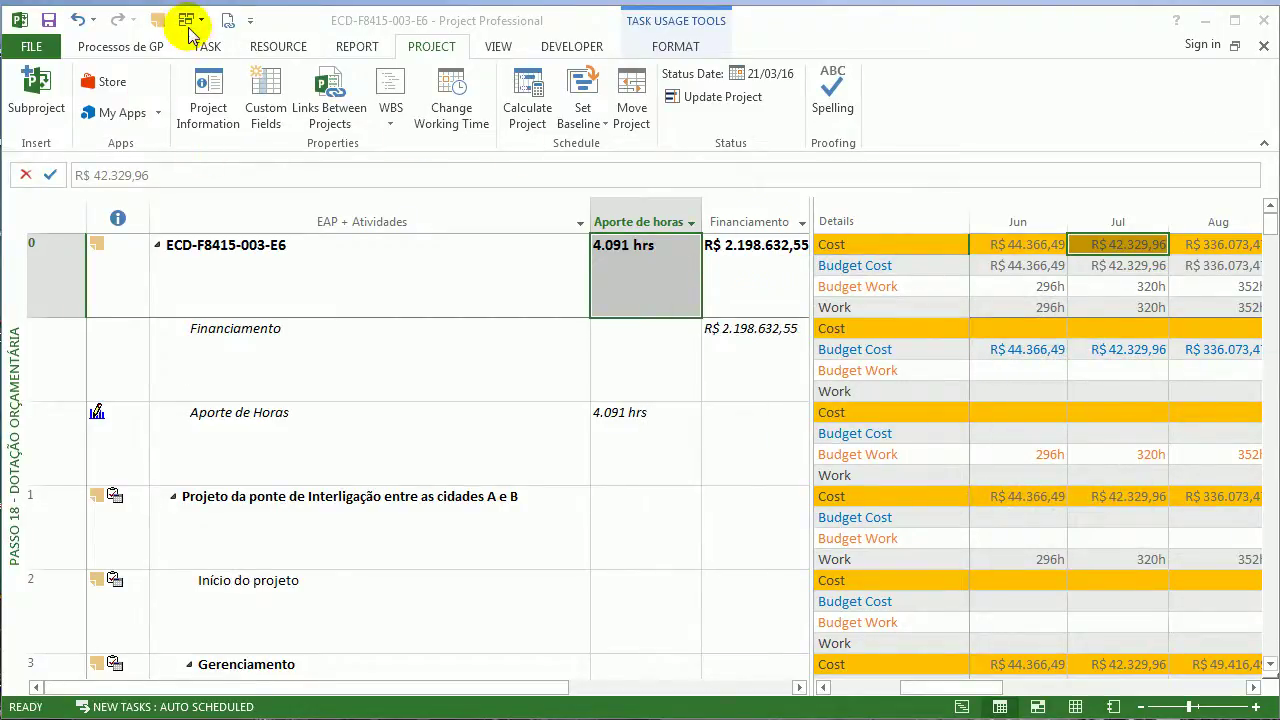
- Switch to the Pool de Recursos file and apply the Passo 19 - Apresentar a Adotação Orçamentária view
click(186, 20)
click(280, 68)
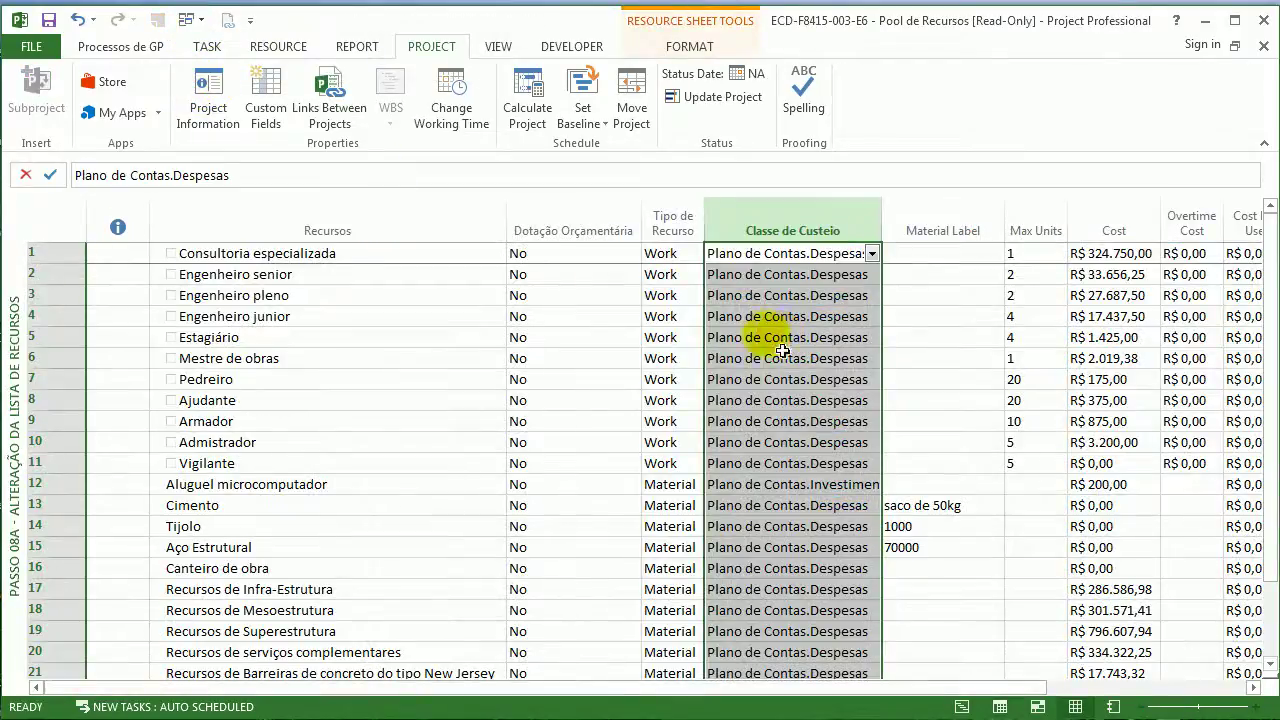
click(554, 316)
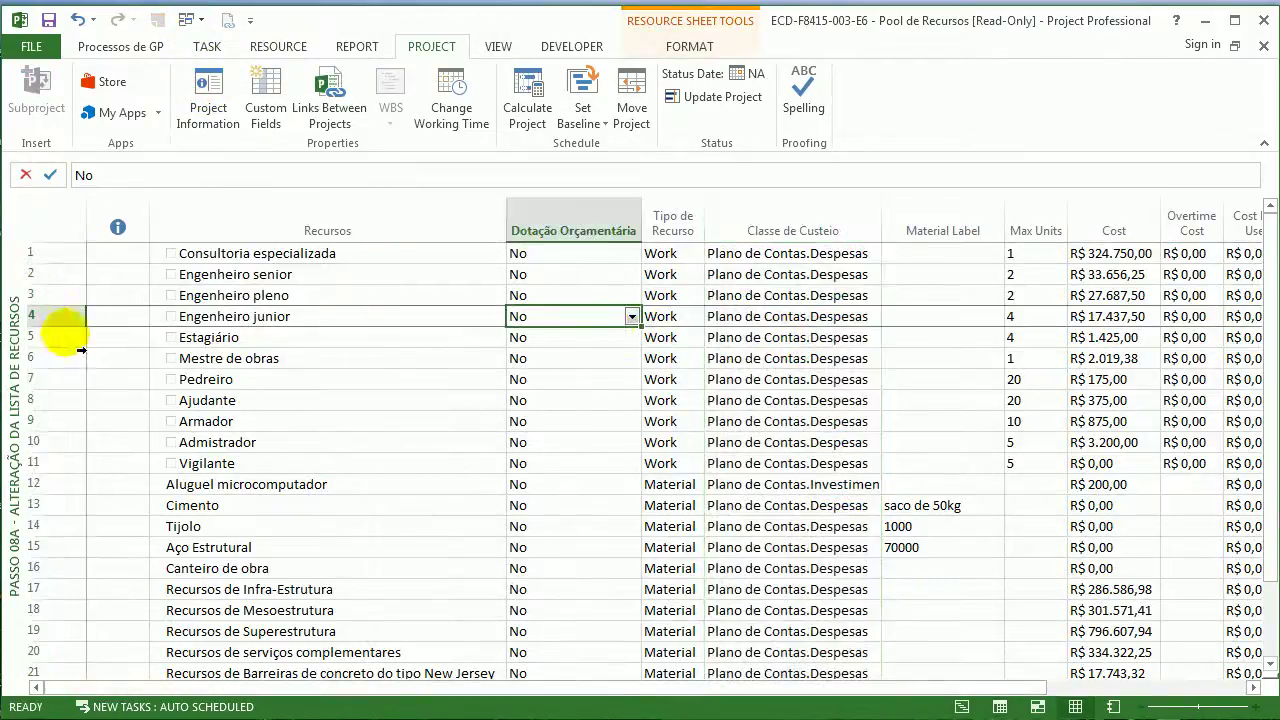
right_click(22, 328)
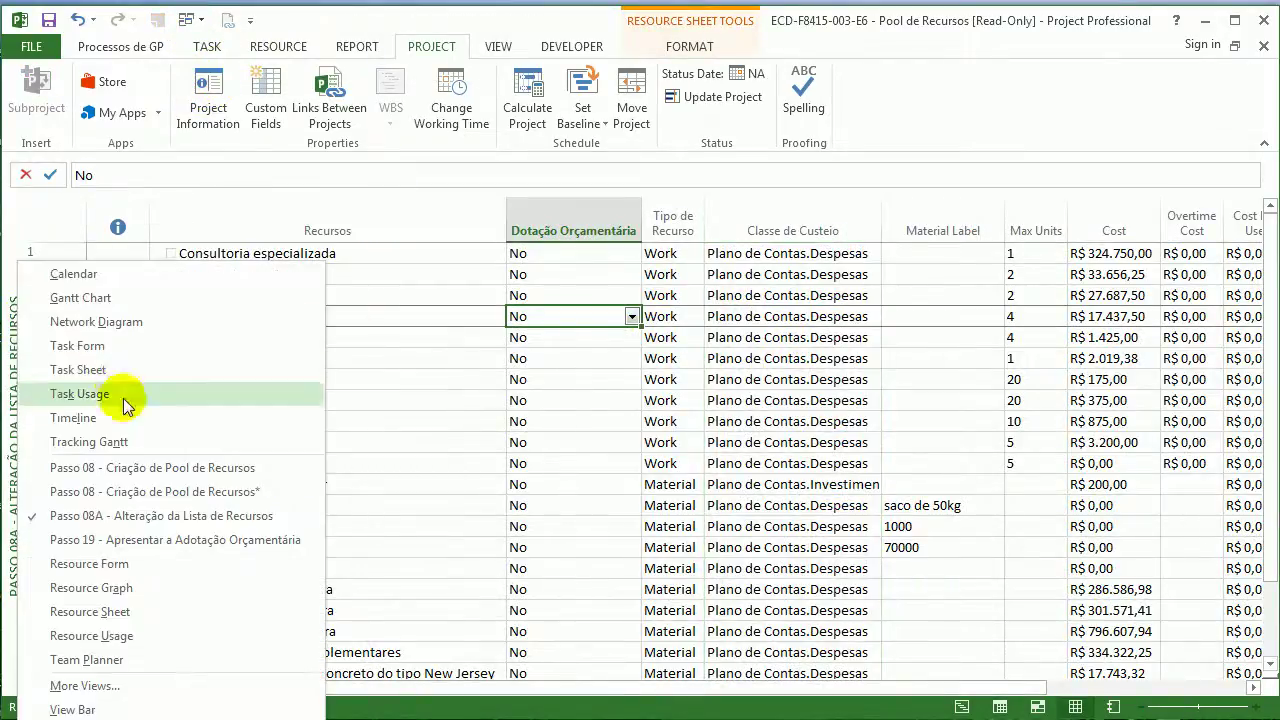
click(134, 539)
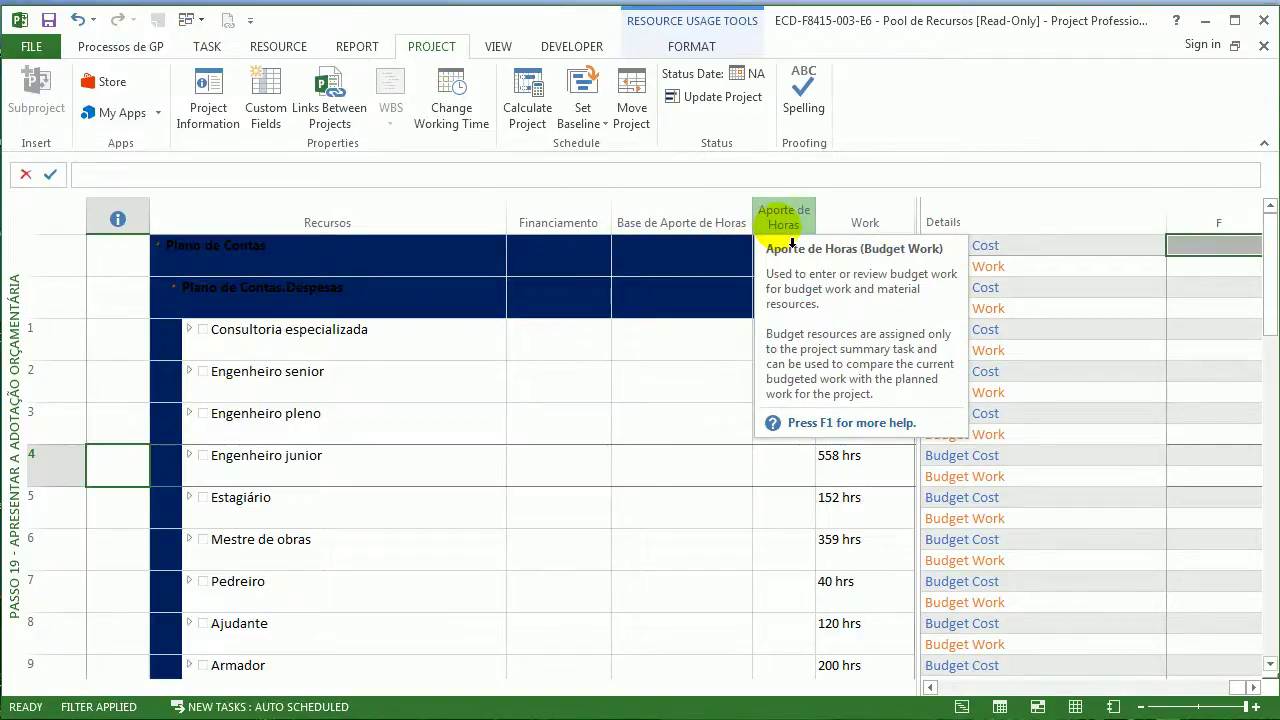
- Widen the resource table and insert a Baseline Budget Cost field before Budget Cost in the Passo 19 - Apresentar Adotação Orçamentária table definition
drag(929, 251, 1018, 252)
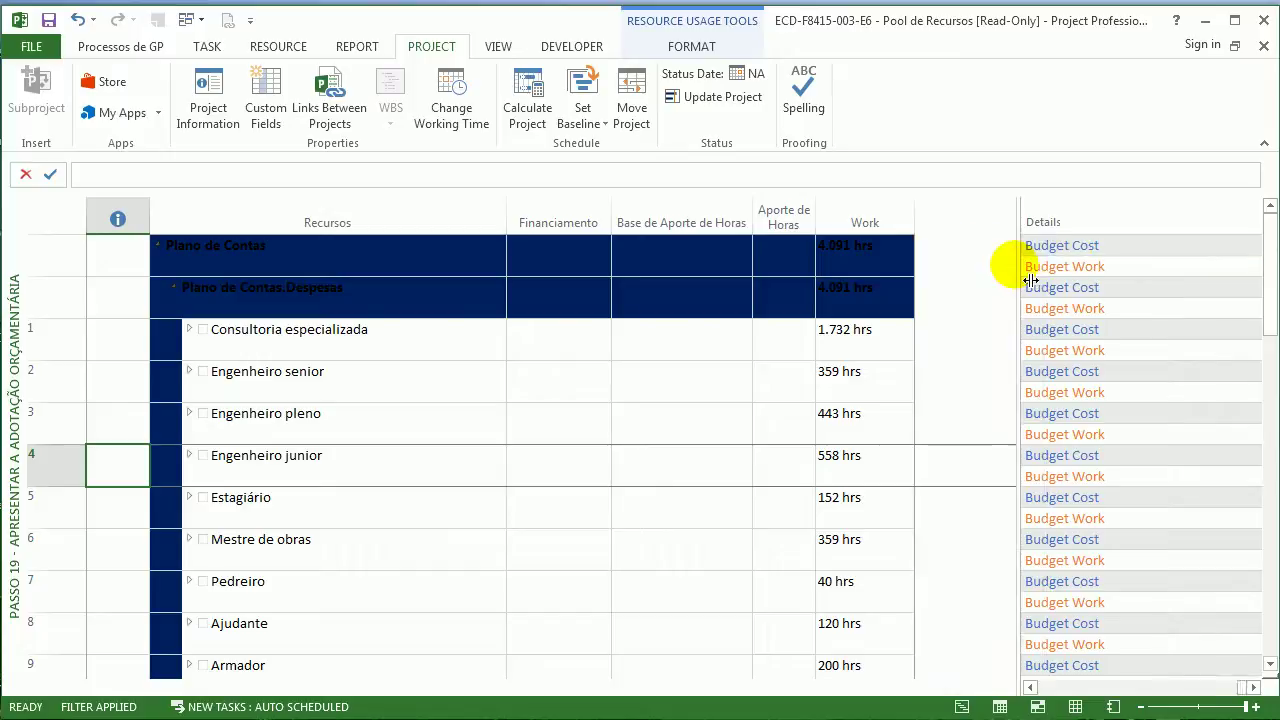
click(498, 46)
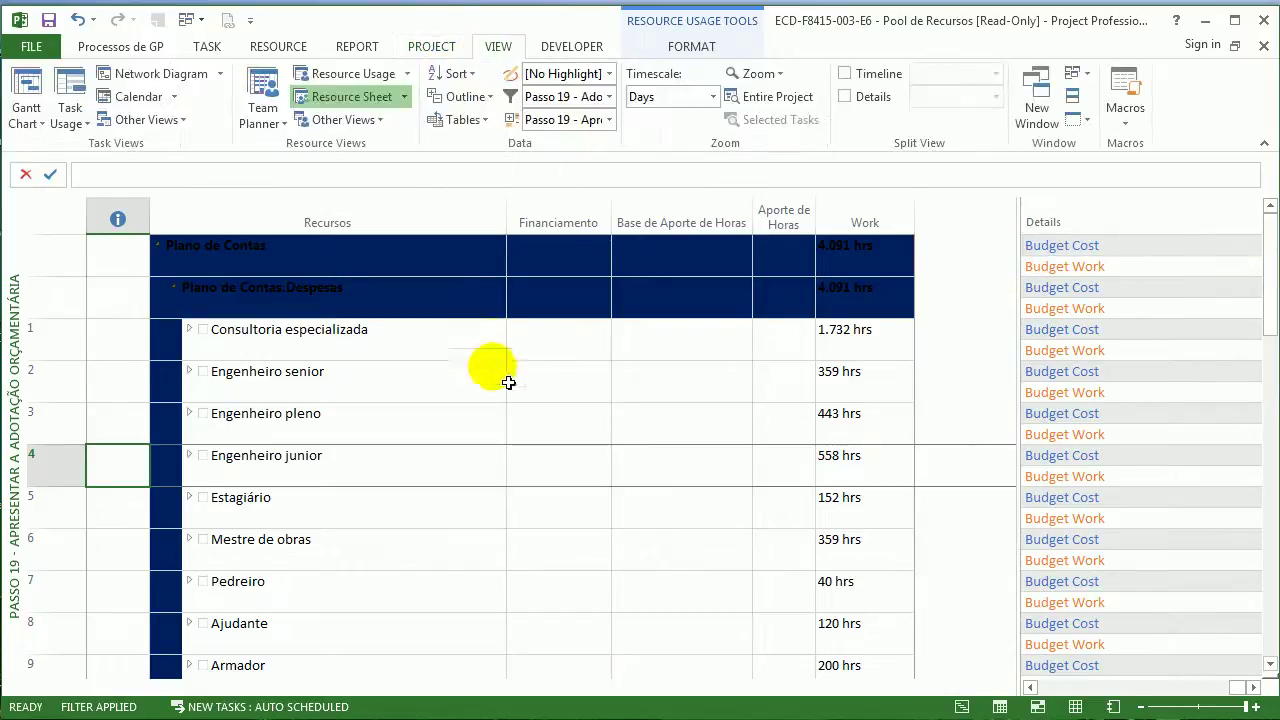
click(480, 119)
click(490, 506)
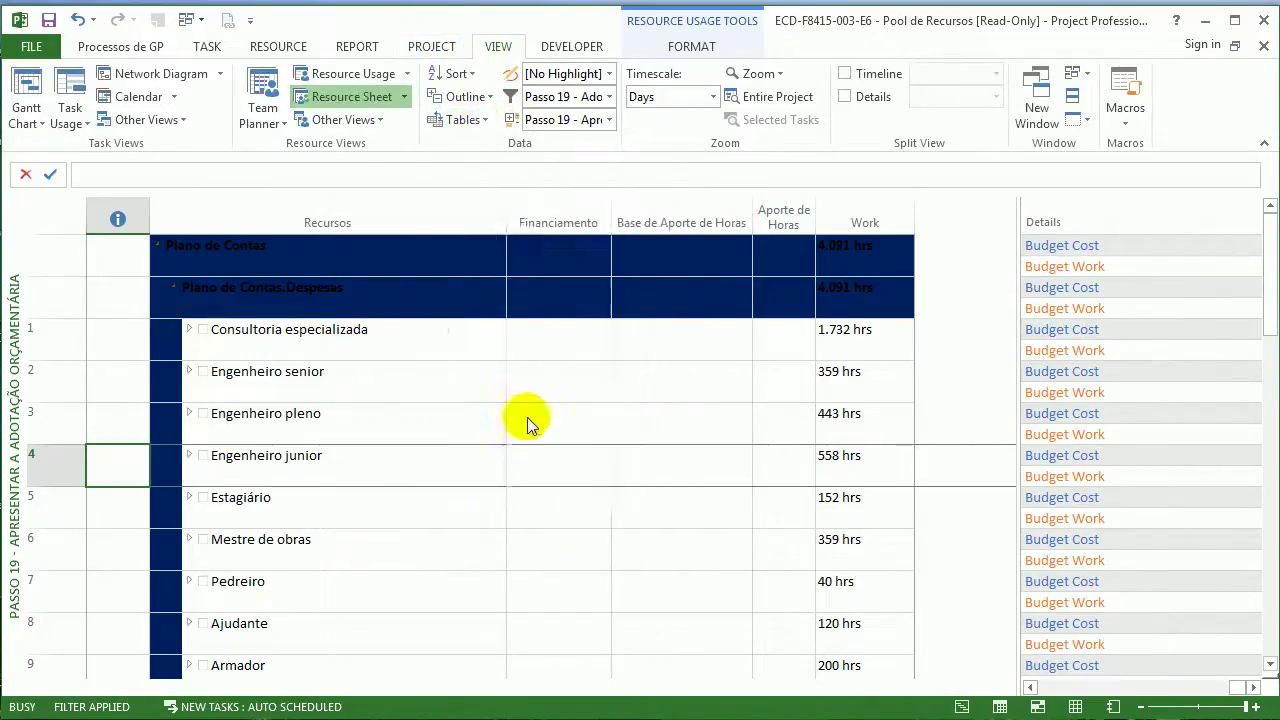
click(796, 334)
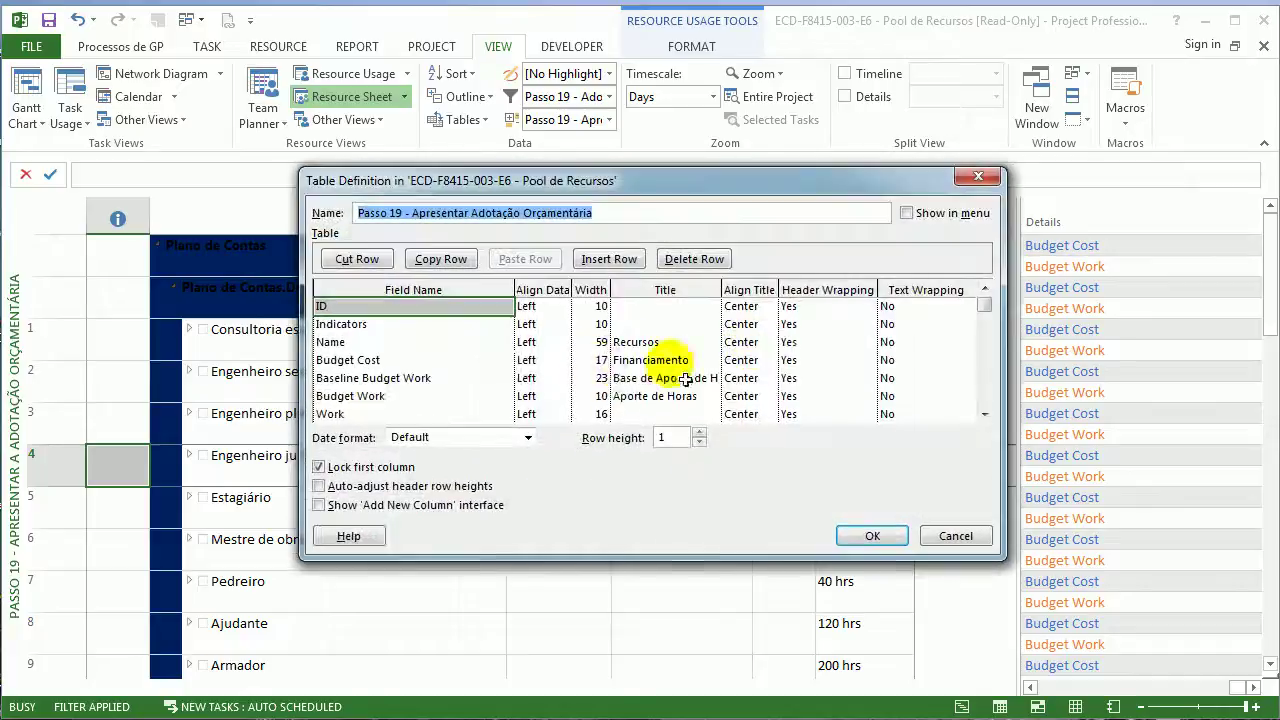
click(393, 328)
key(Down)
key(Down)
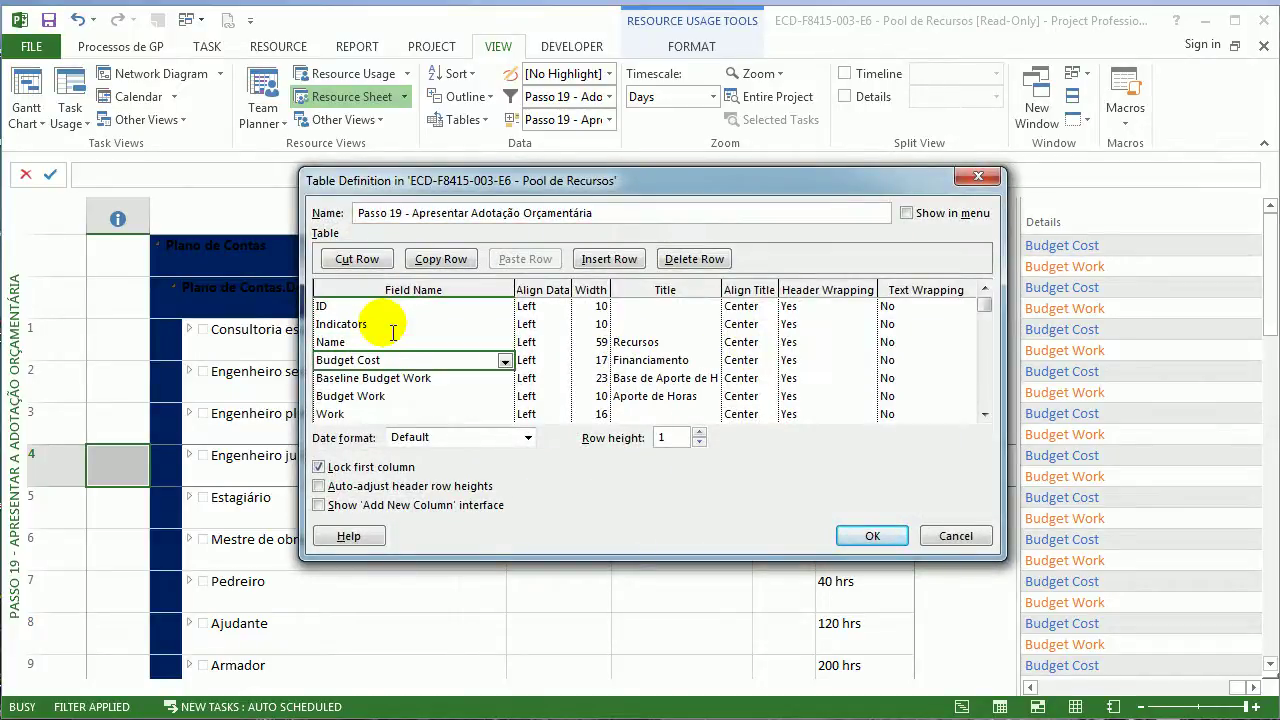
key(Insert)
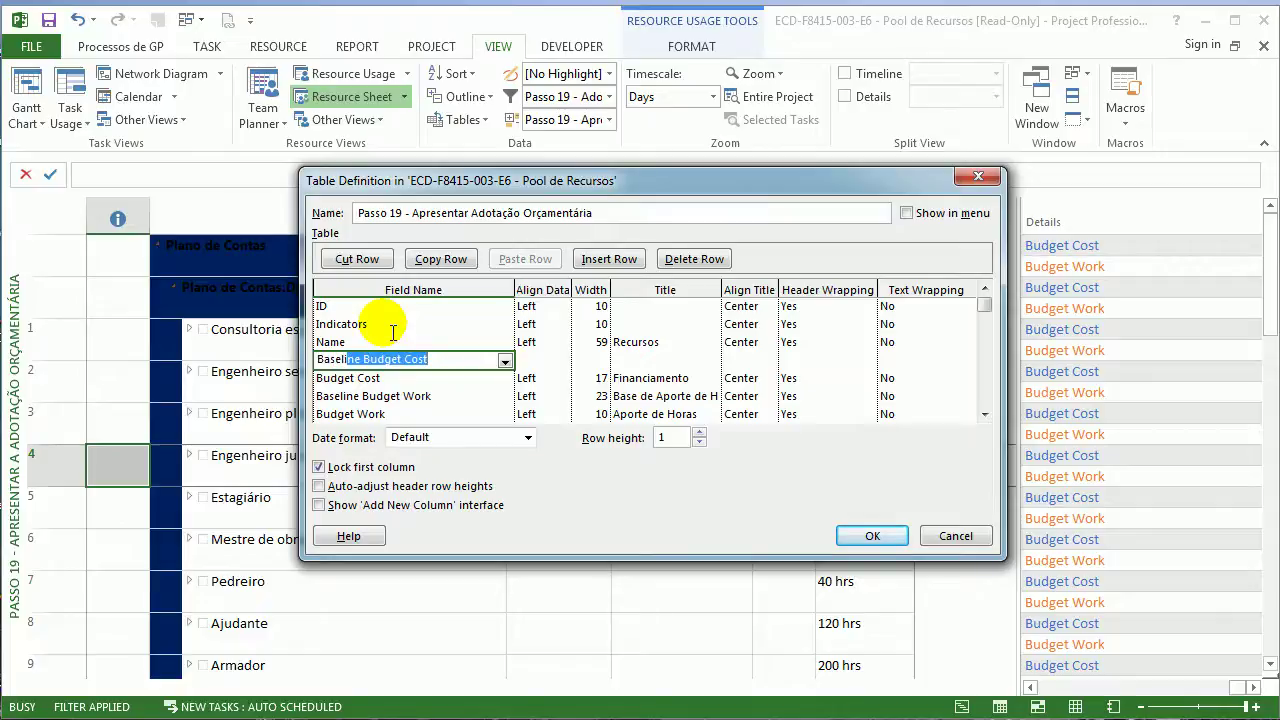
text(Baseli)
key(Return)
key(Down)
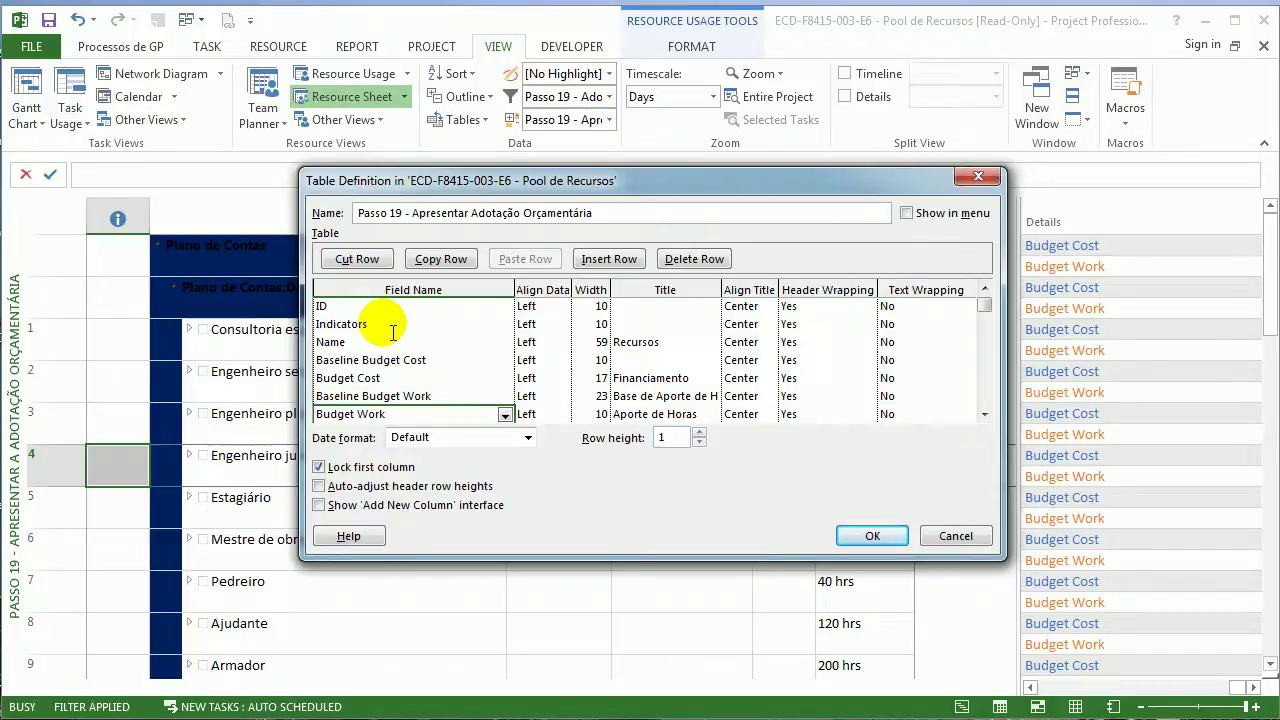
- Review the table definition's remaining fields, save it and apply the table to the view
key(Down)
key(Down)
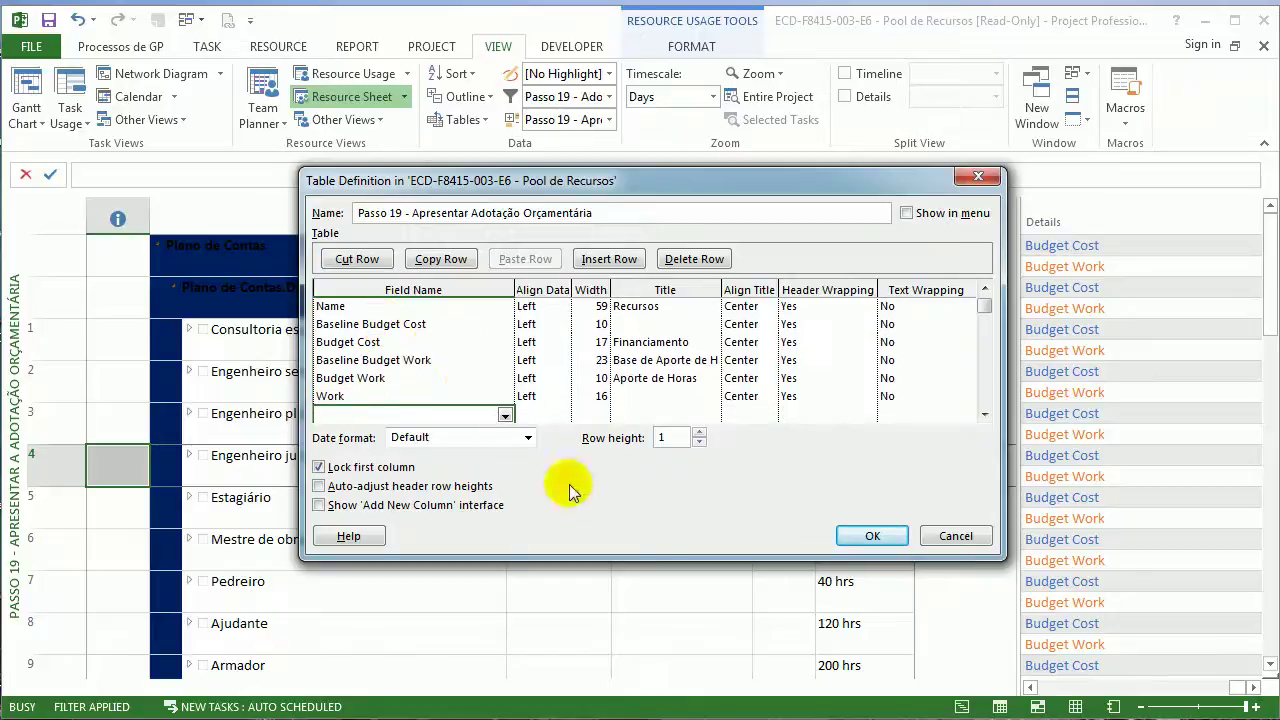
click(872, 536)
click(712, 467)
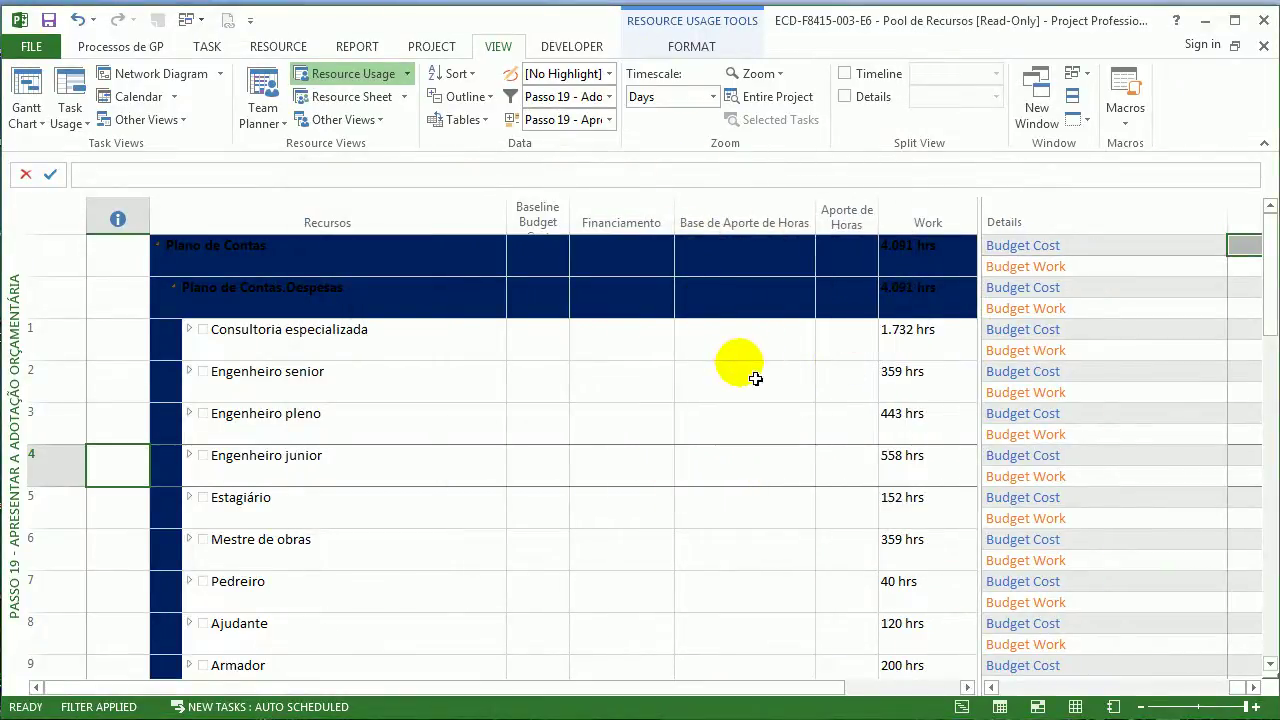
- Examine the definition of the Passo 19 - Adotação Orçamentária filter and close it without changes
click(609, 97)
click(590, 449)
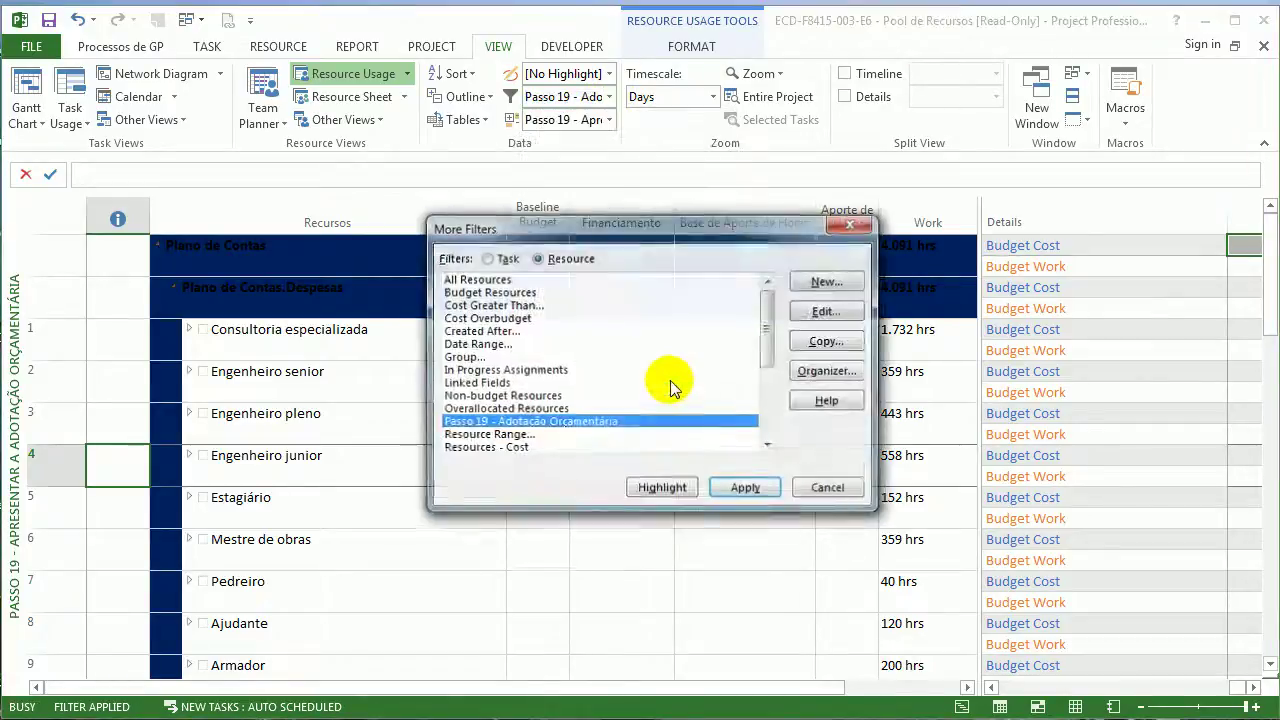
click(848, 314)
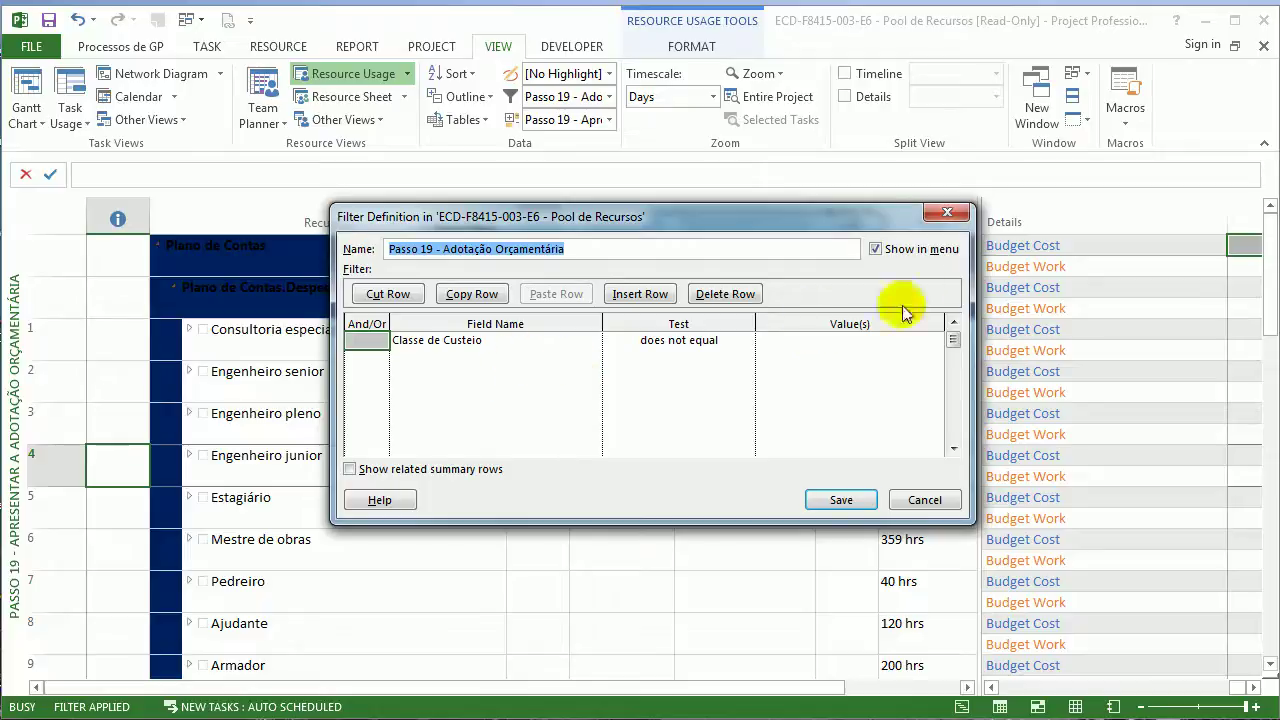
click(946, 210)
click(852, 223)
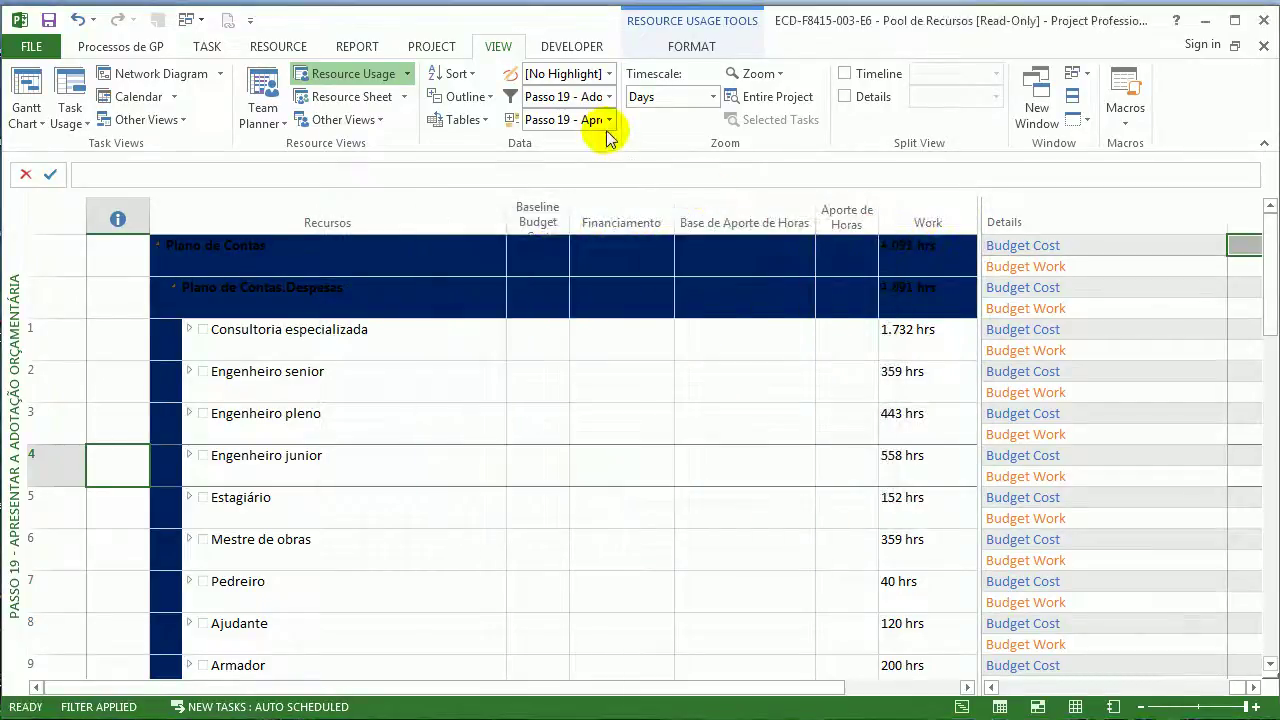
- Examine the definition of the Passo 19 - Apresentar a adotação orçamentária group and close it without changes
click(608, 119)
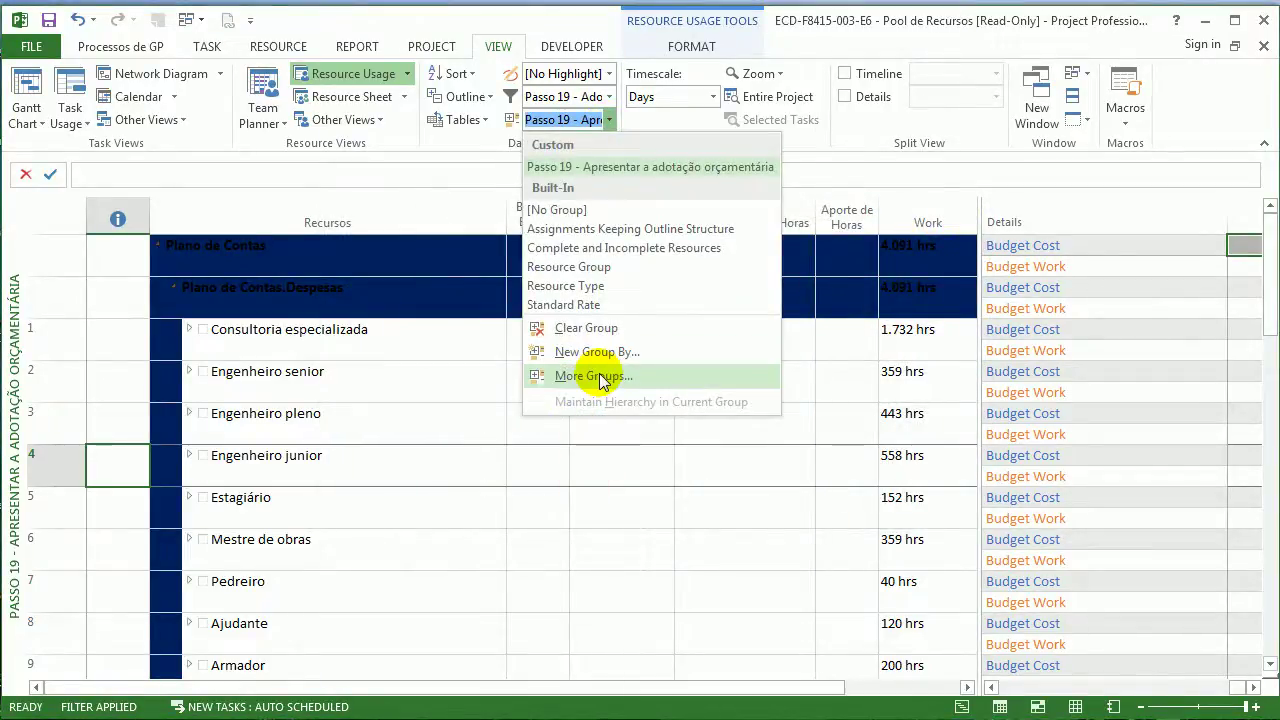
click(596, 376)
click(795, 315)
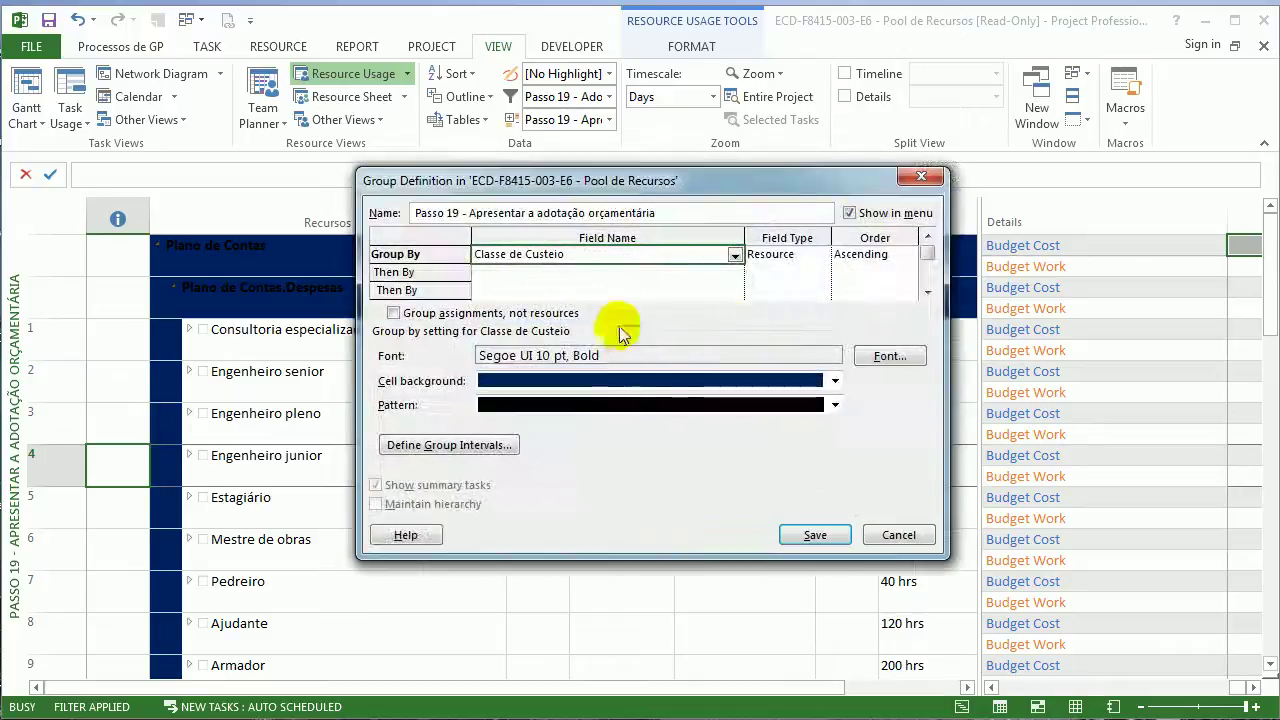
click(818, 225)
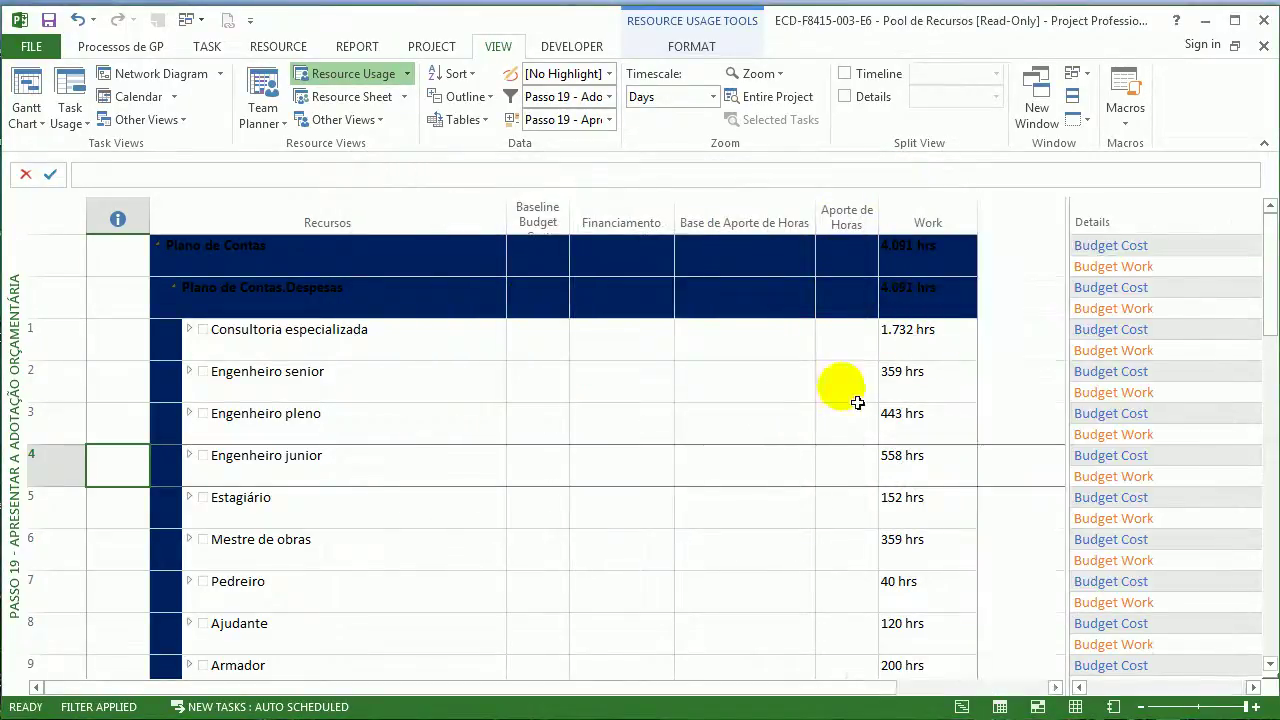
- Shrink the resource table to the Base de Aporte de Horas column and narrow the Details column to give the timephased grid more room
scroll(737, 366, down, 10)
scroll(747, 378, up, 10)
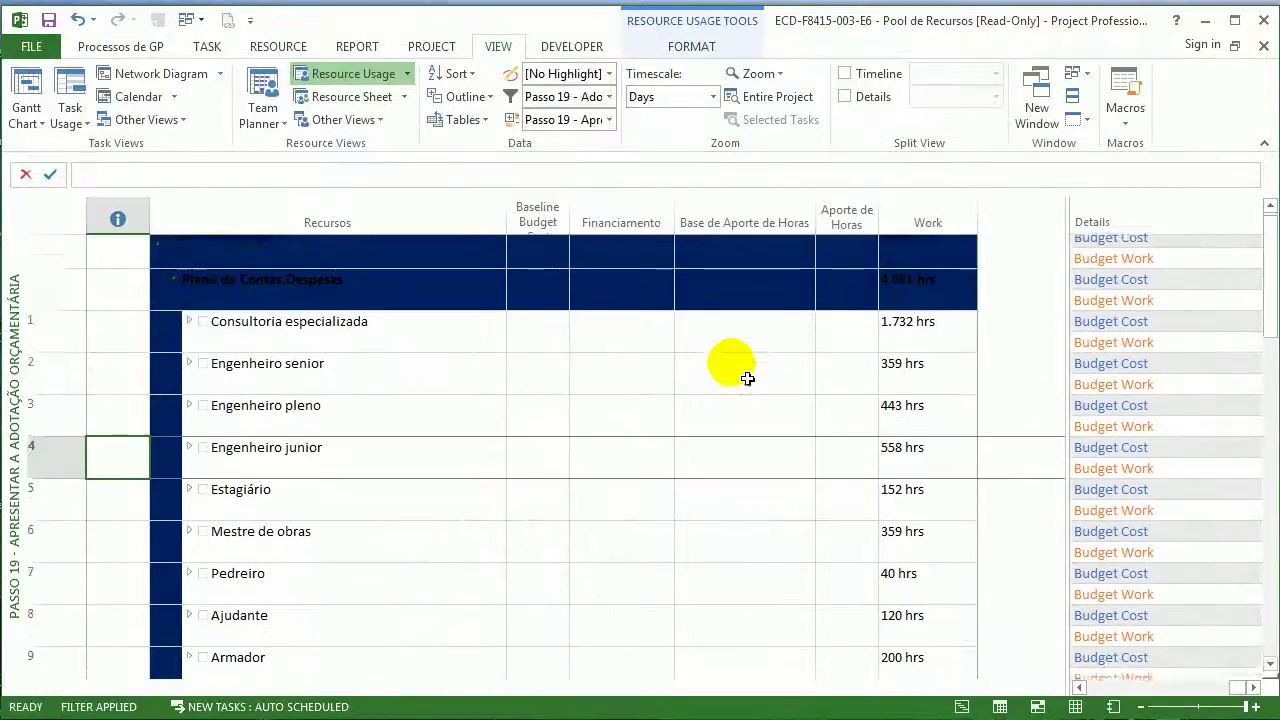
drag(1085, 273, 784, 280)
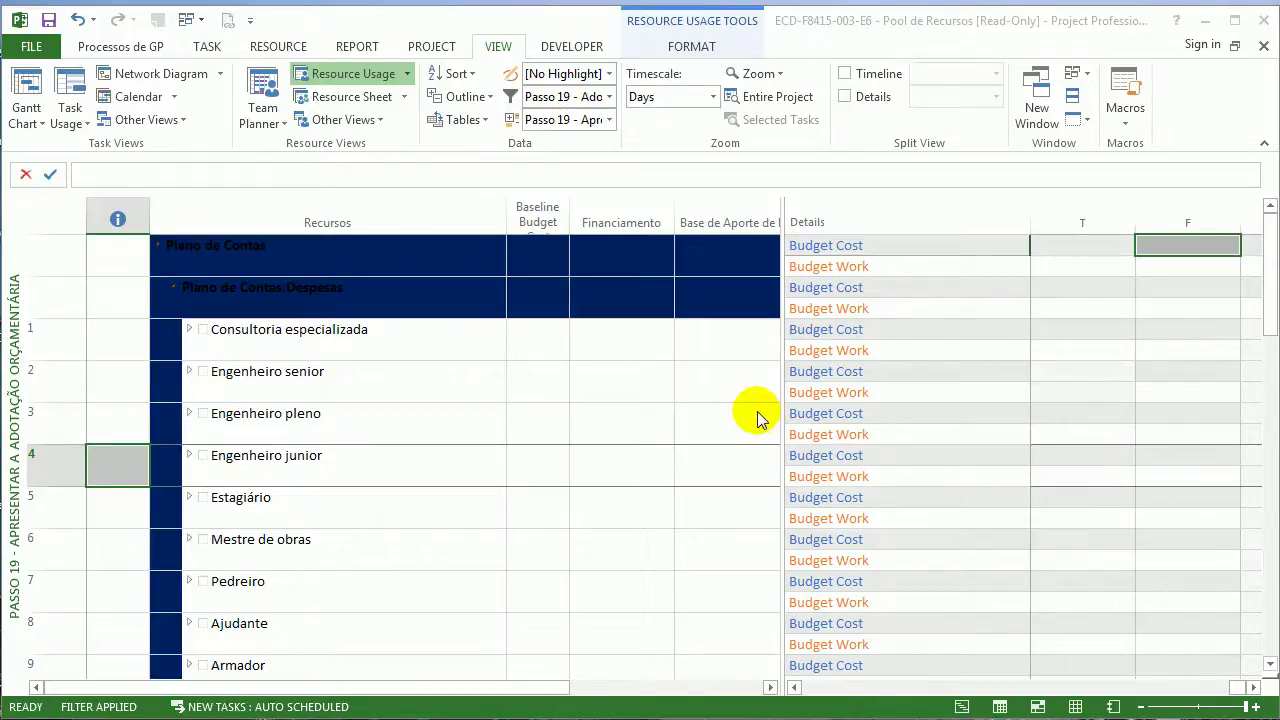
click(908, 251)
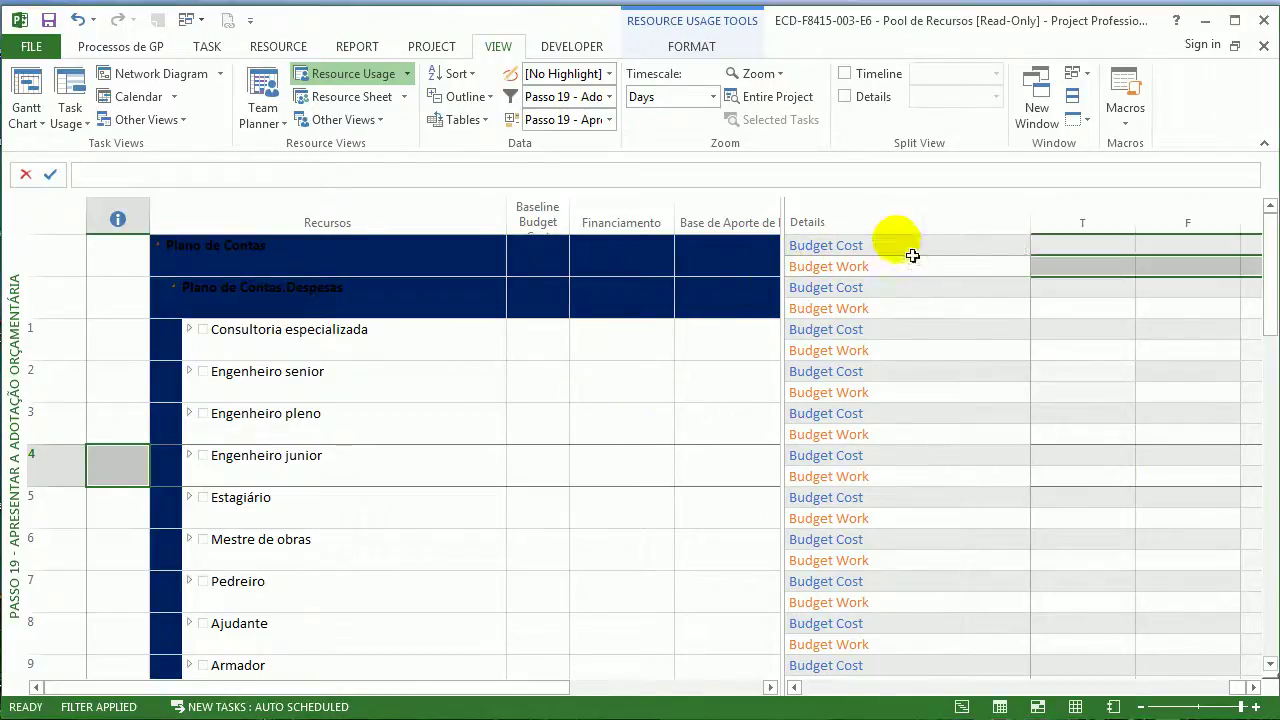
click(933, 266)
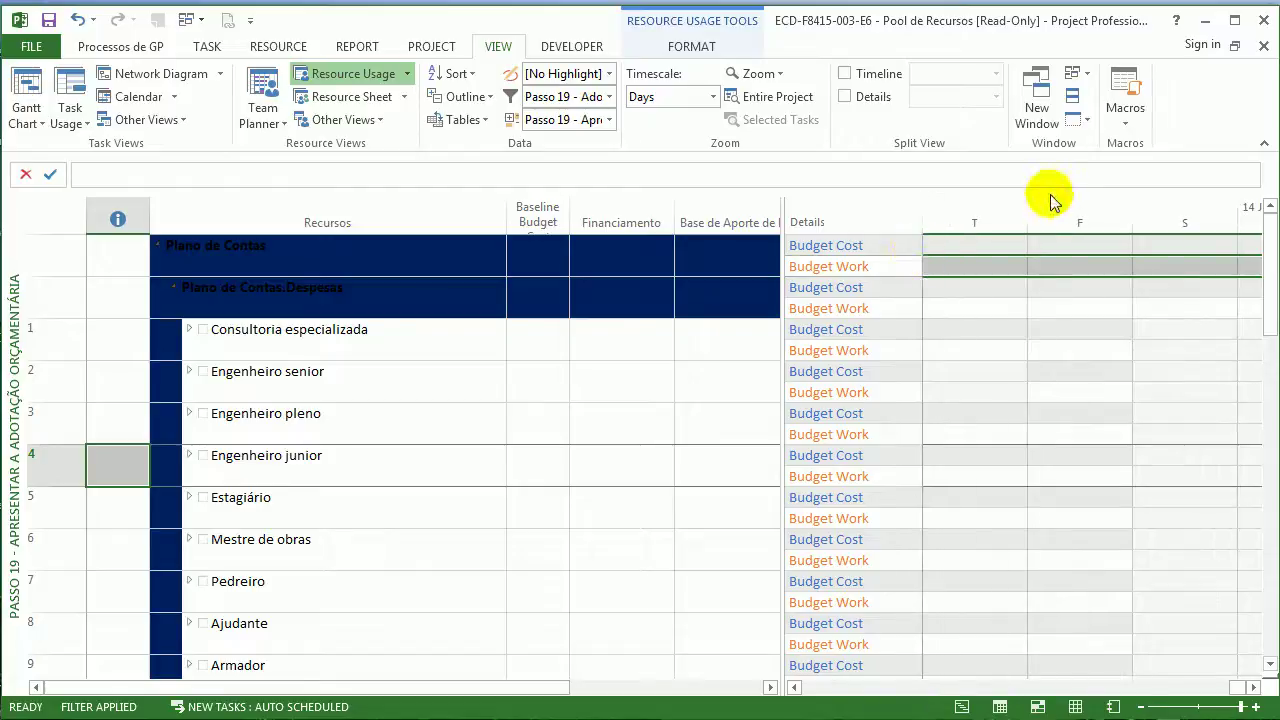
- Set the timescale's middle tier units to Years and its bottom tier units to Months
right_click(1052, 205)
click(1058, 229)
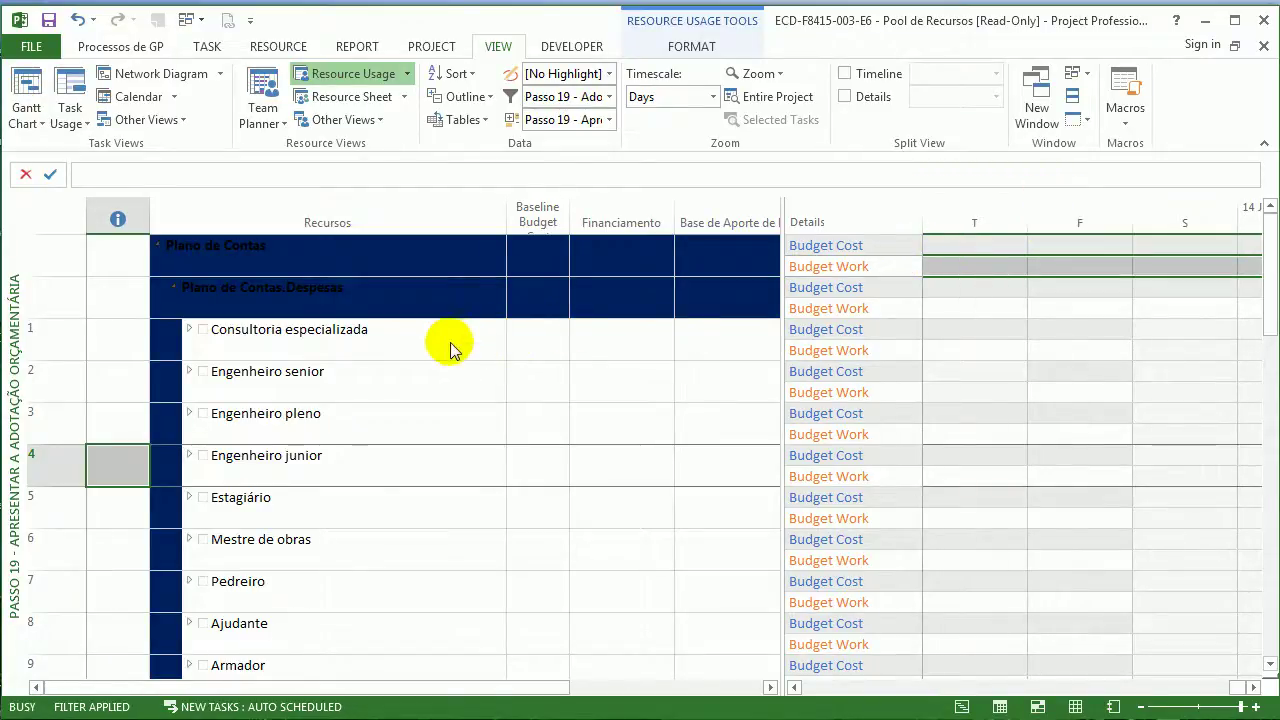
click(518, 296)
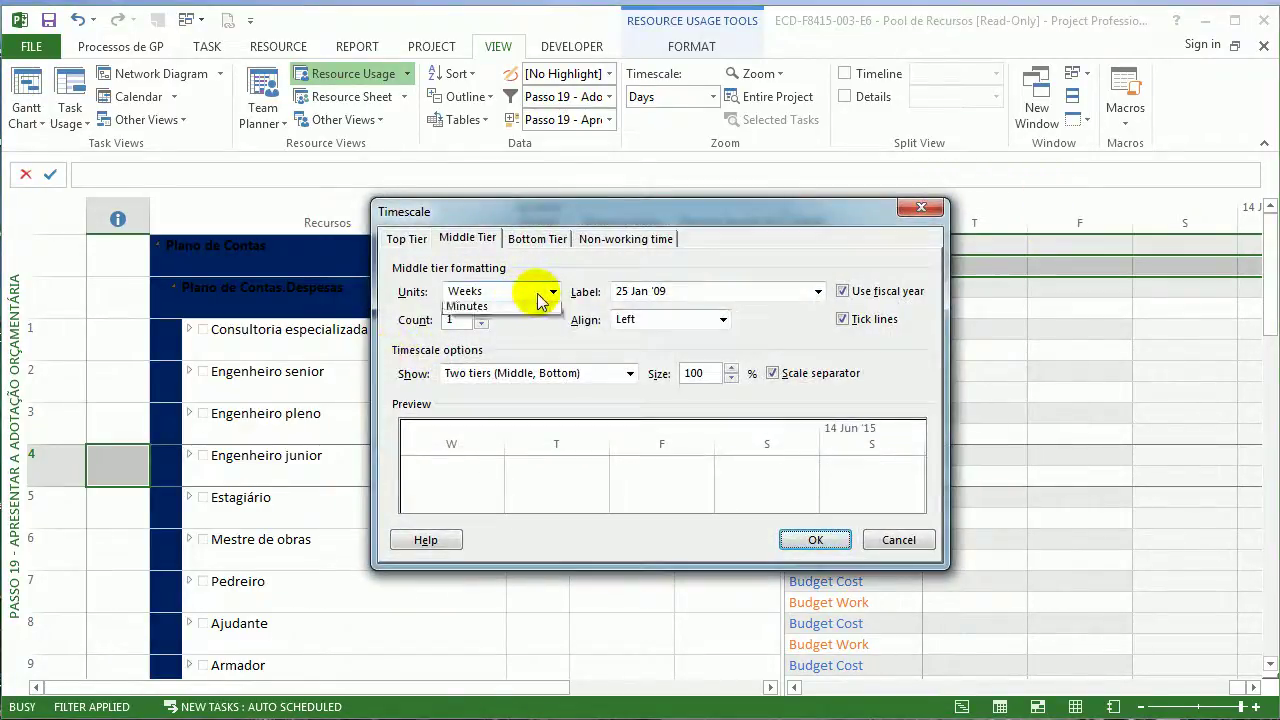
click(494, 326)
click(508, 295)
click(510, 311)
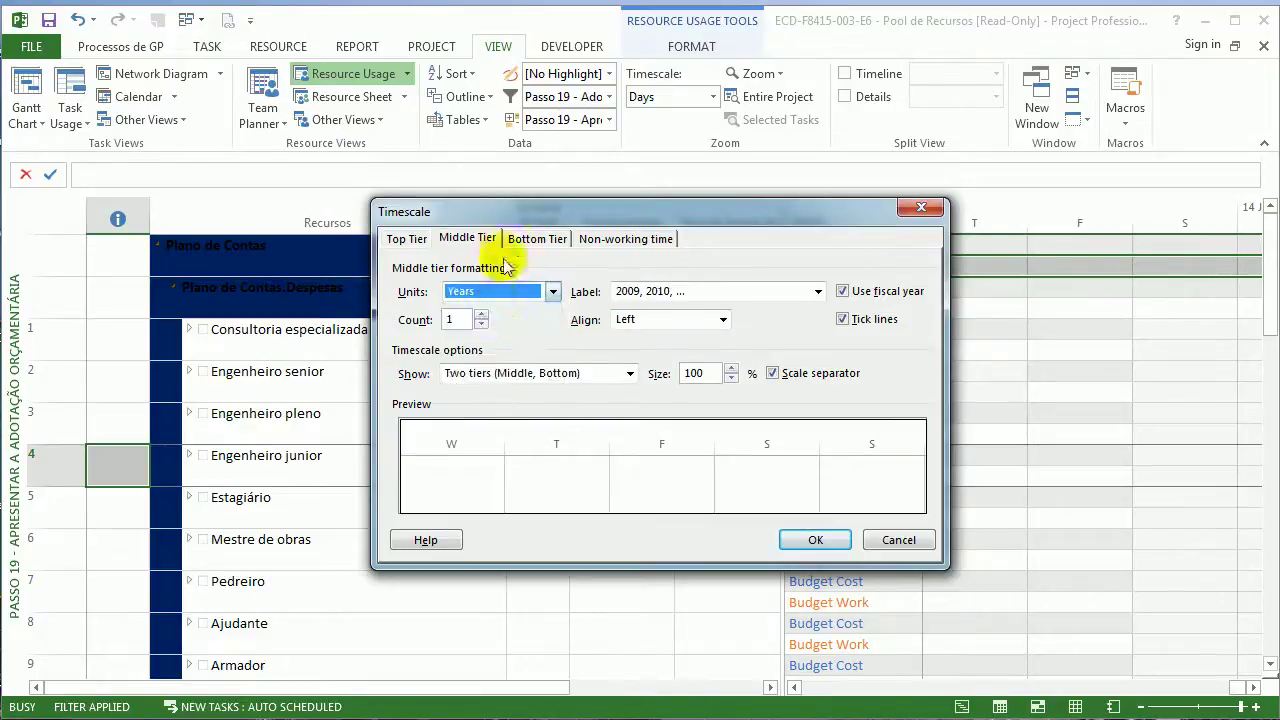
click(537, 238)
click(525, 291)
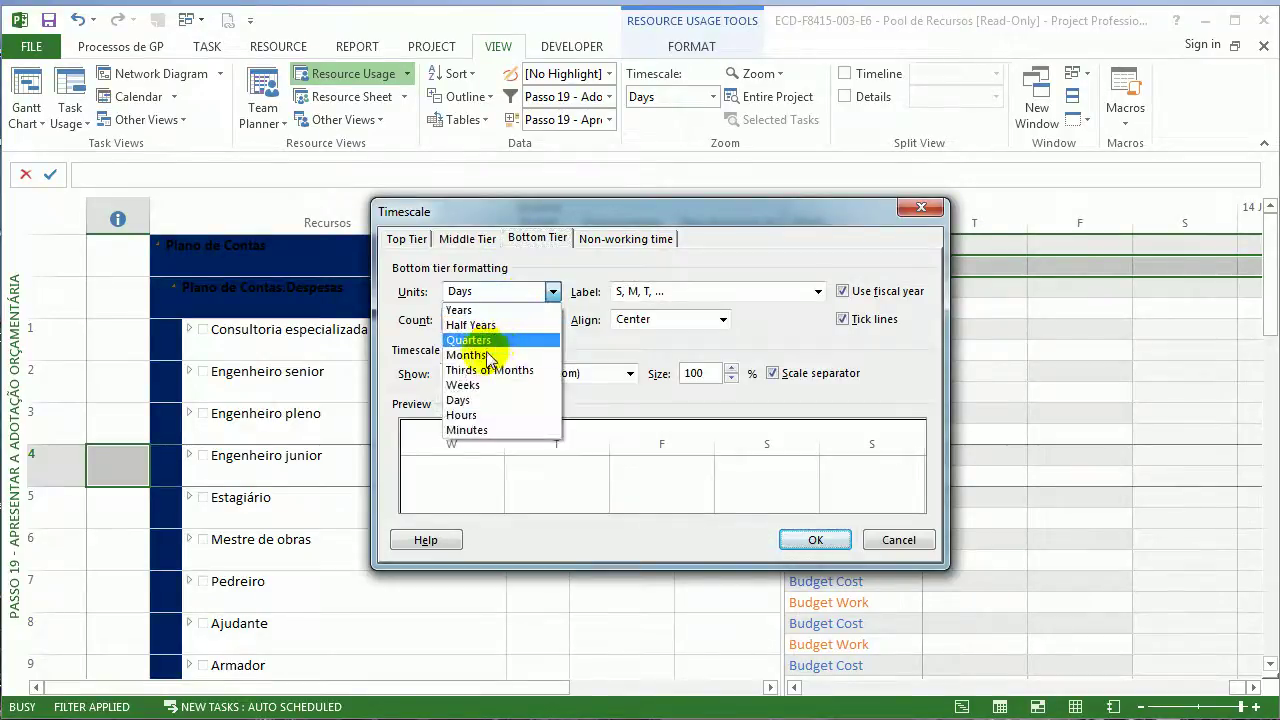
click(468, 355)
click(818, 540)
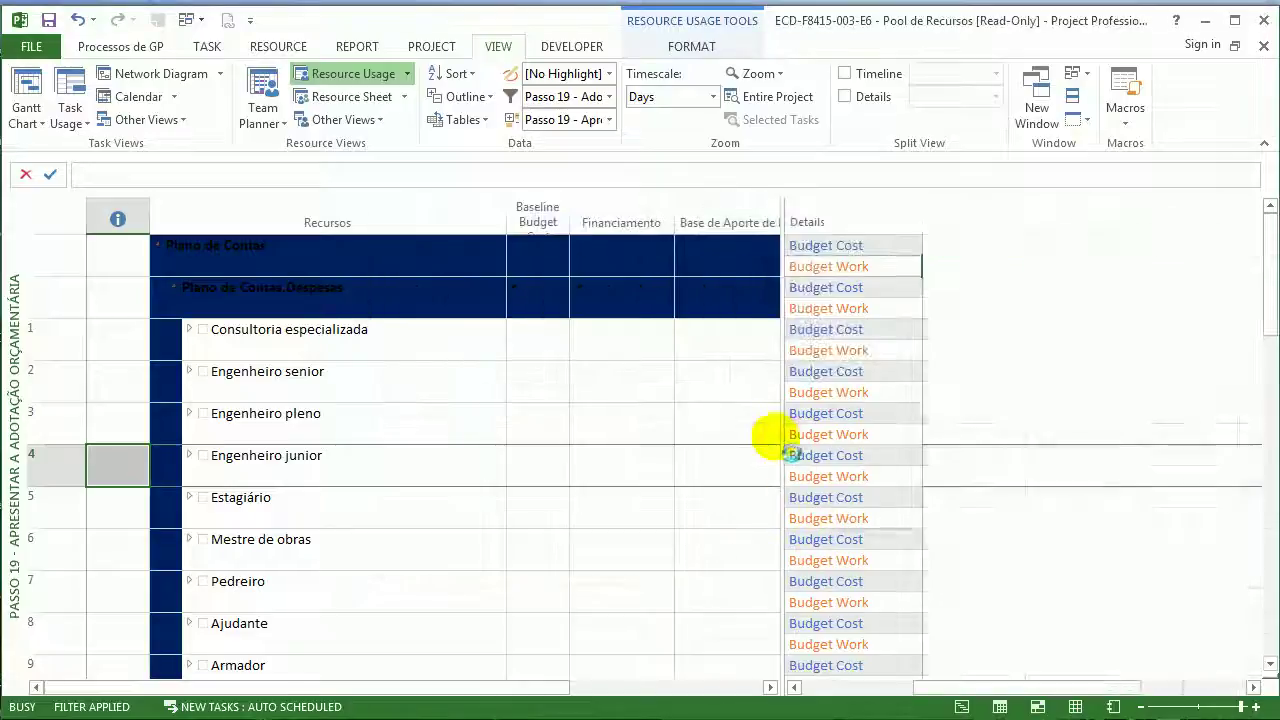
- Shrink the resource table to the Baseline Budget Cost column and select the Consultoria especializada resource
drag(778, 416, 593, 437)
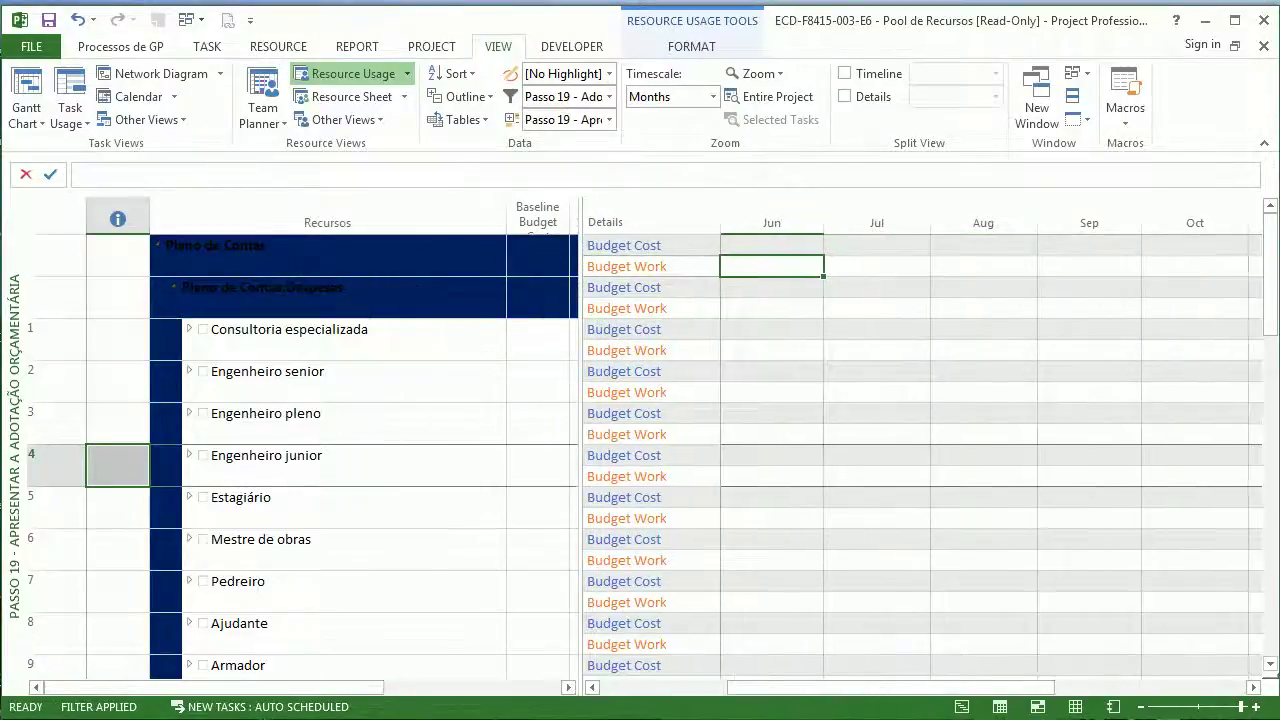
drag(908, 687, 1043, 691)
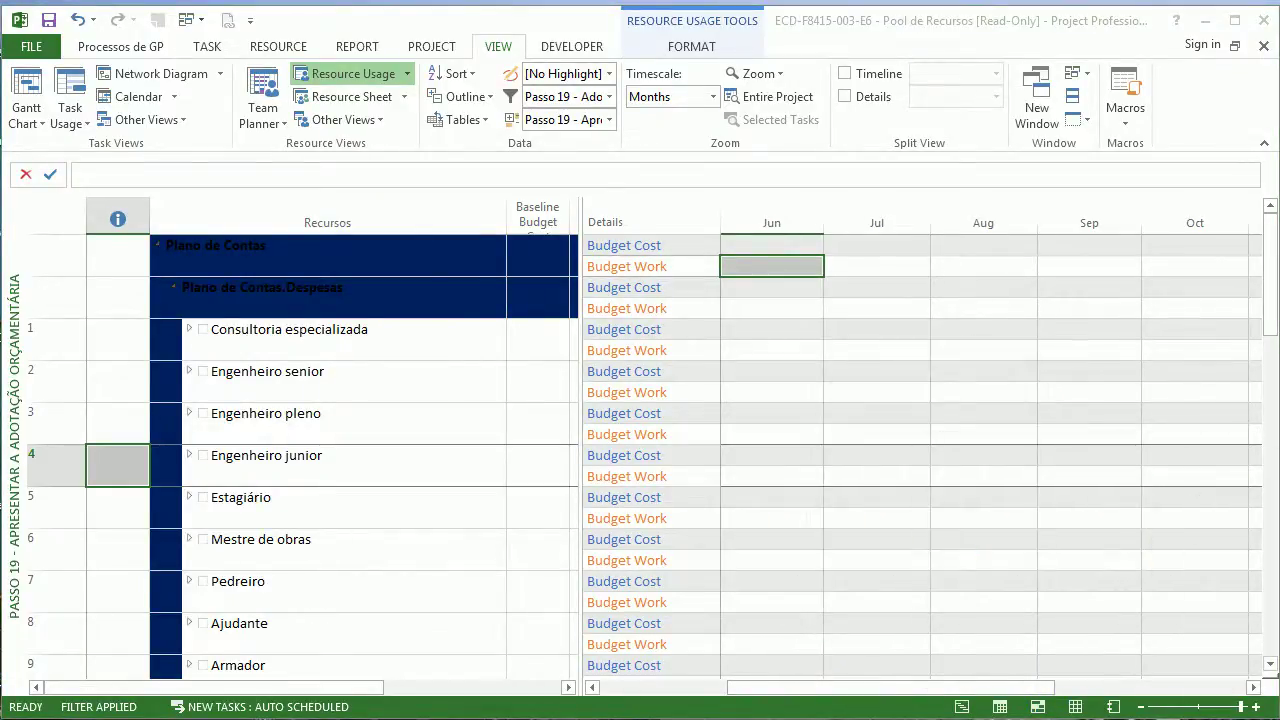
click(445, 336)
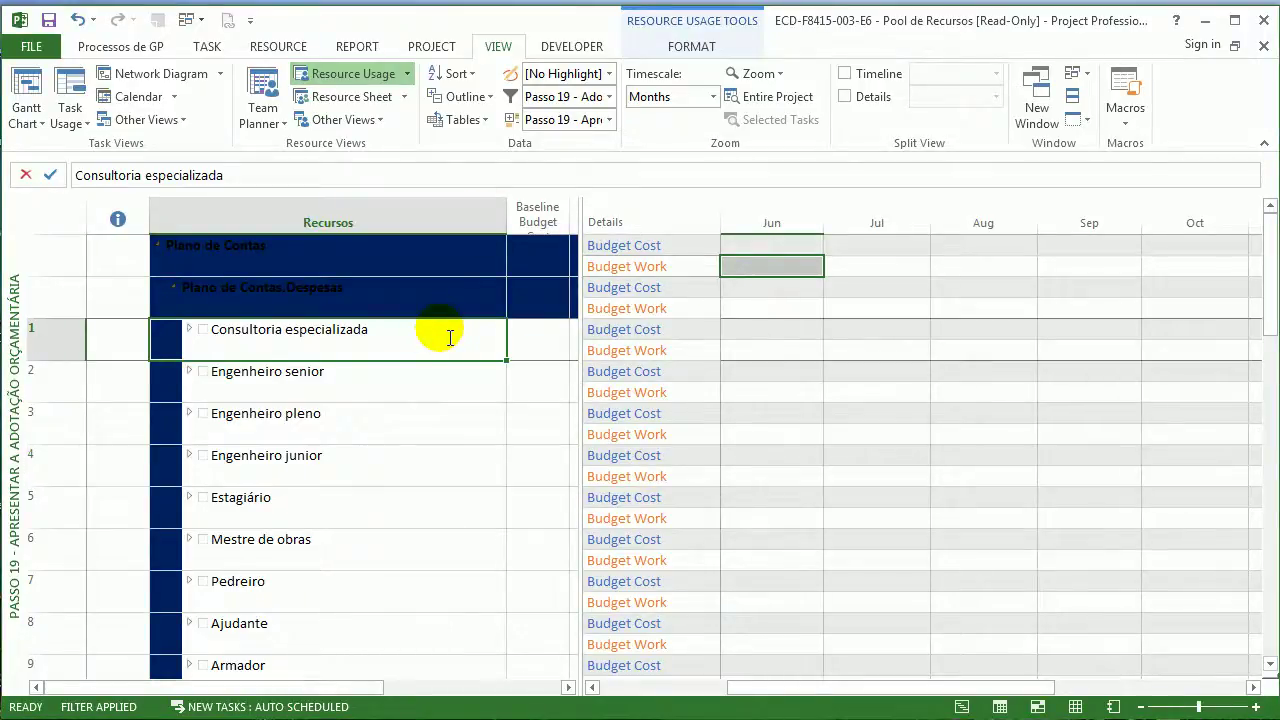